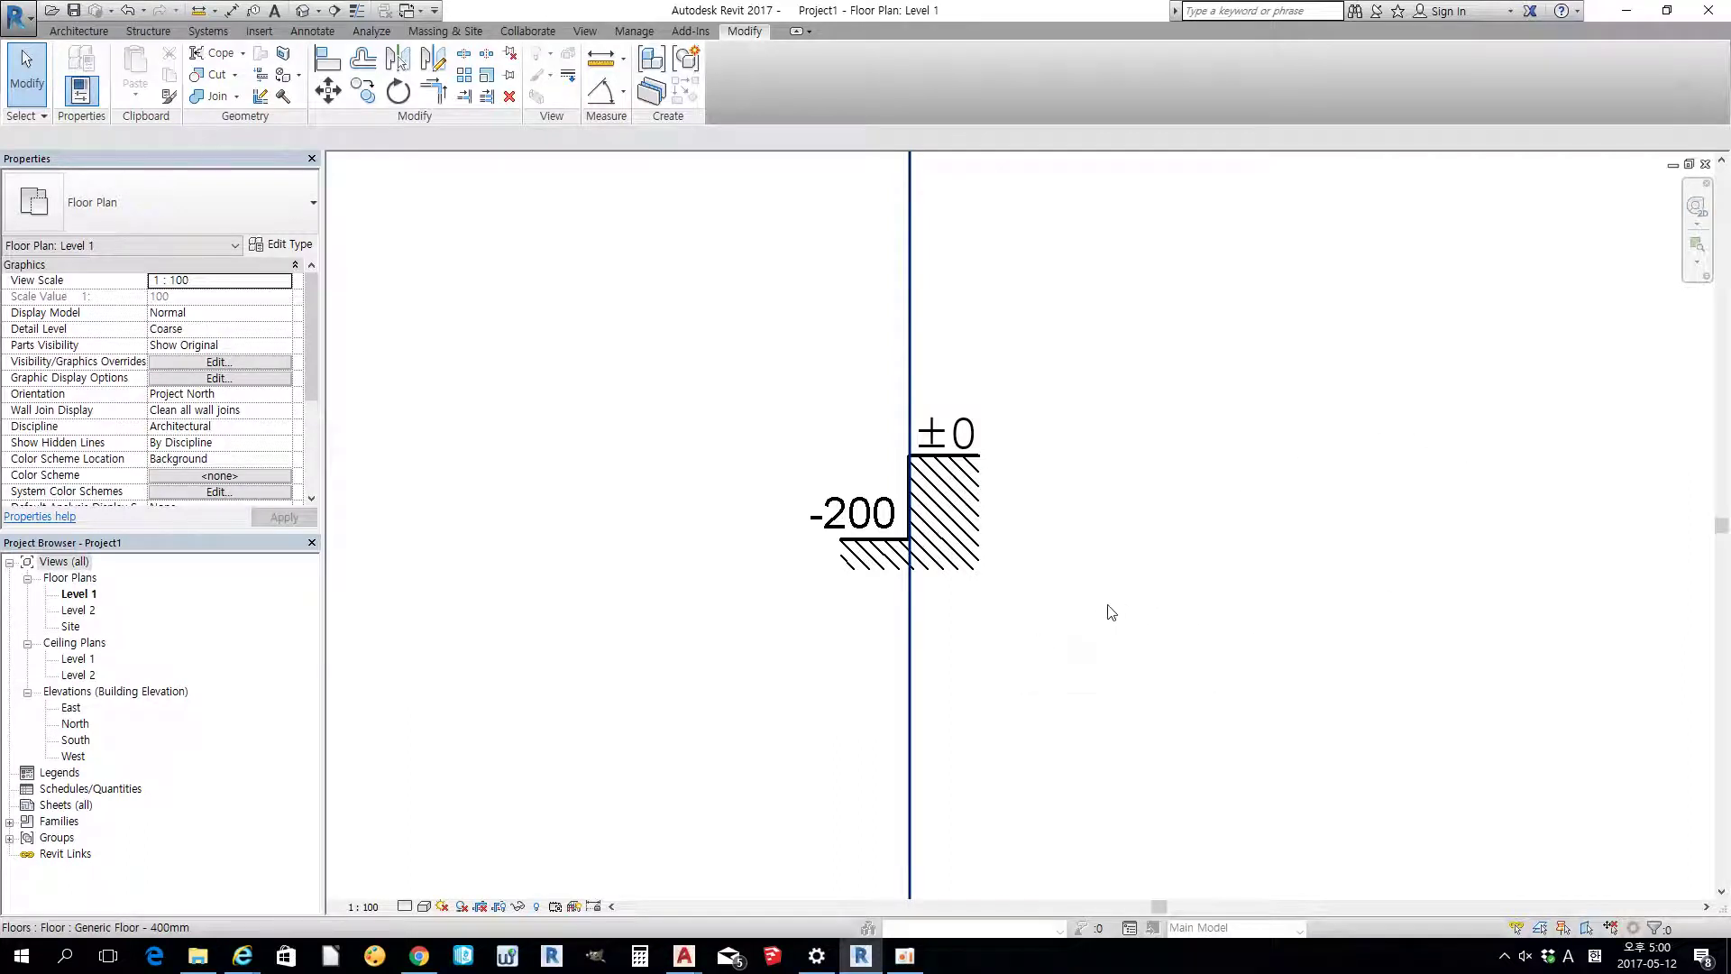
# - Delete the Level_Gap annotation reading ±0 and -200 from the floor edge
pyautogui.scroll(-2, 1111, 612)
pyautogui.scroll(-1, 1111, 612)
pyautogui.scroll(2, 1111, 612)
pyautogui.scroll(2, 1110, 612)
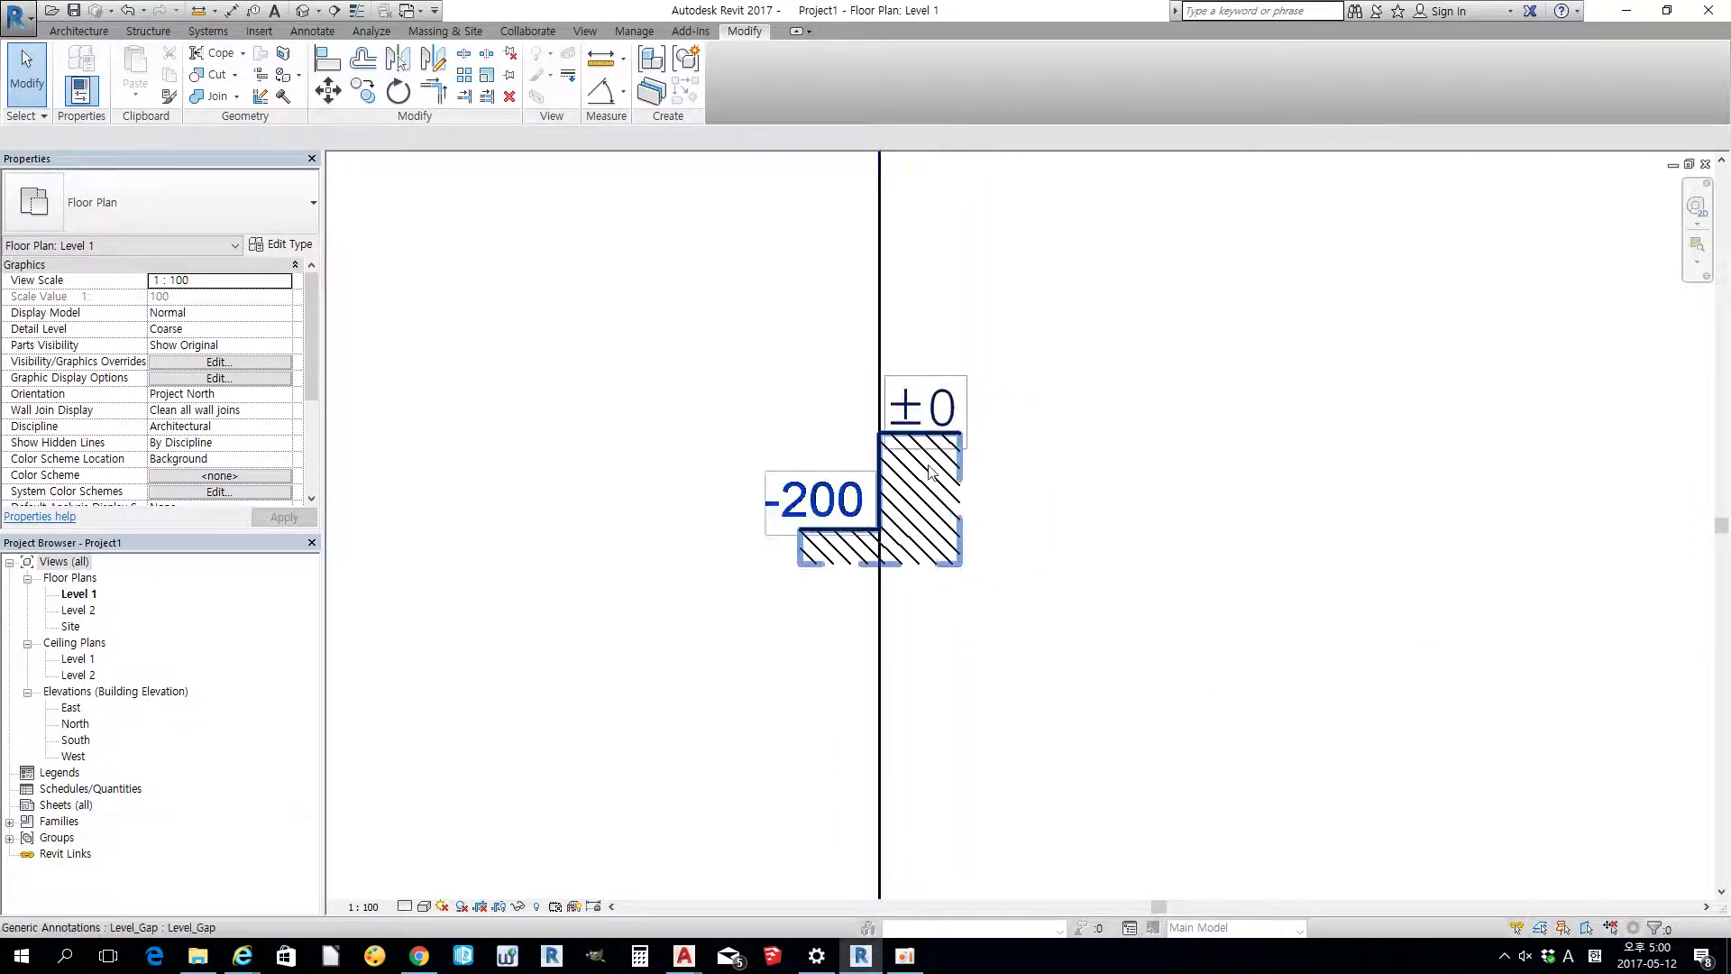
pyautogui.click(930, 469)
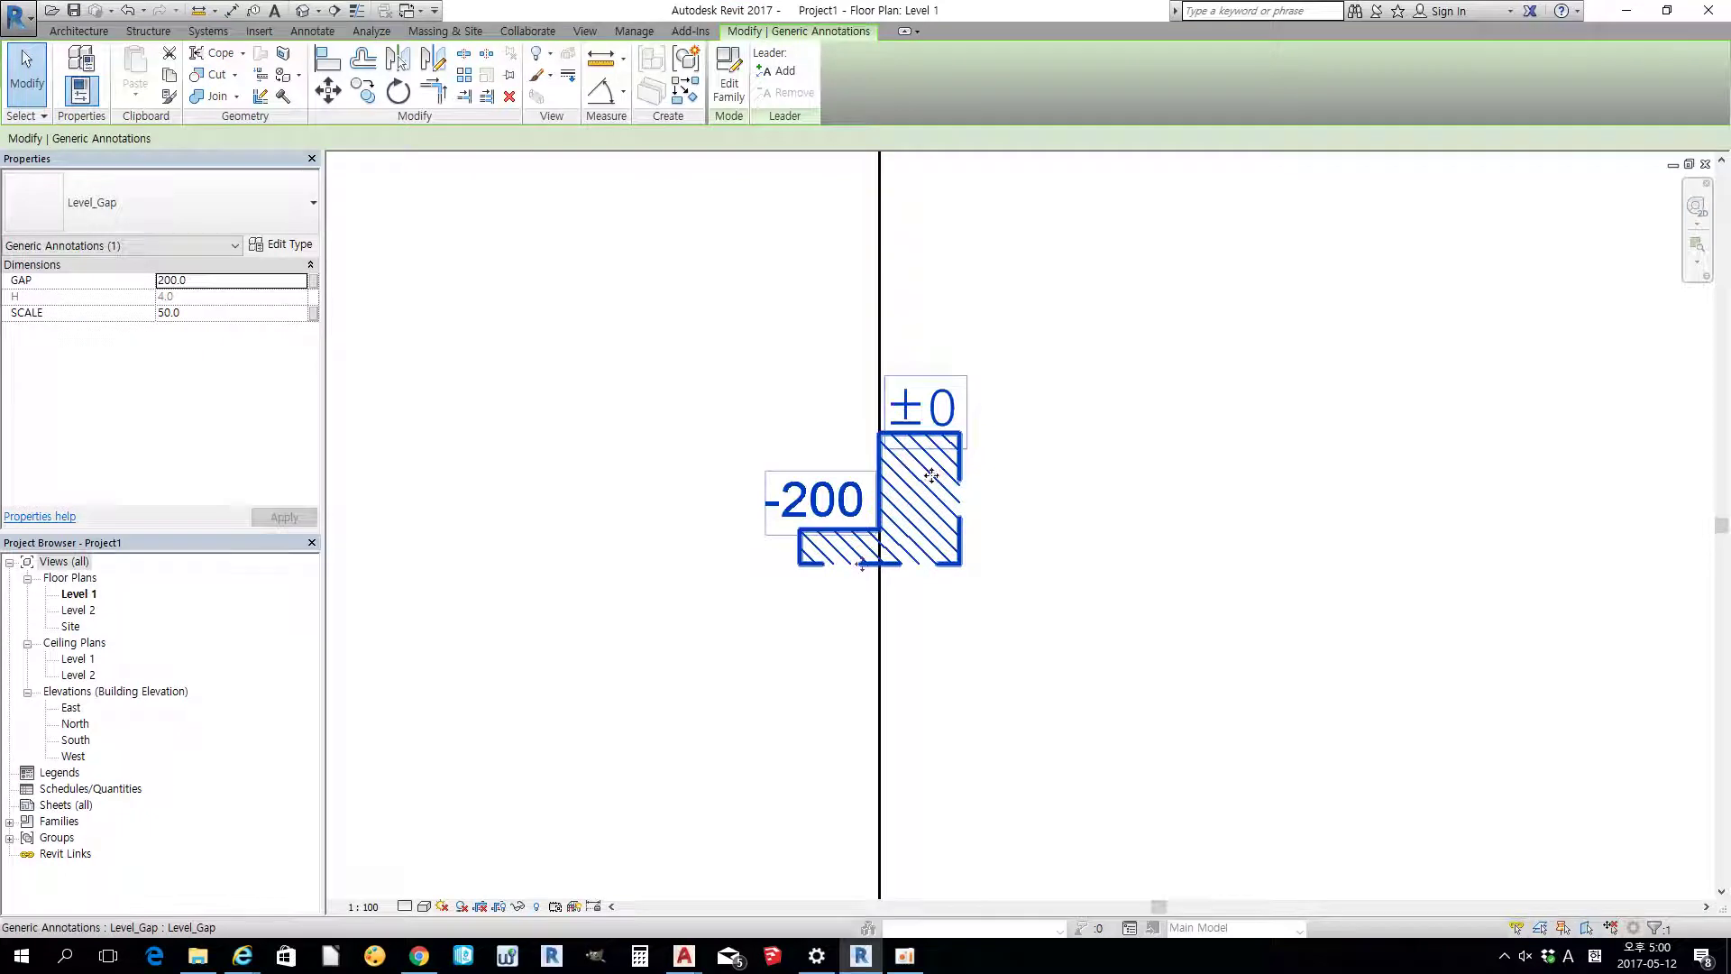
pyautogui.moveTo(930, 475)
pyautogui.mouseDown()
pyautogui.moveTo(1459, 440)
pyautogui.moveTo(939, 491)
pyautogui.mouseUp()
pyautogui.click(908, 514)
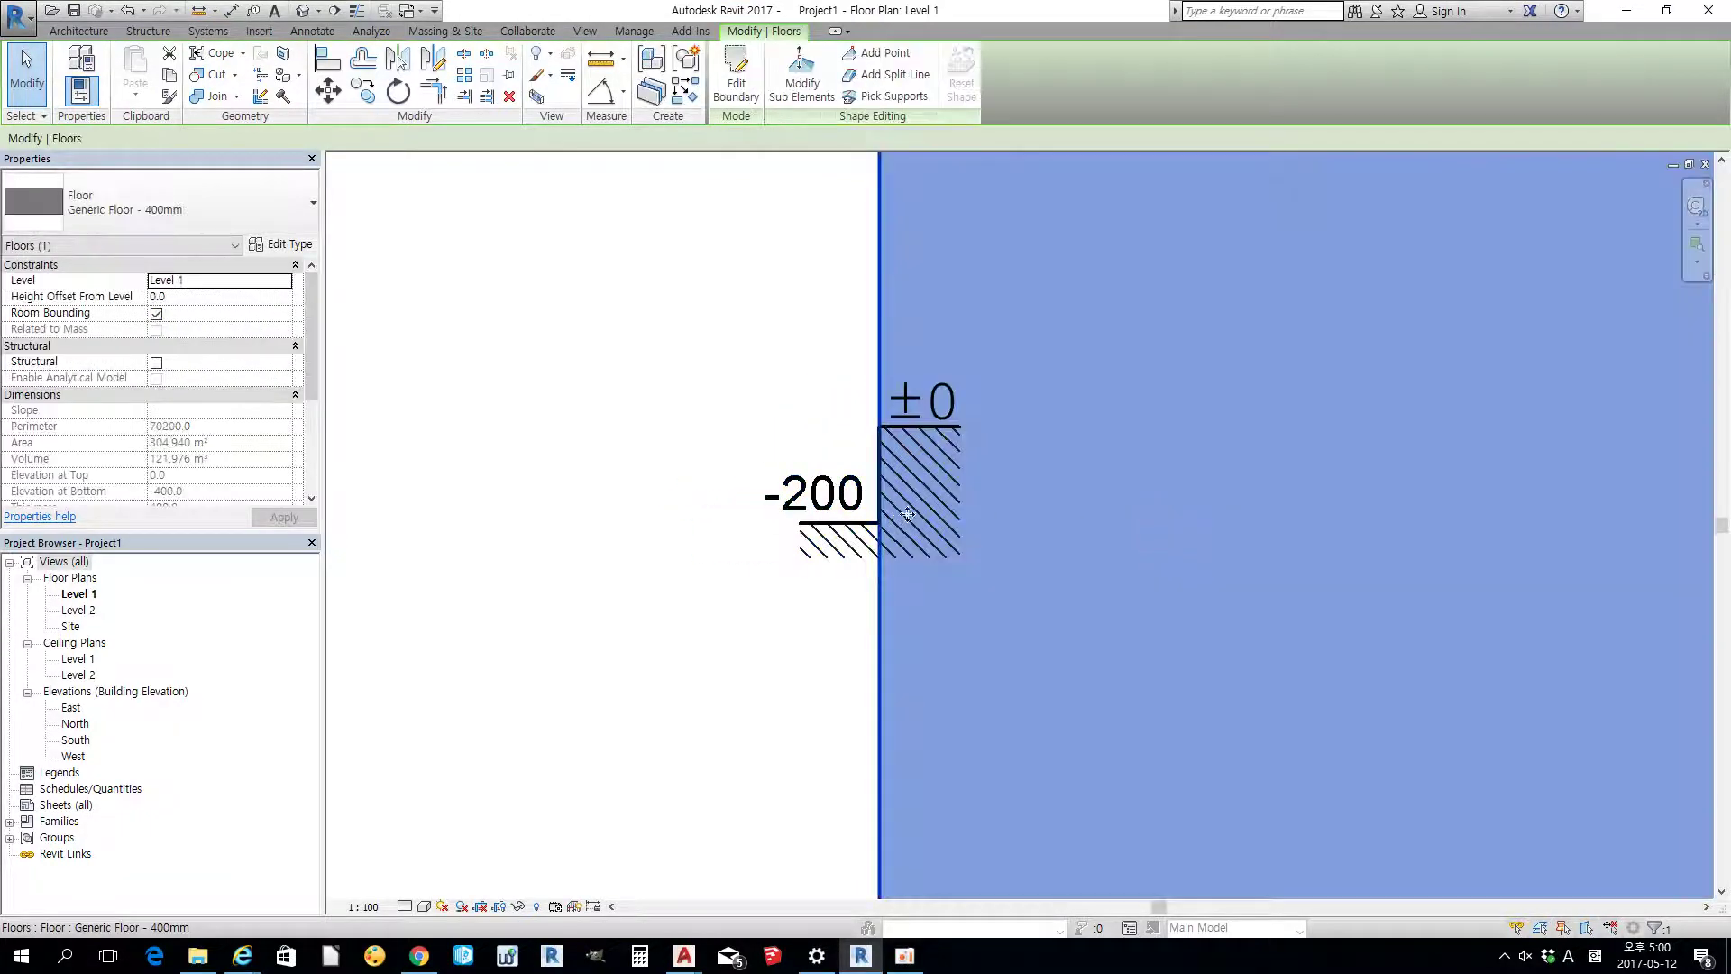
pyautogui.click(690, 601)
pyautogui.click(885, 517)
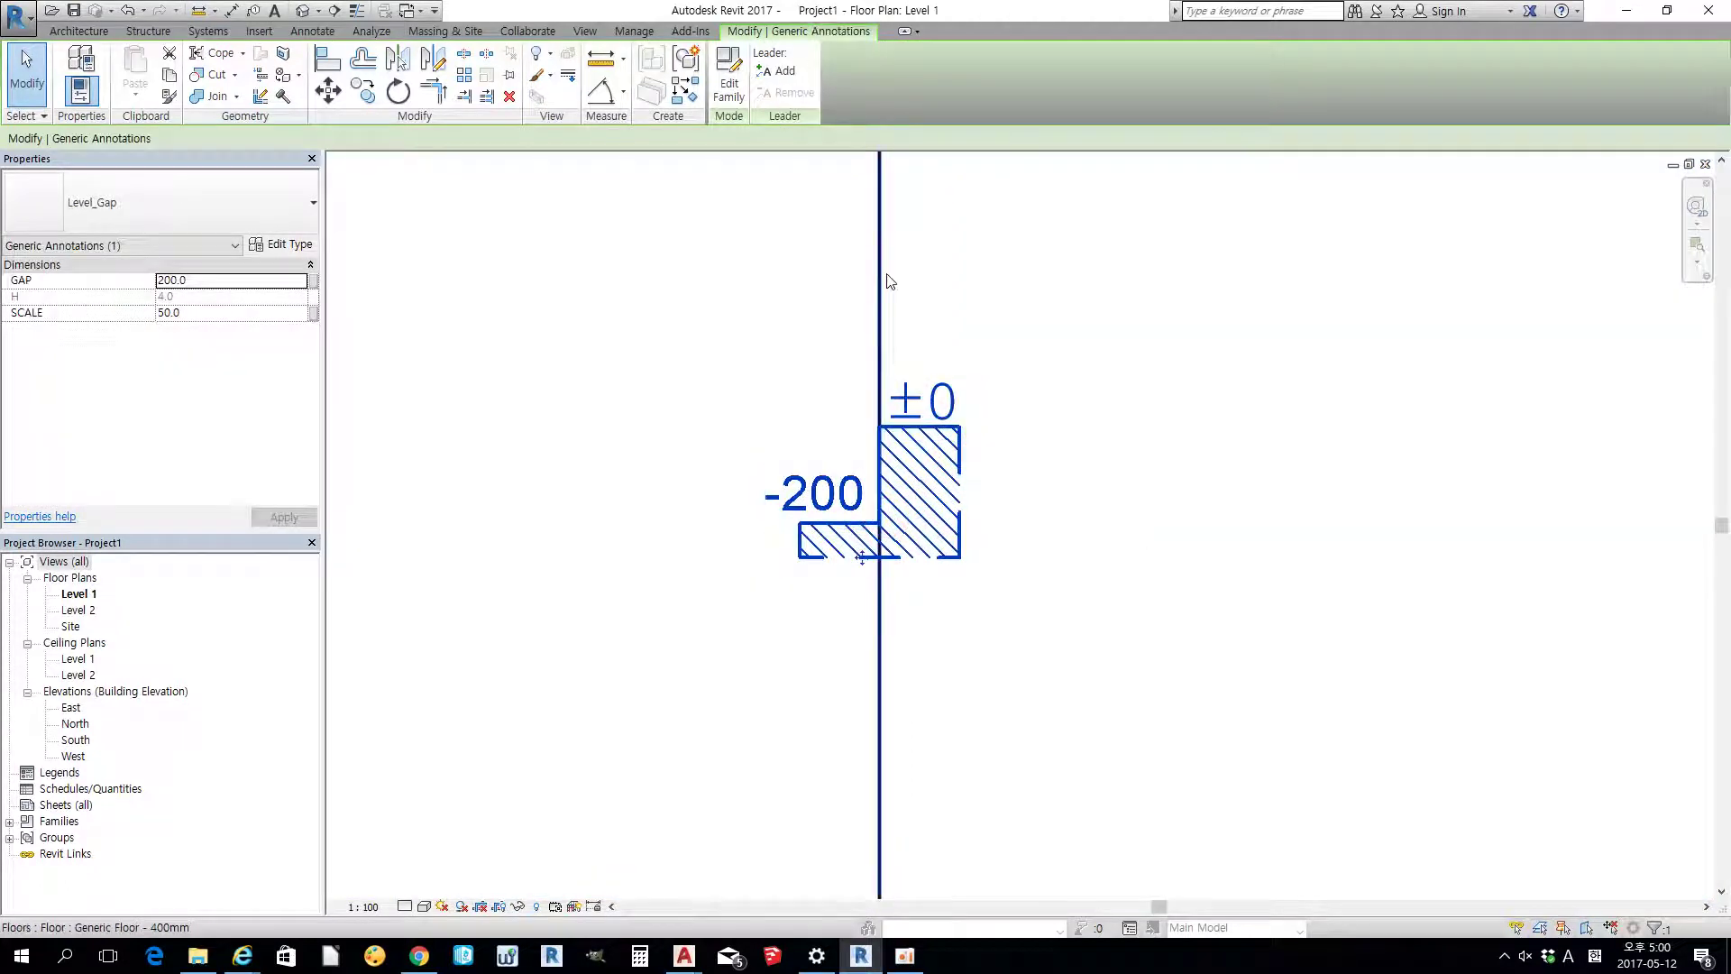
pyautogui.press('Delete')
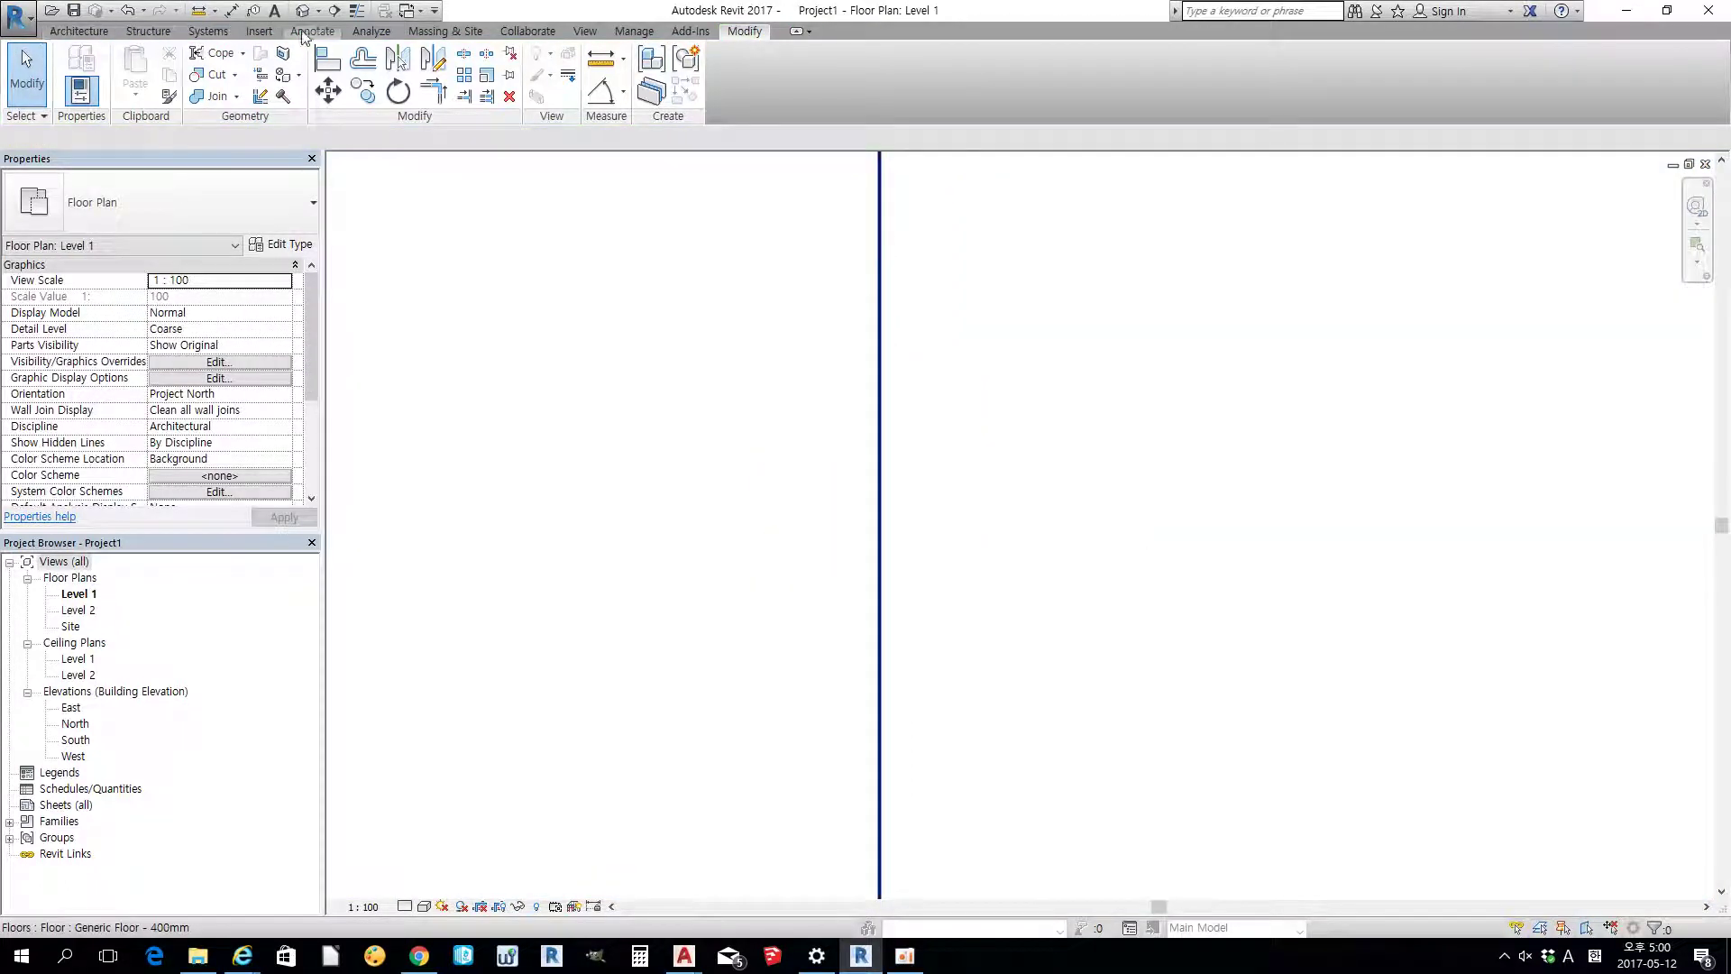
# - Place a Level_Gap symbol reading ±0 and -70 on the floor edge and select it
pyautogui.click(304, 32)
pyautogui.click(1489, 67)
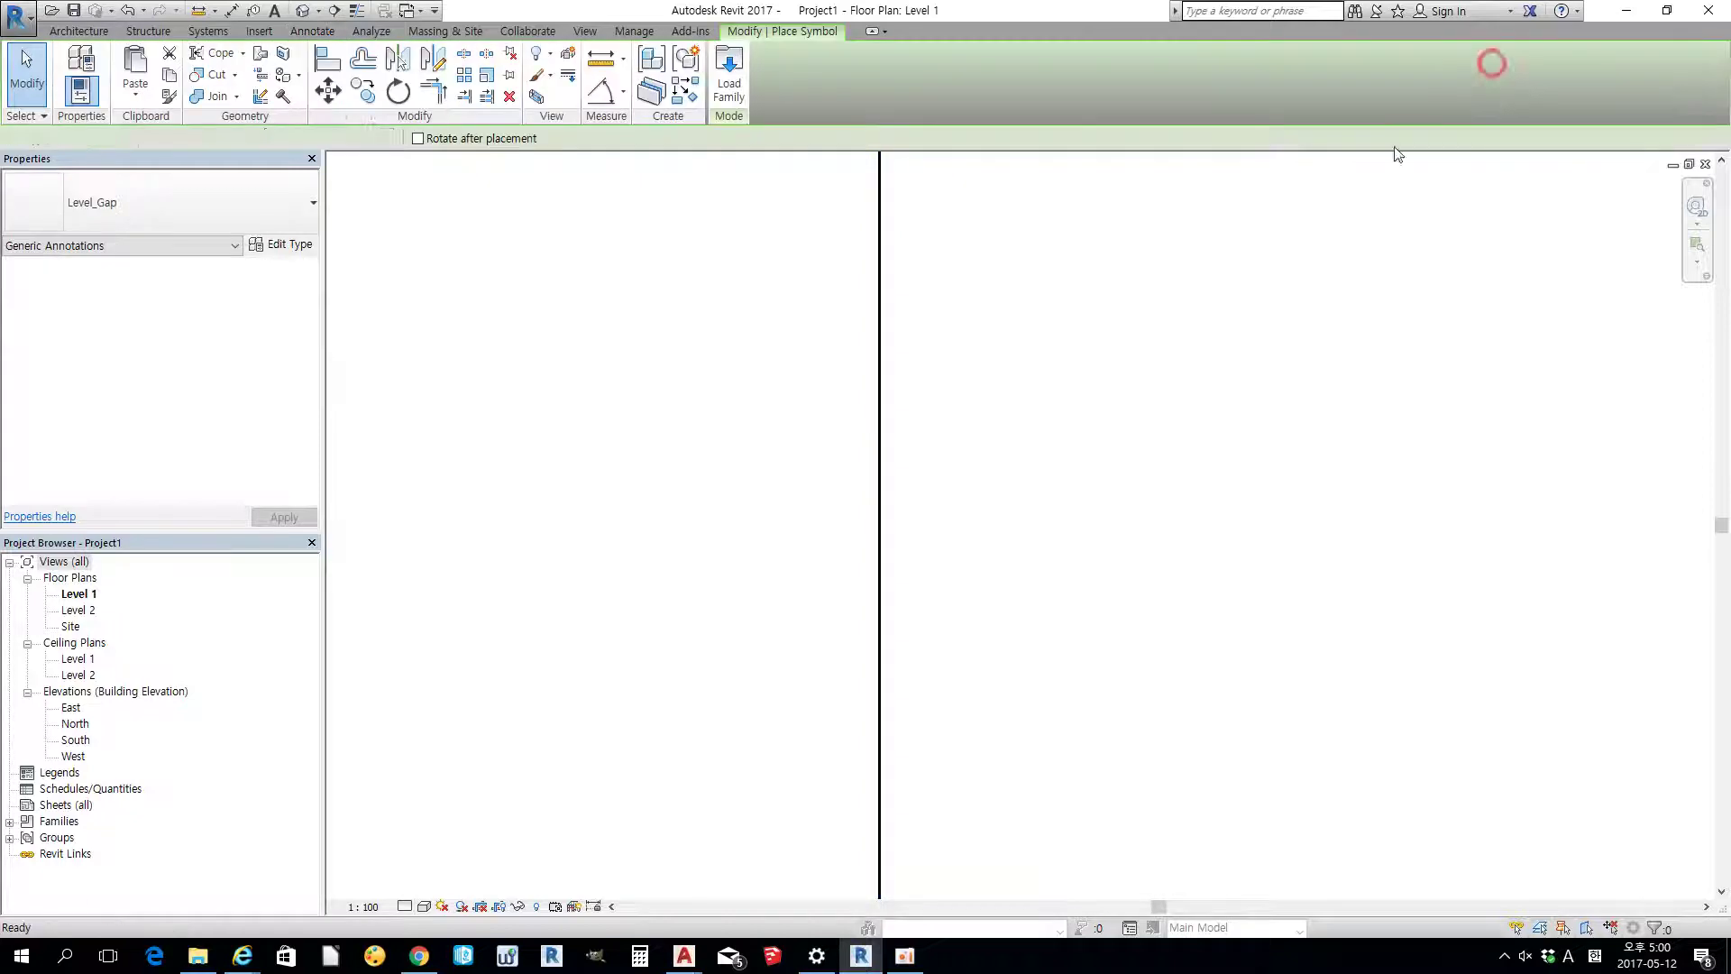
pyautogui.click(882, 494)
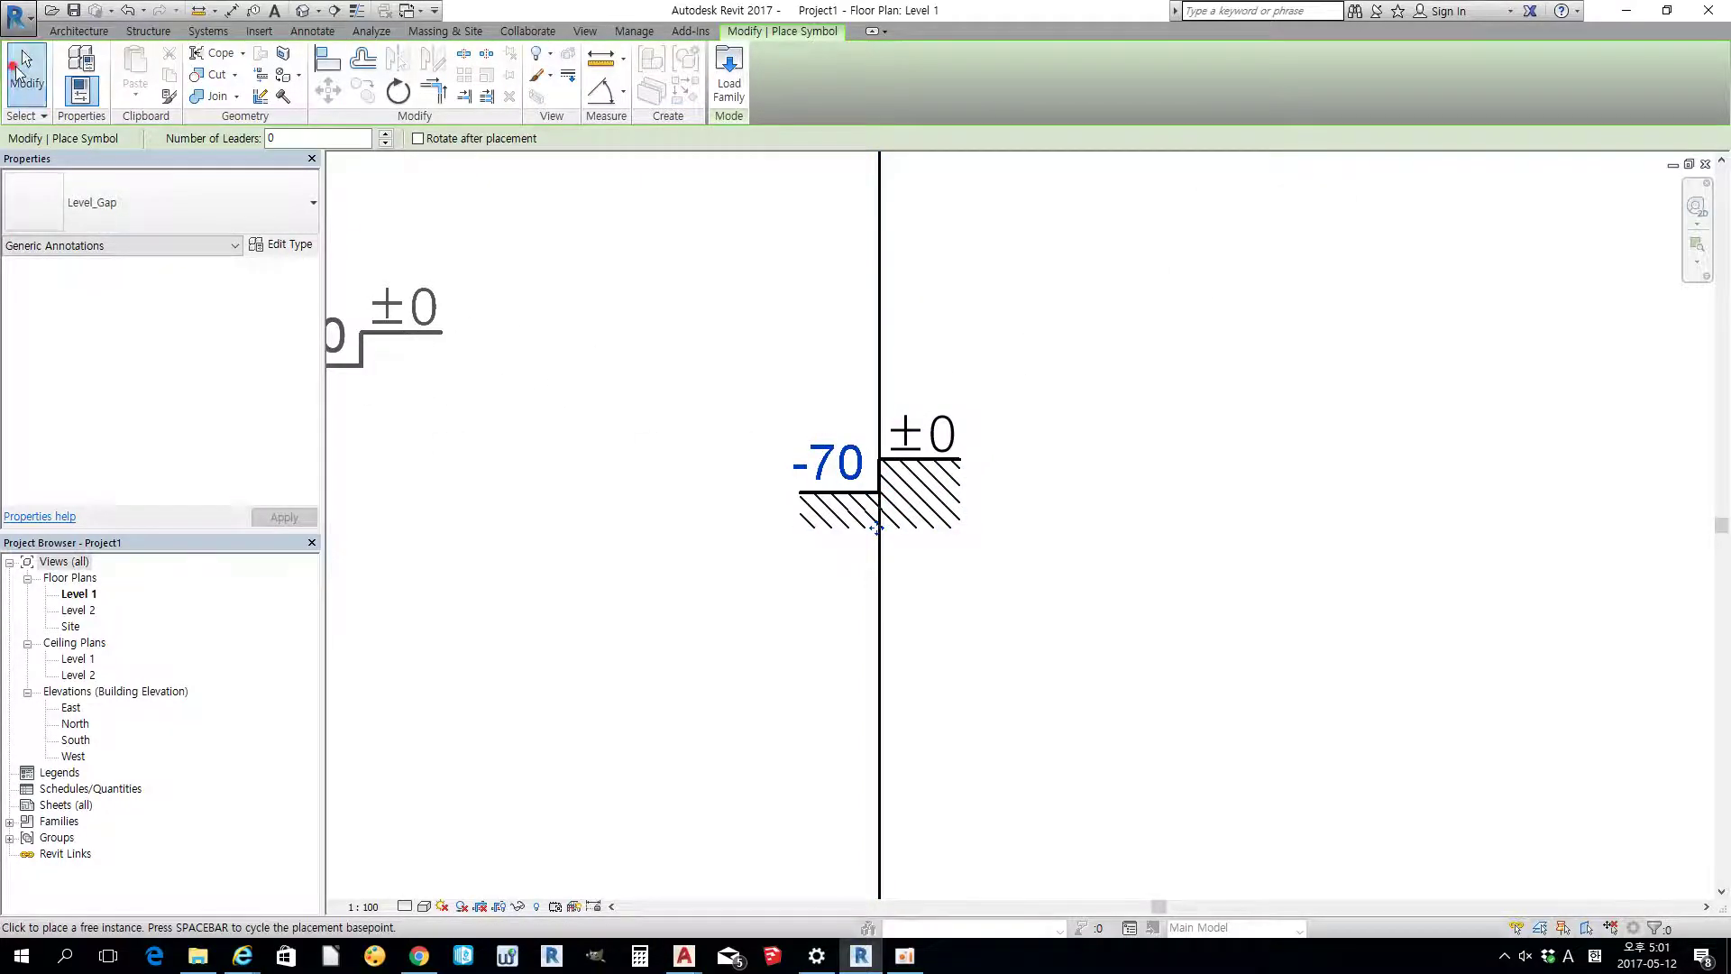
pyautogui.click(7, 77)
pyautogui.click(938, 455)
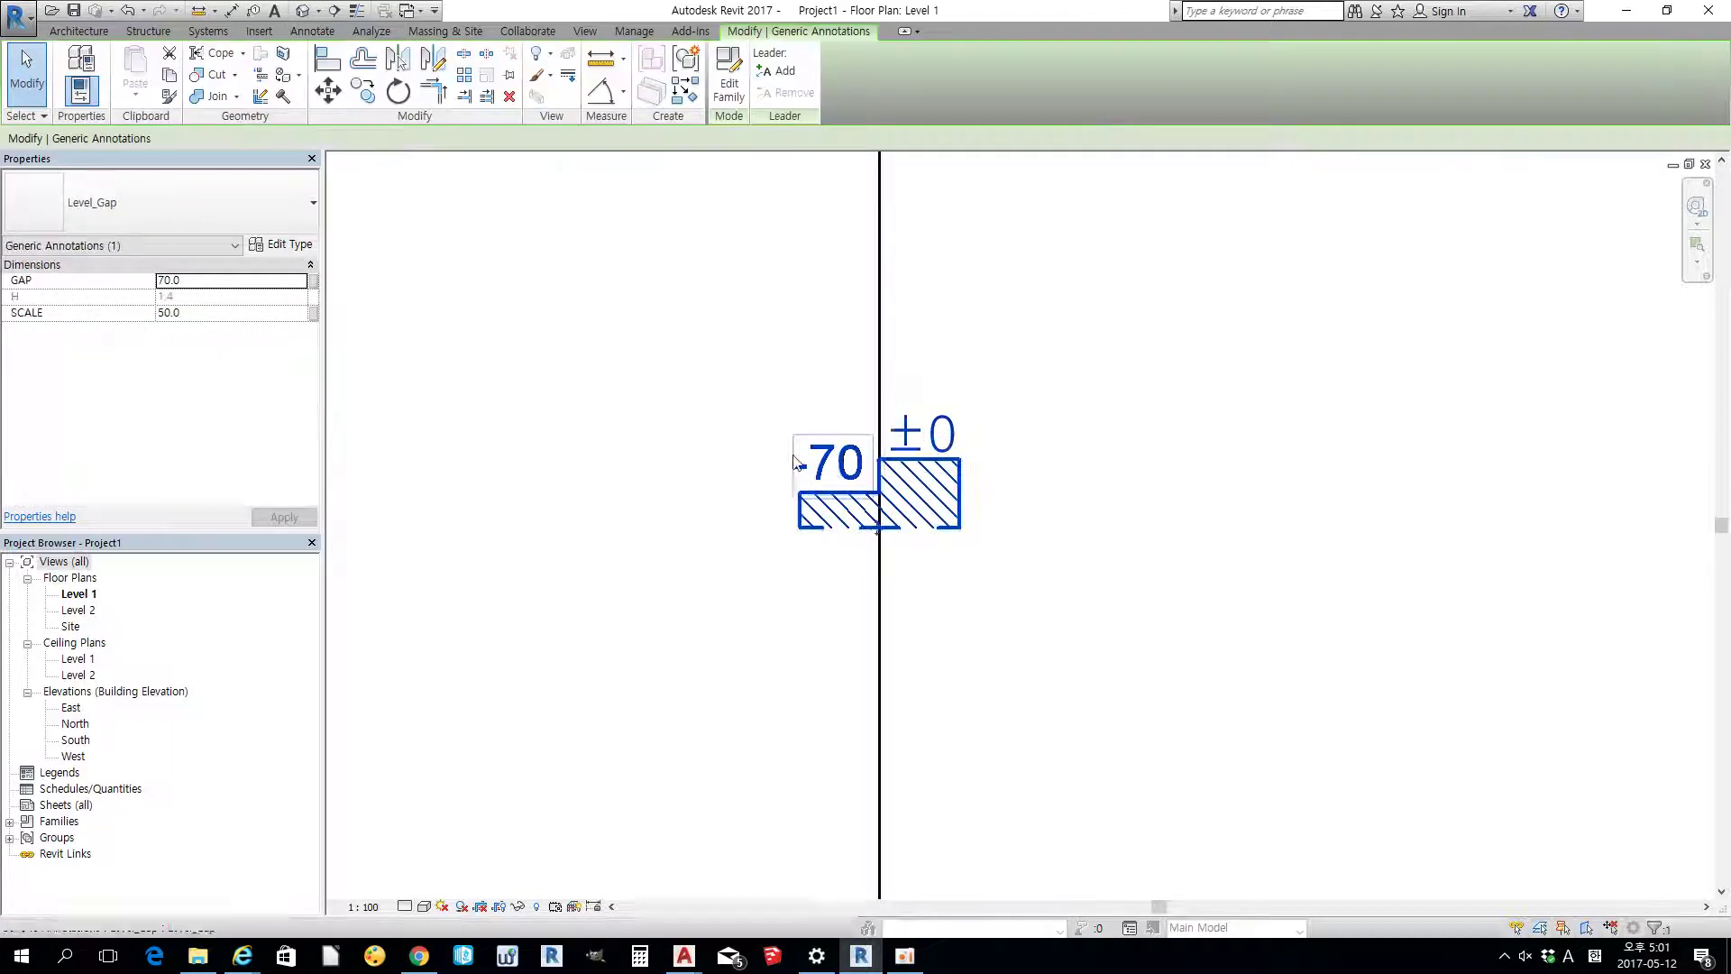
pyautogui.click(206, 280)
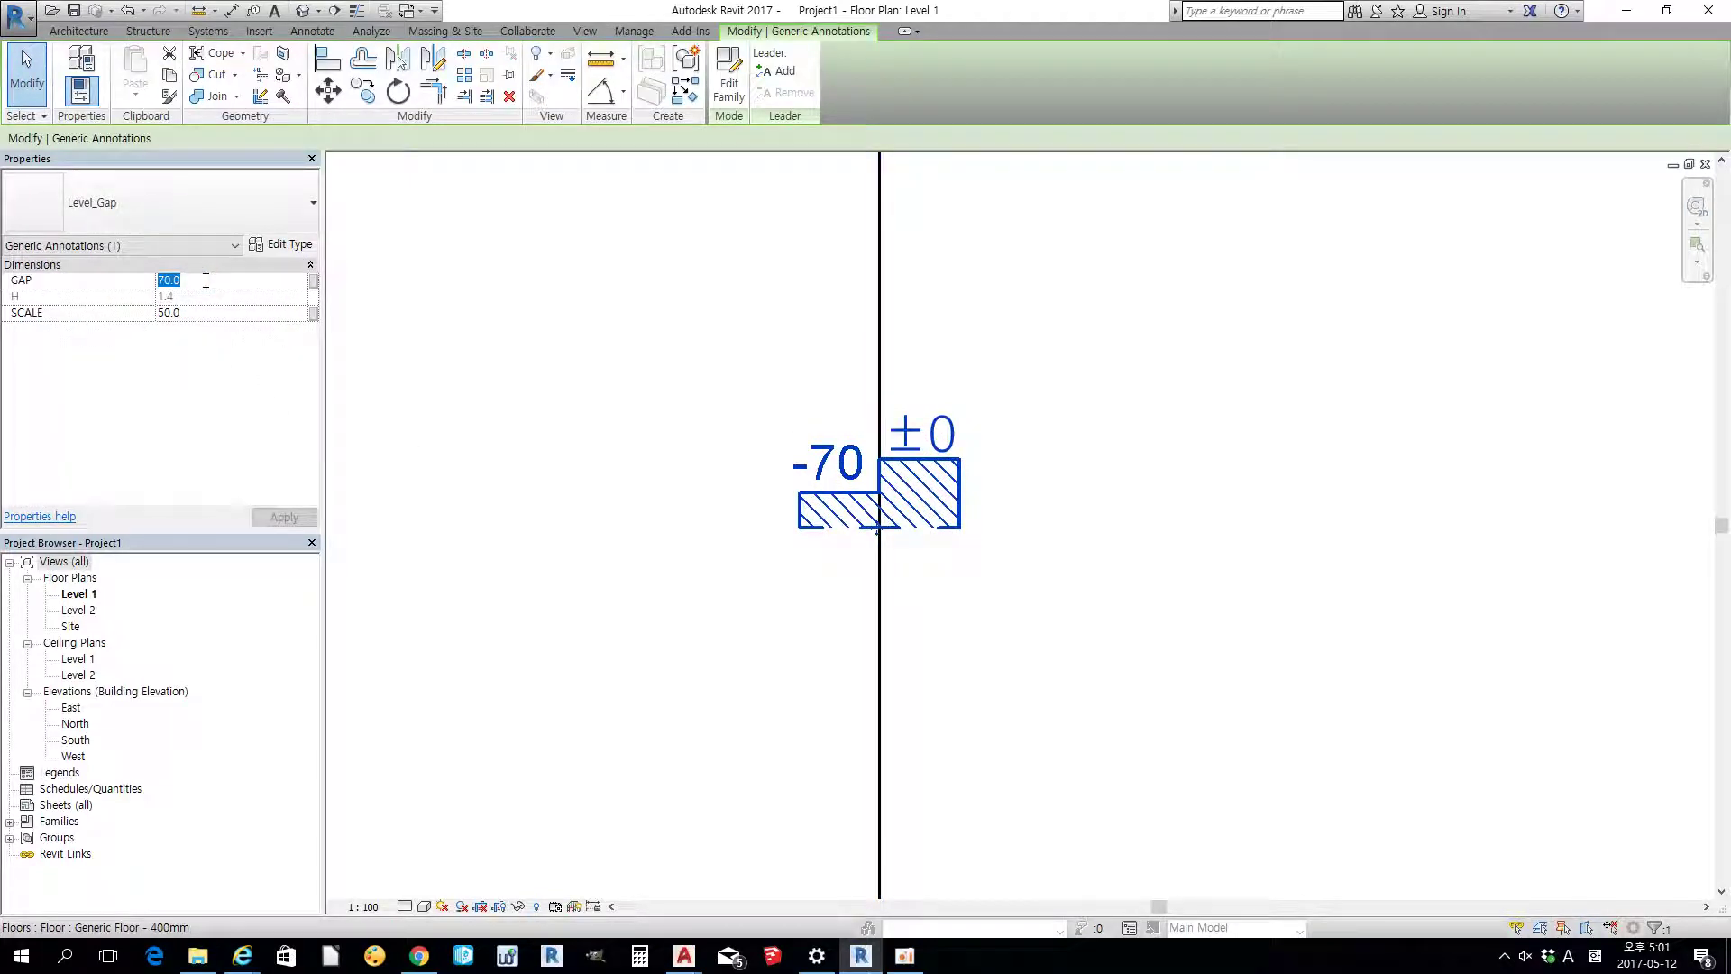
# - Try GAP values of 150 and then 500 on the Level_Gap symbol
pyautogui.write('150')
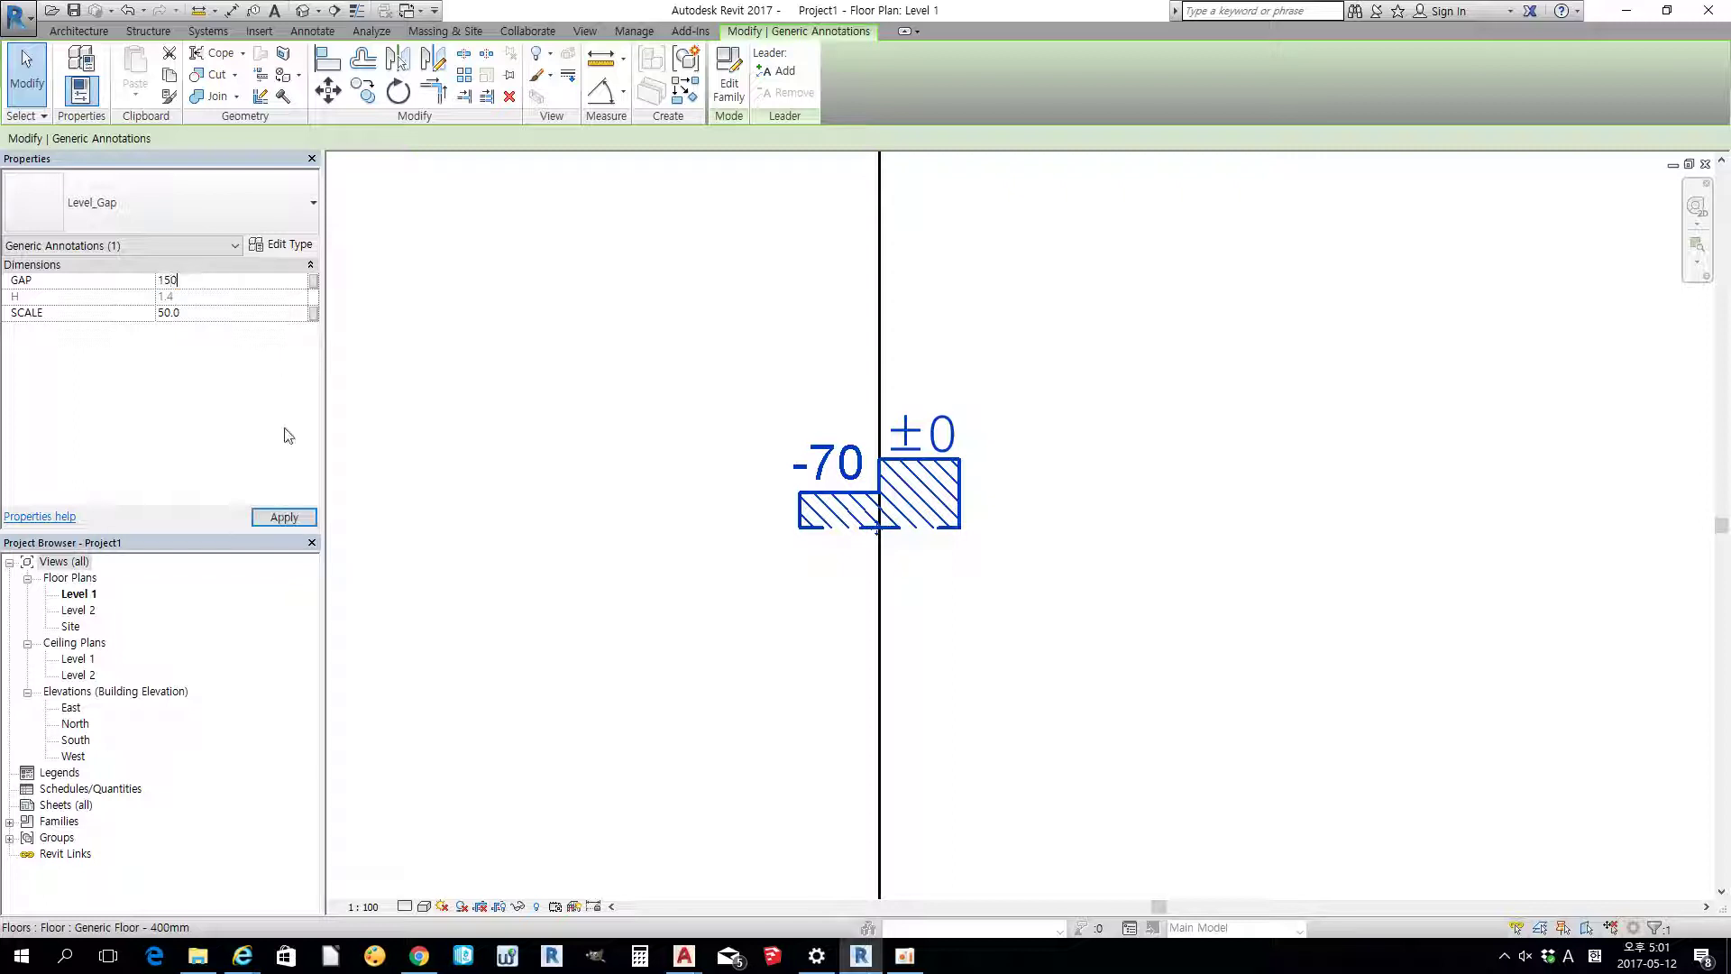
pyautogui.click(285, 517)
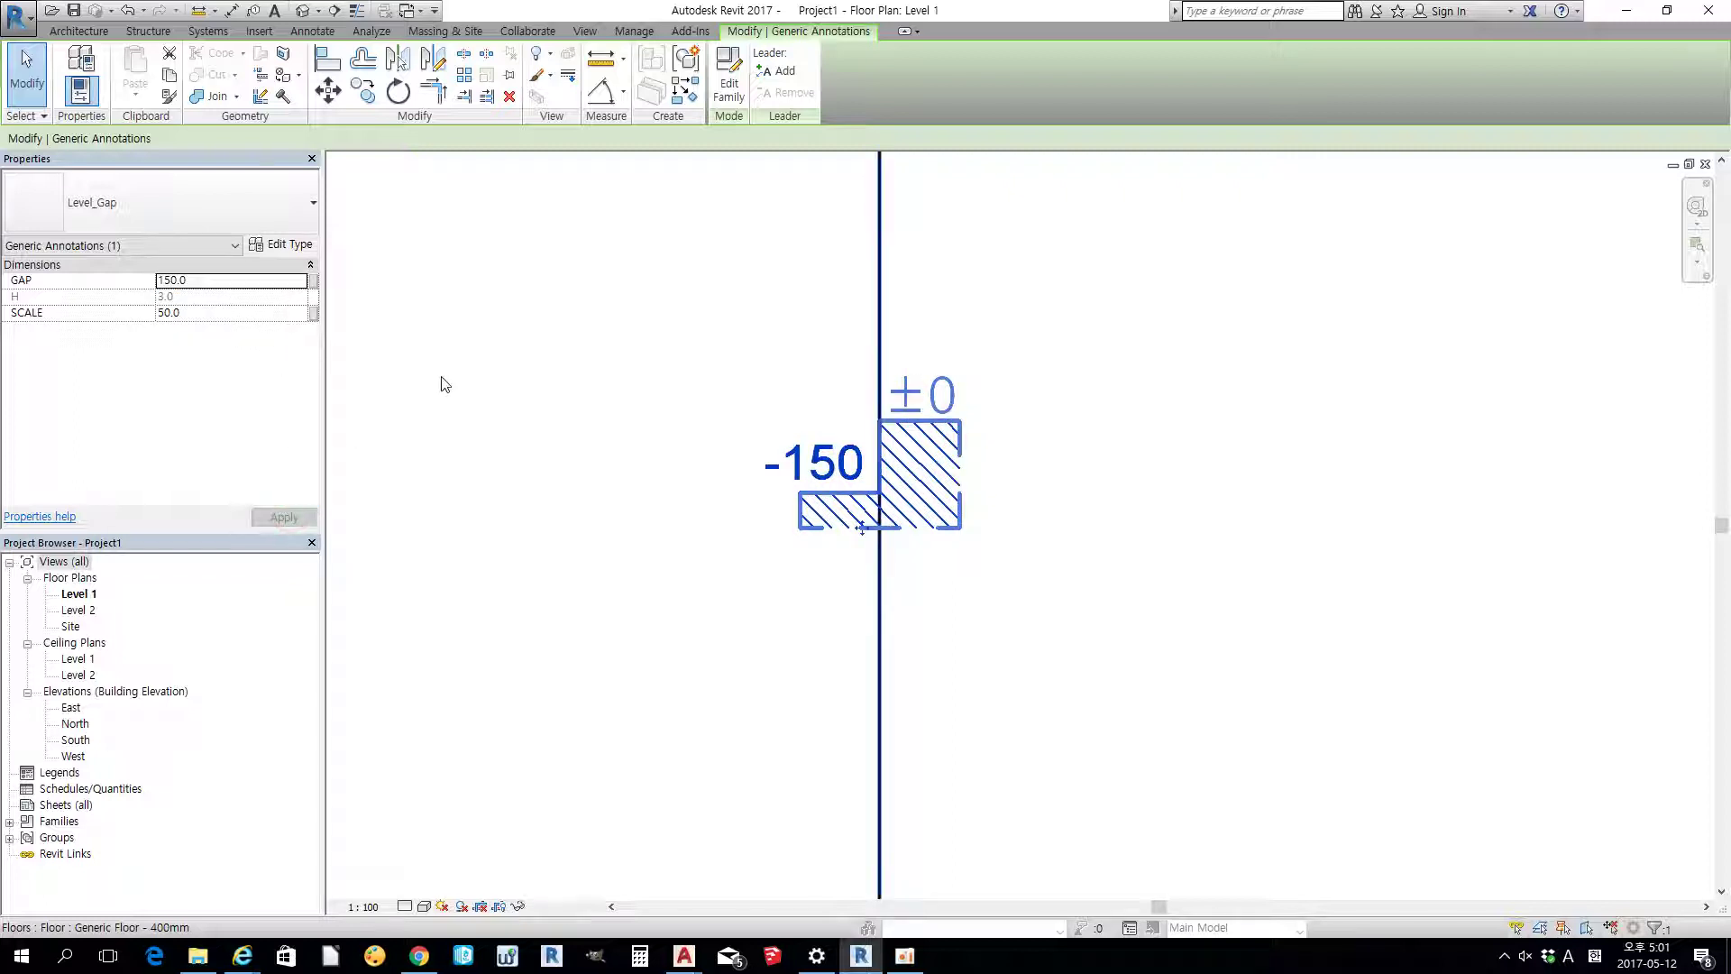
pyautogui.click(207, 280)
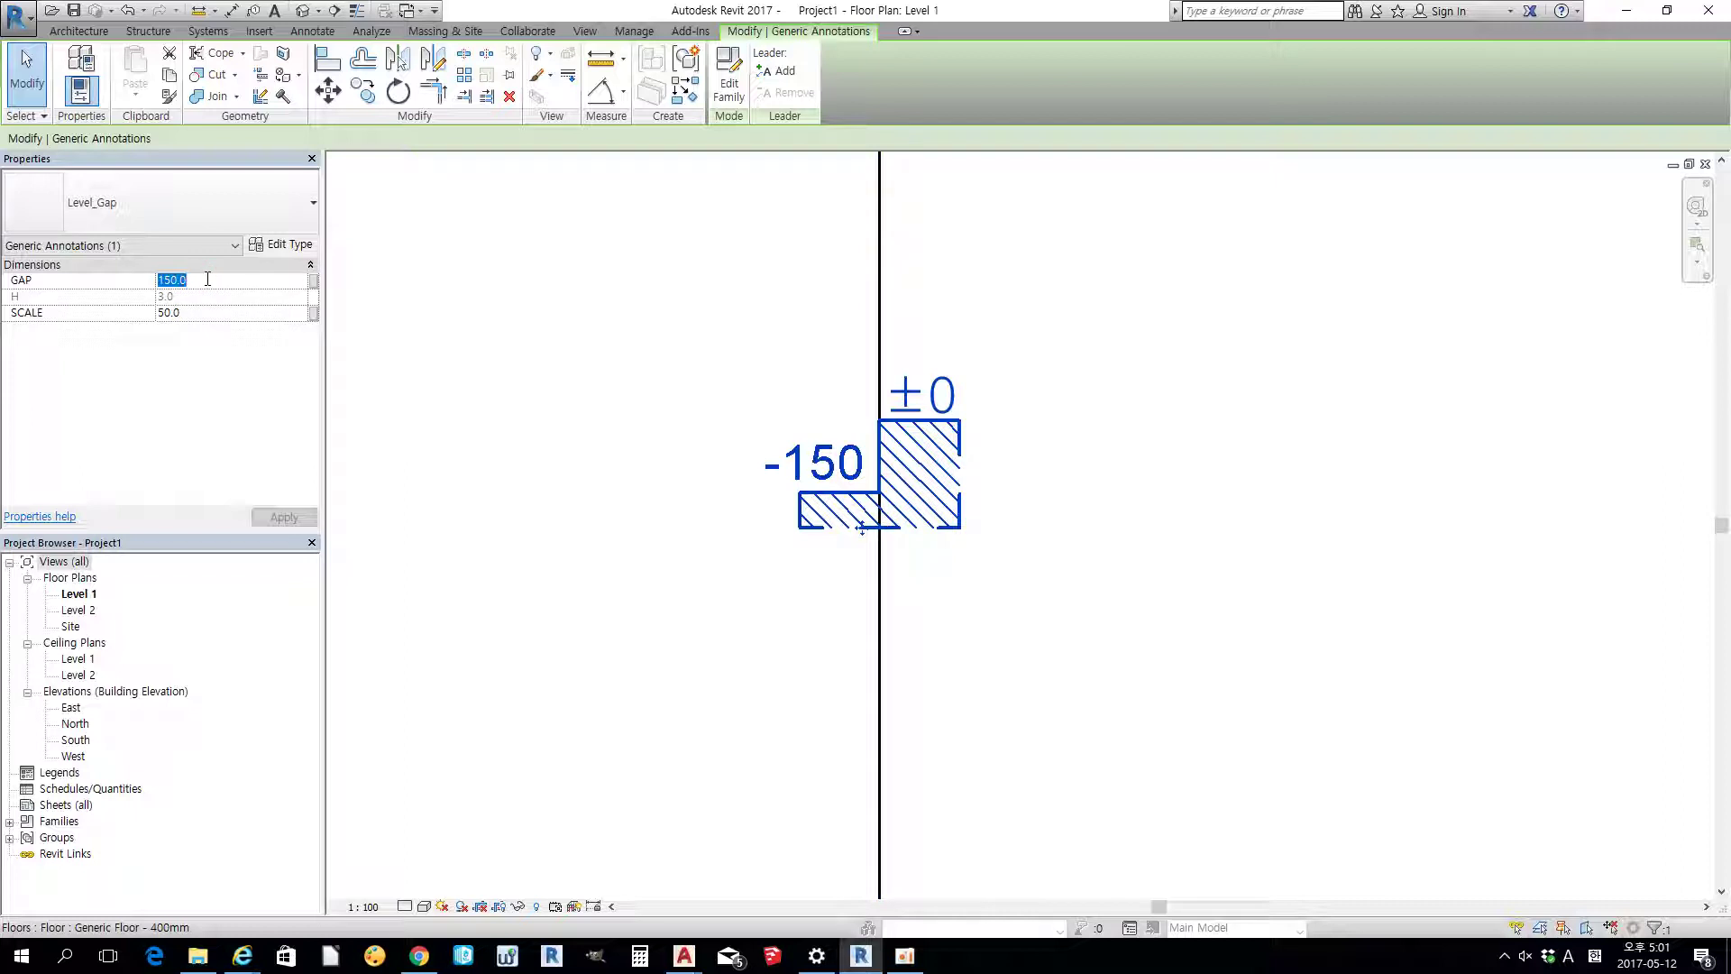
pyautogui.write('500')
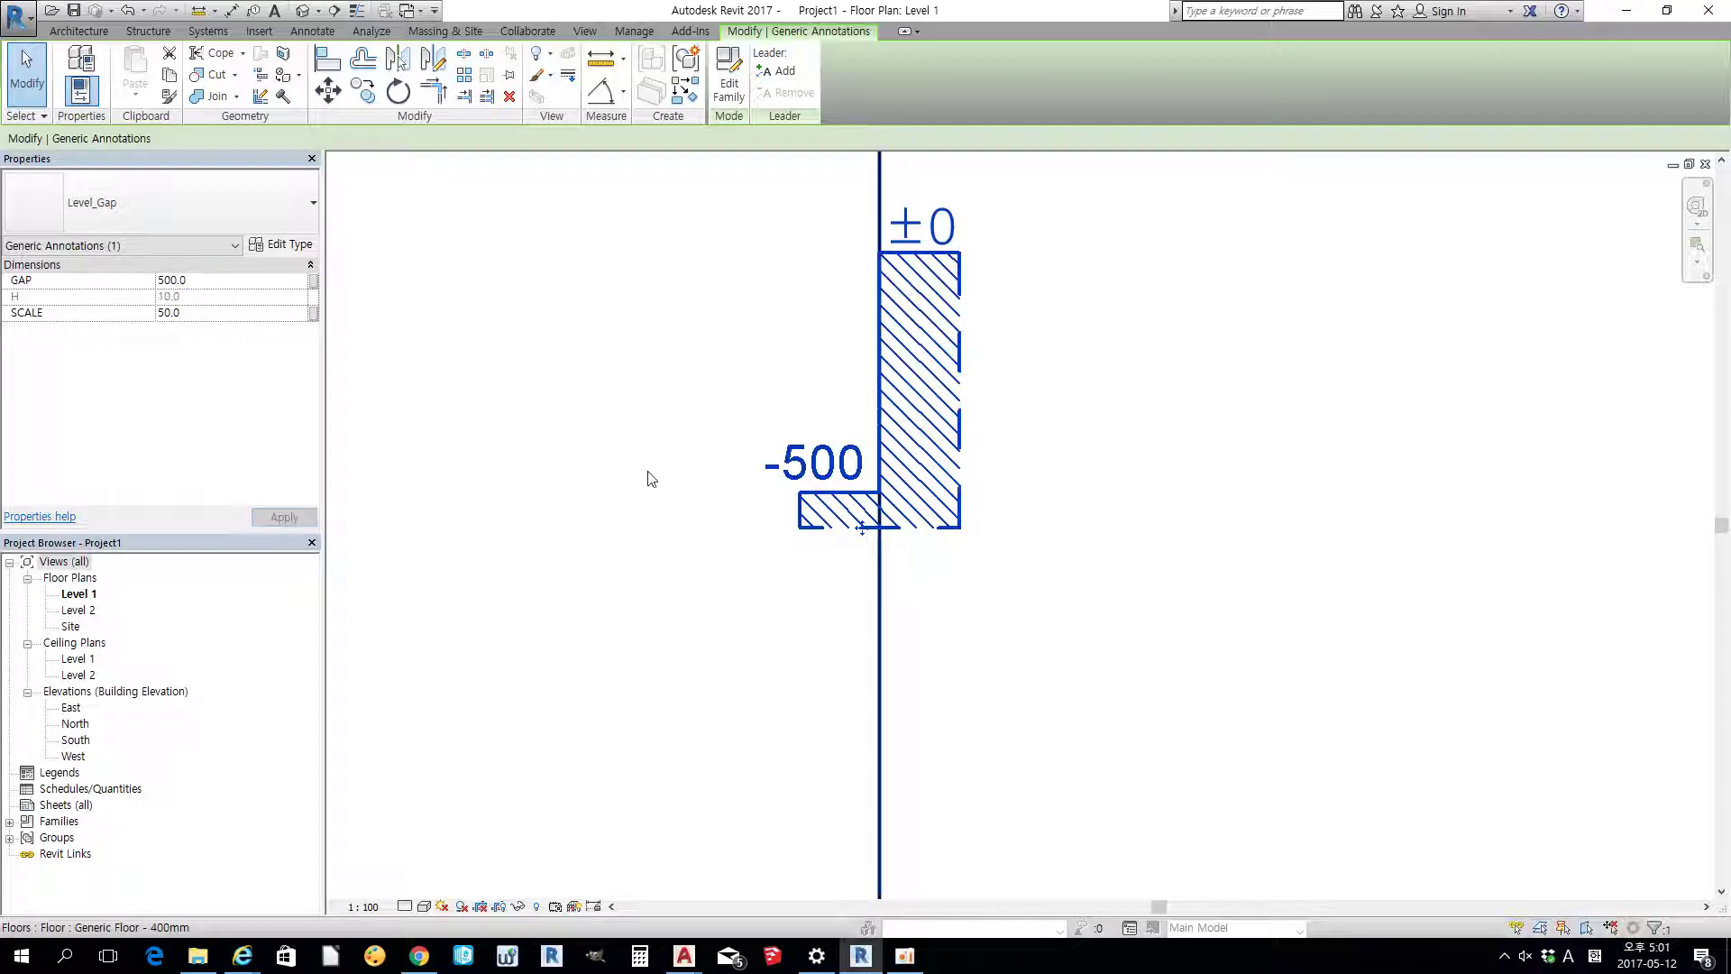
pyautogui.moveTo(649, 475)
pyautogui.mouseDown(button='middle')
pyautogui.moveTo(610, 649)
pyautogui.moveTo(621, 639)
pyautogui.mouseUp(button='middle')
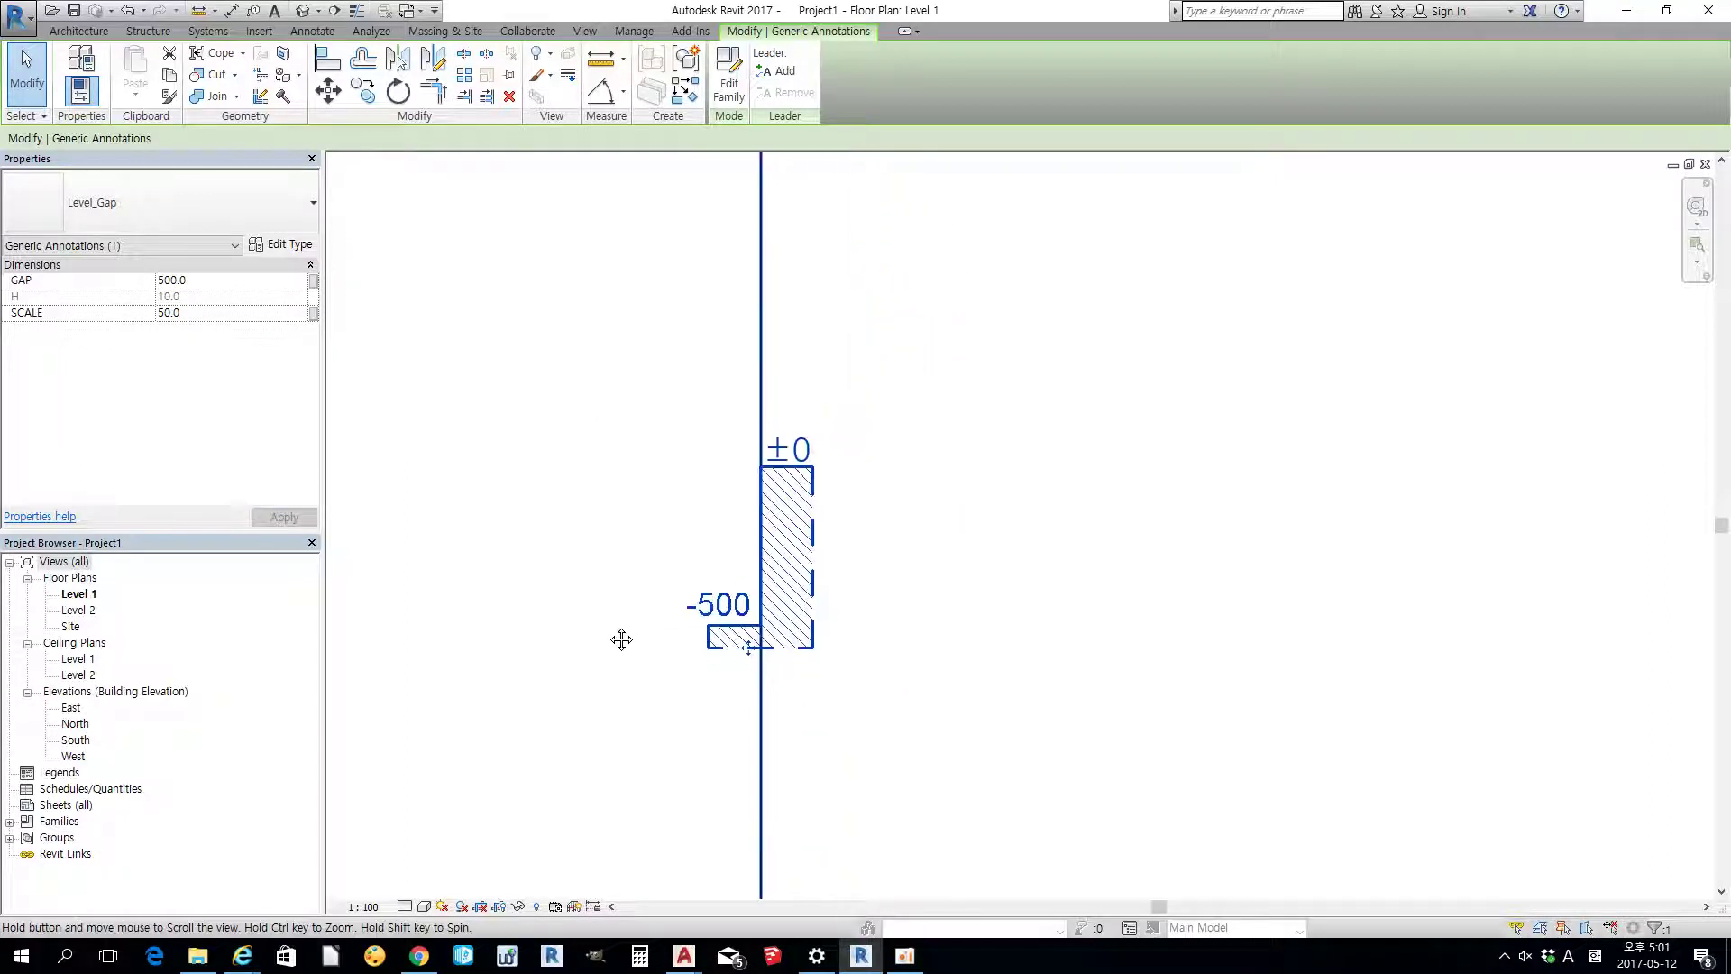
# - Reselect the Level_Gap annotation to edit its GAP value again
pyautogui.click(626, 455)
pyautogui.click(1059, 539)
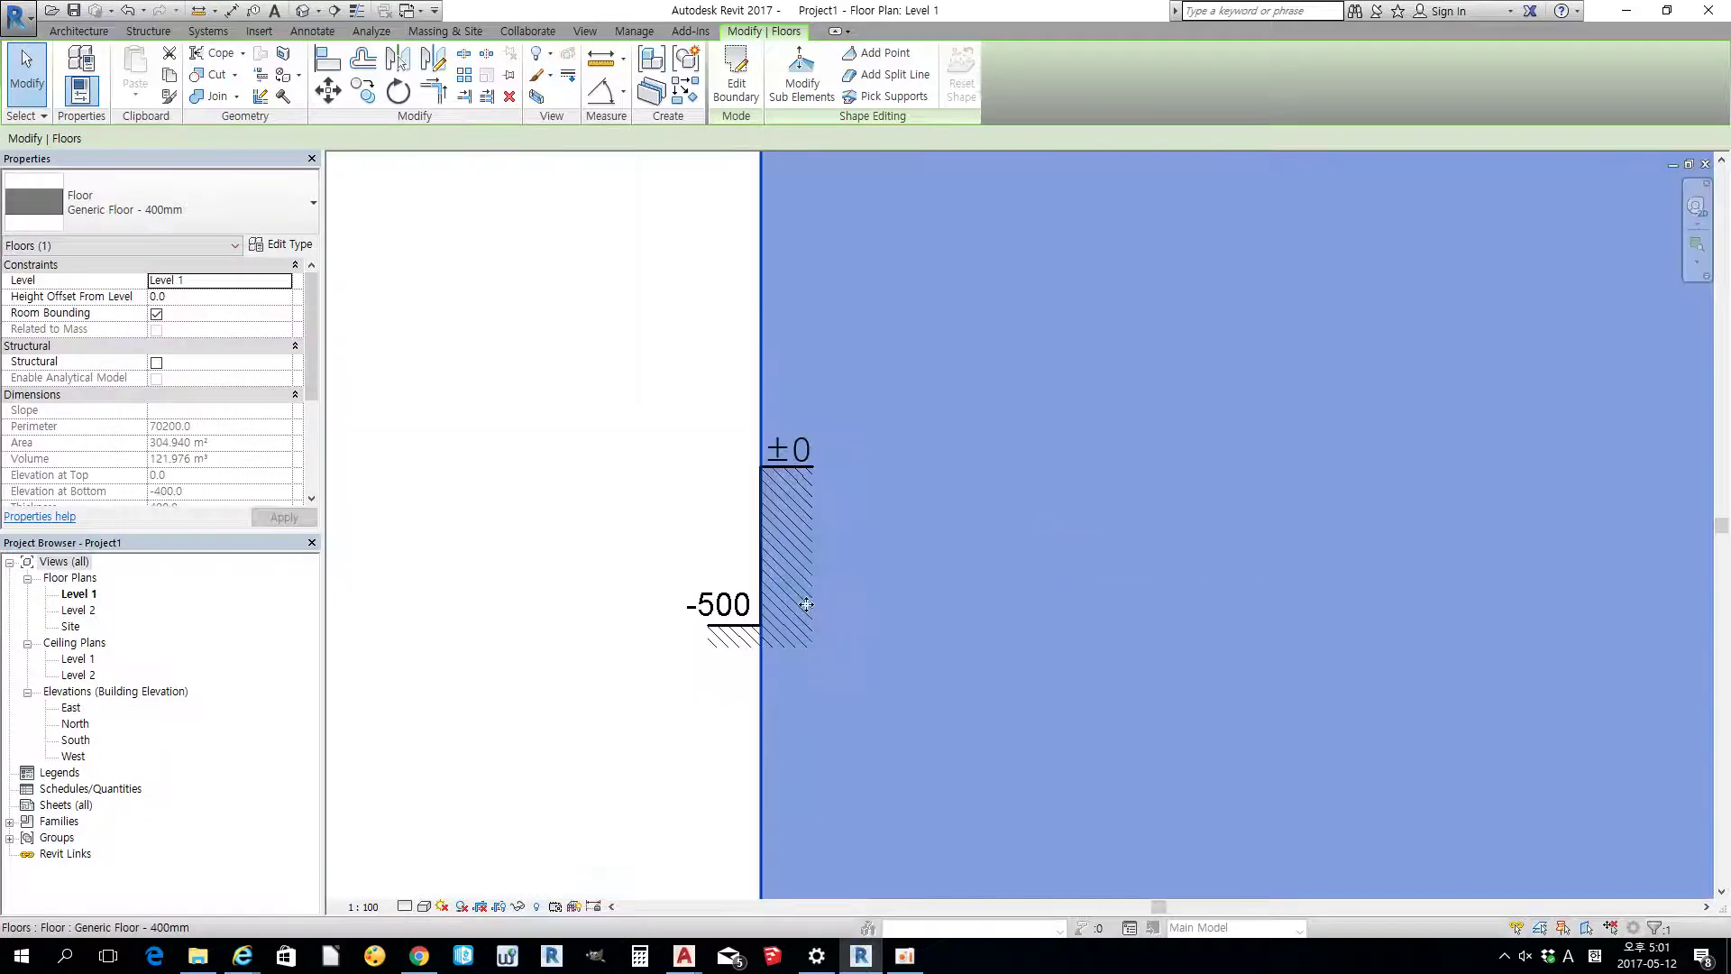
pyautogui.press('Escape')
pyautogui.click(748, 646)
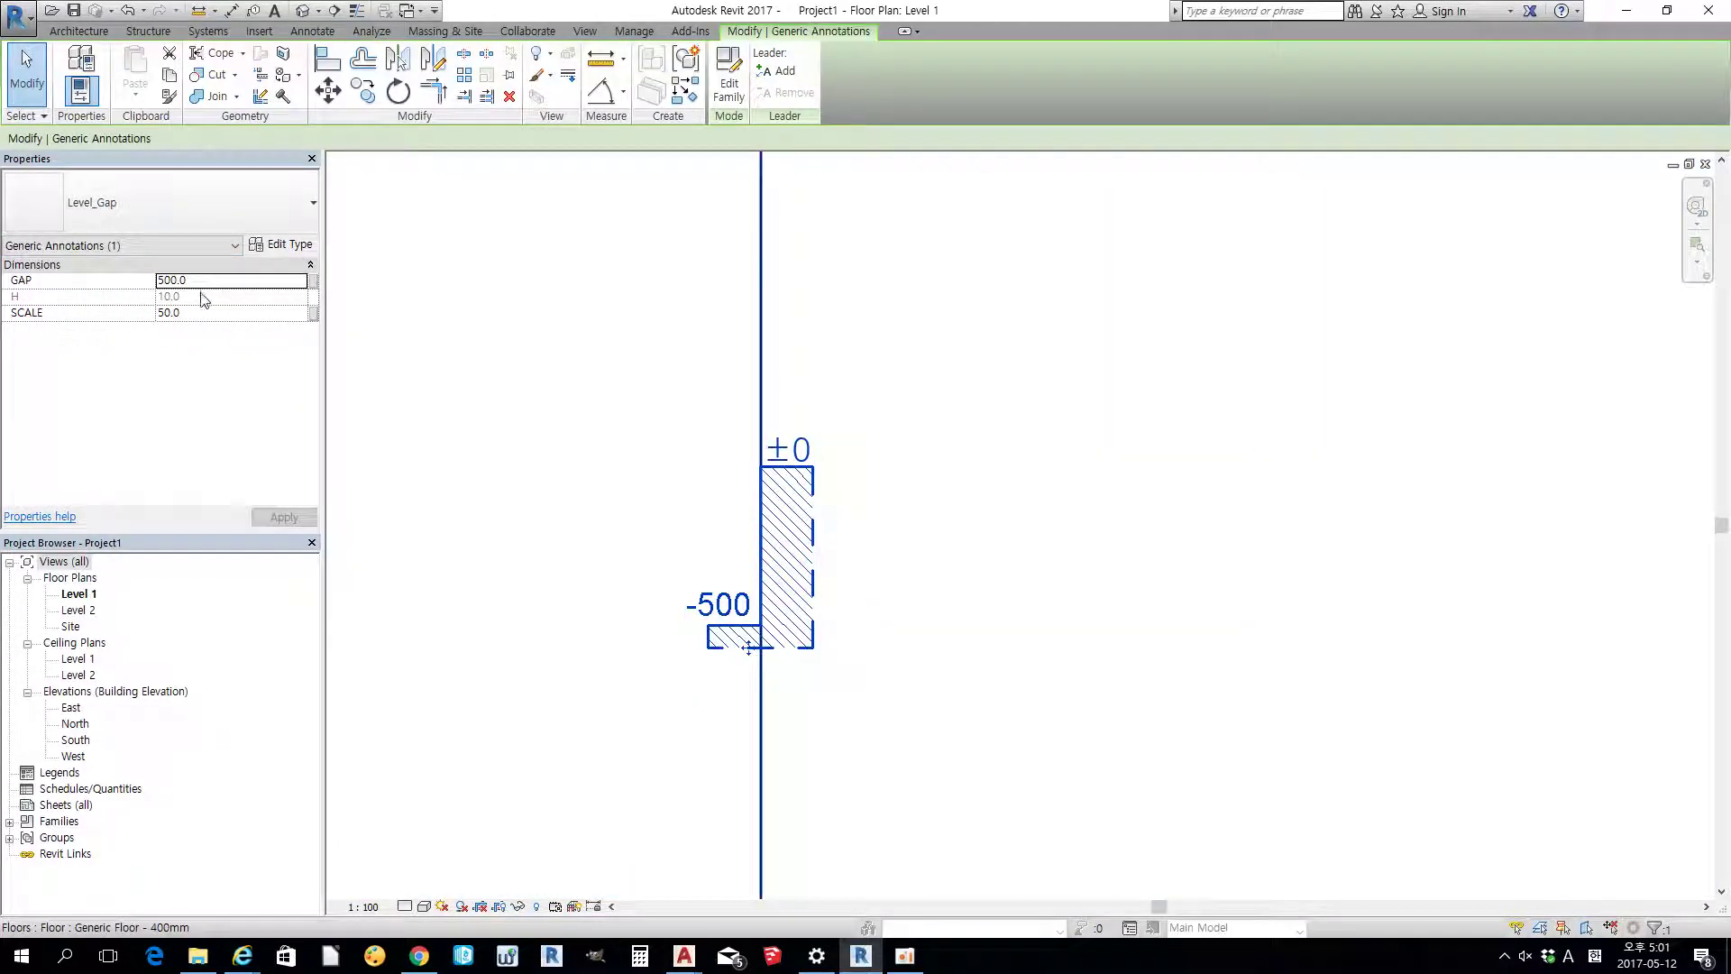
pyautogui.click(223, 281)
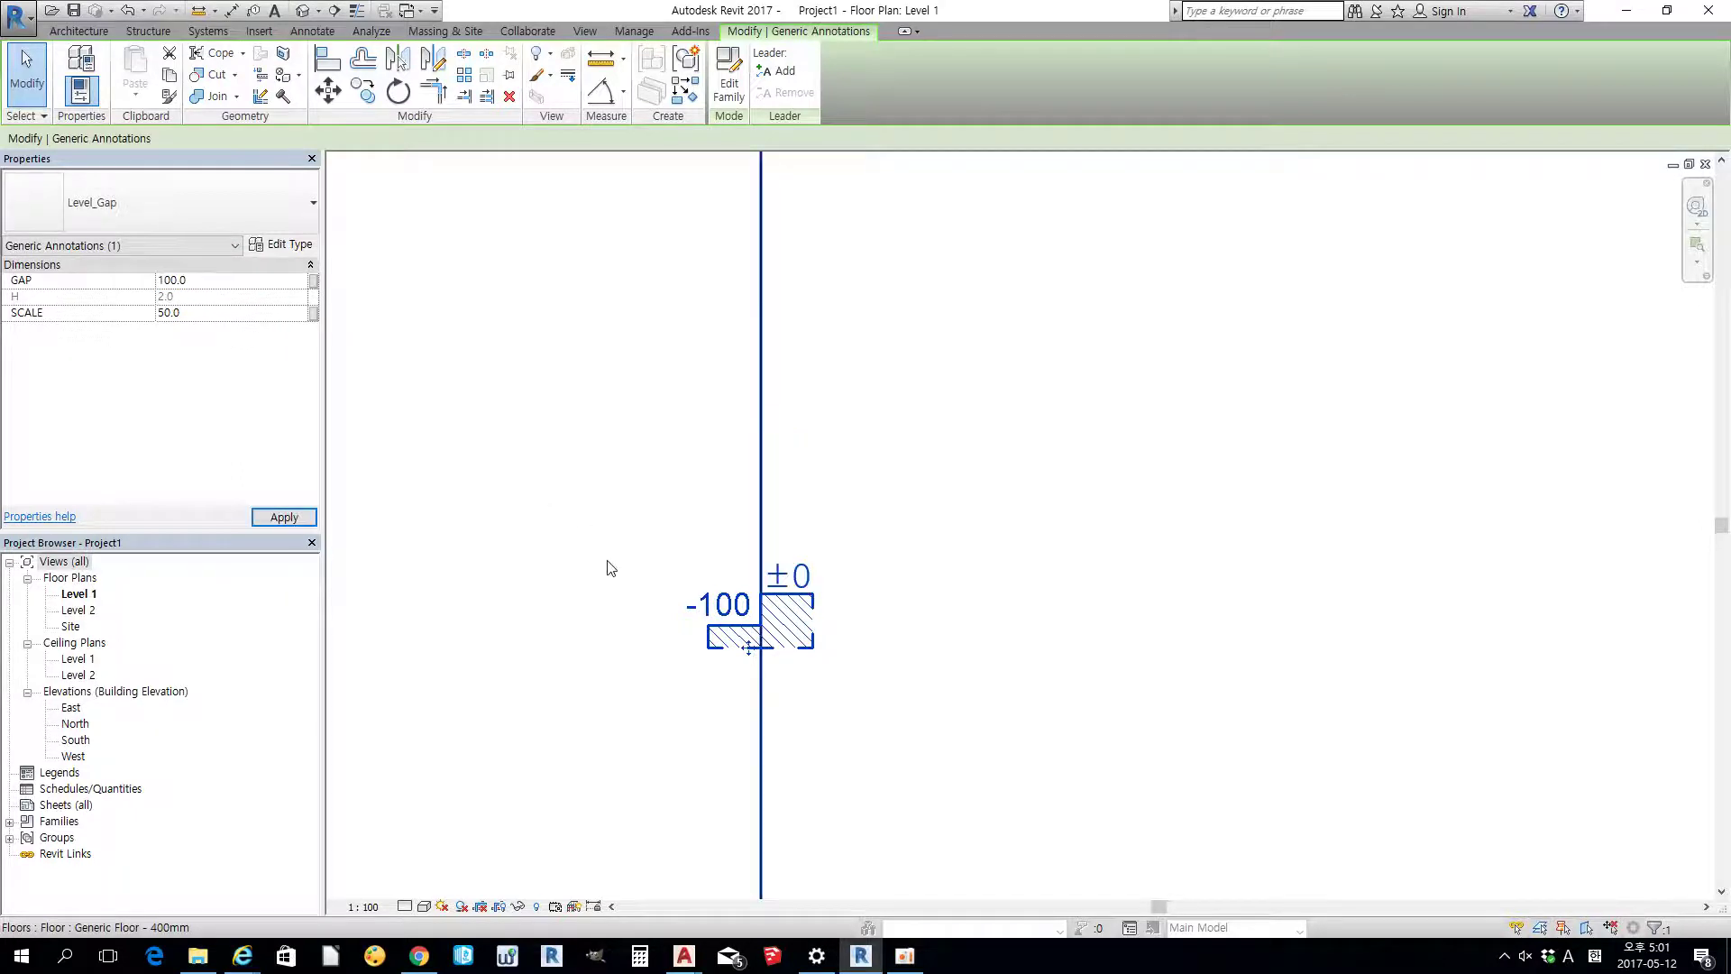
# - Try a 1:50 view scale on the plan, then return it to 1:100
pyautogui.click(365, 907)
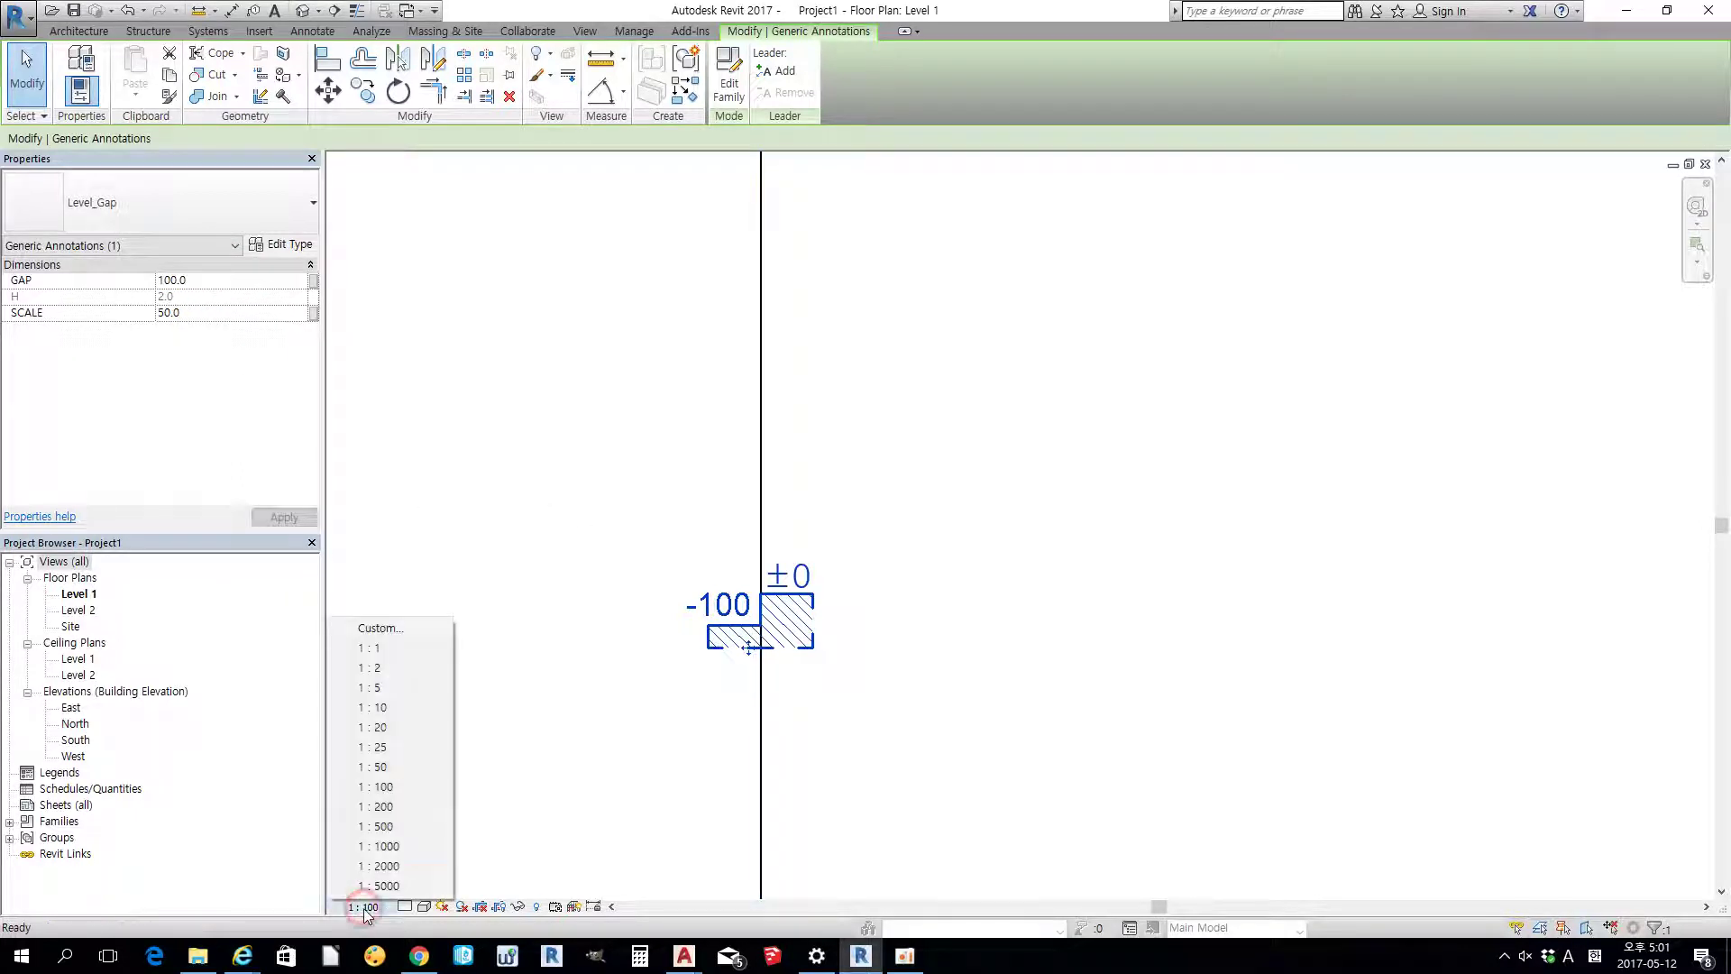
pyautogui.click(392, 766)
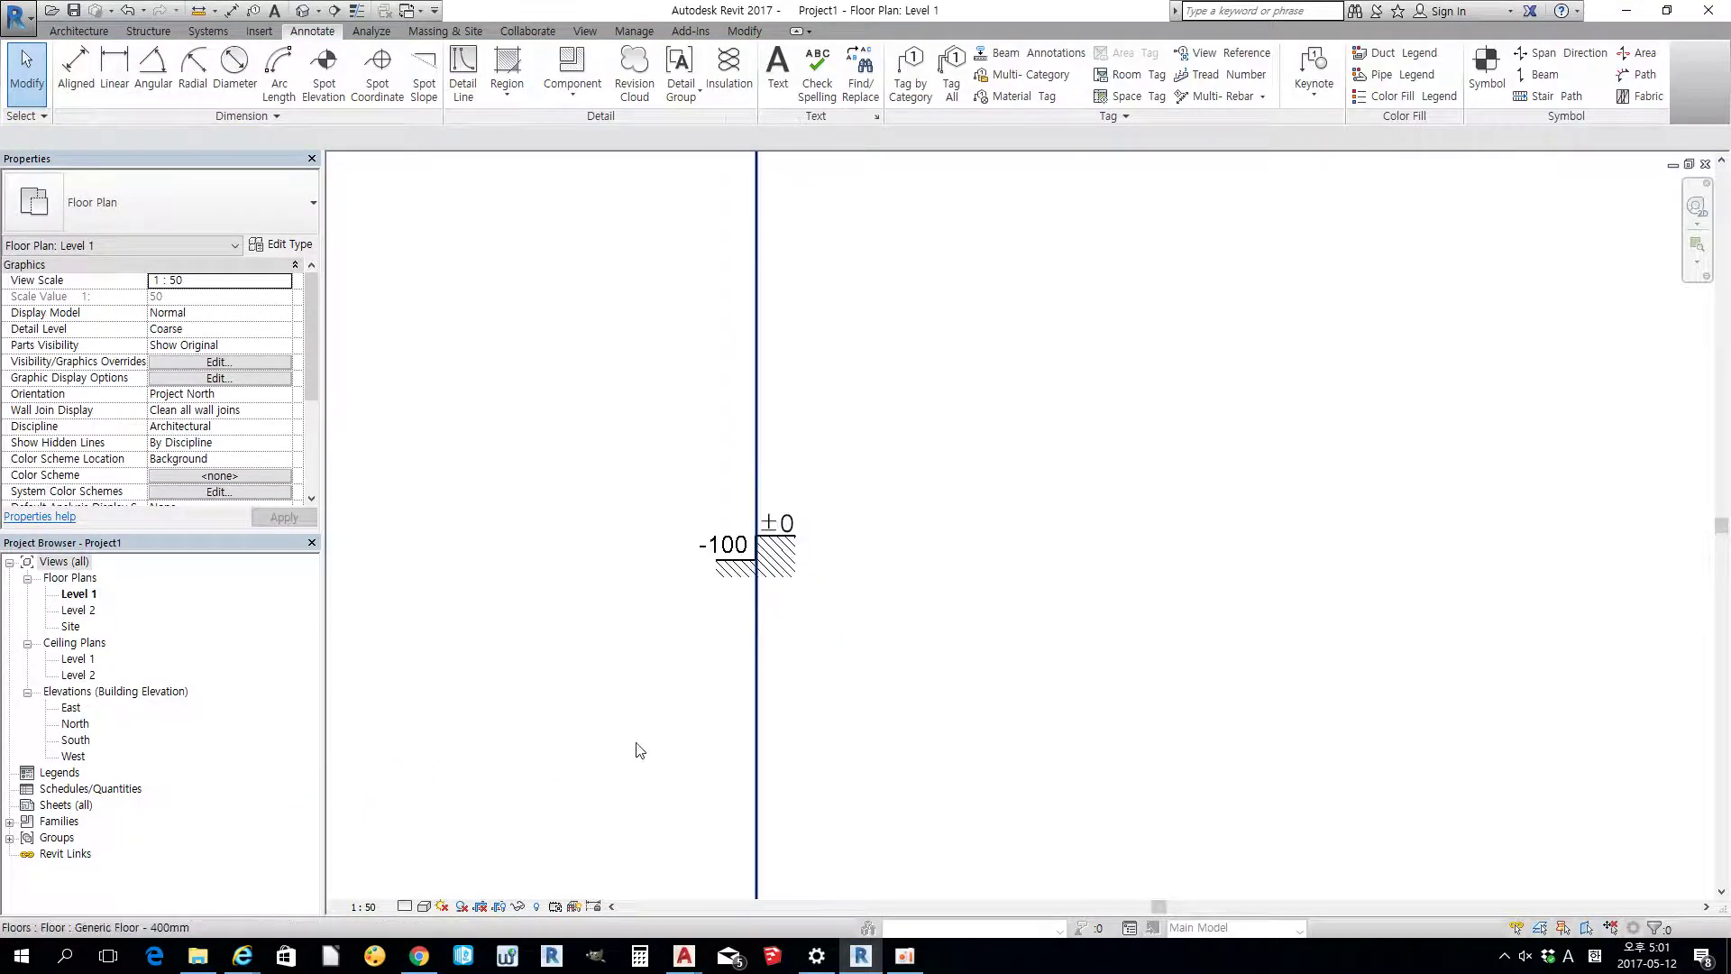
pyautogui.click(365, 909)
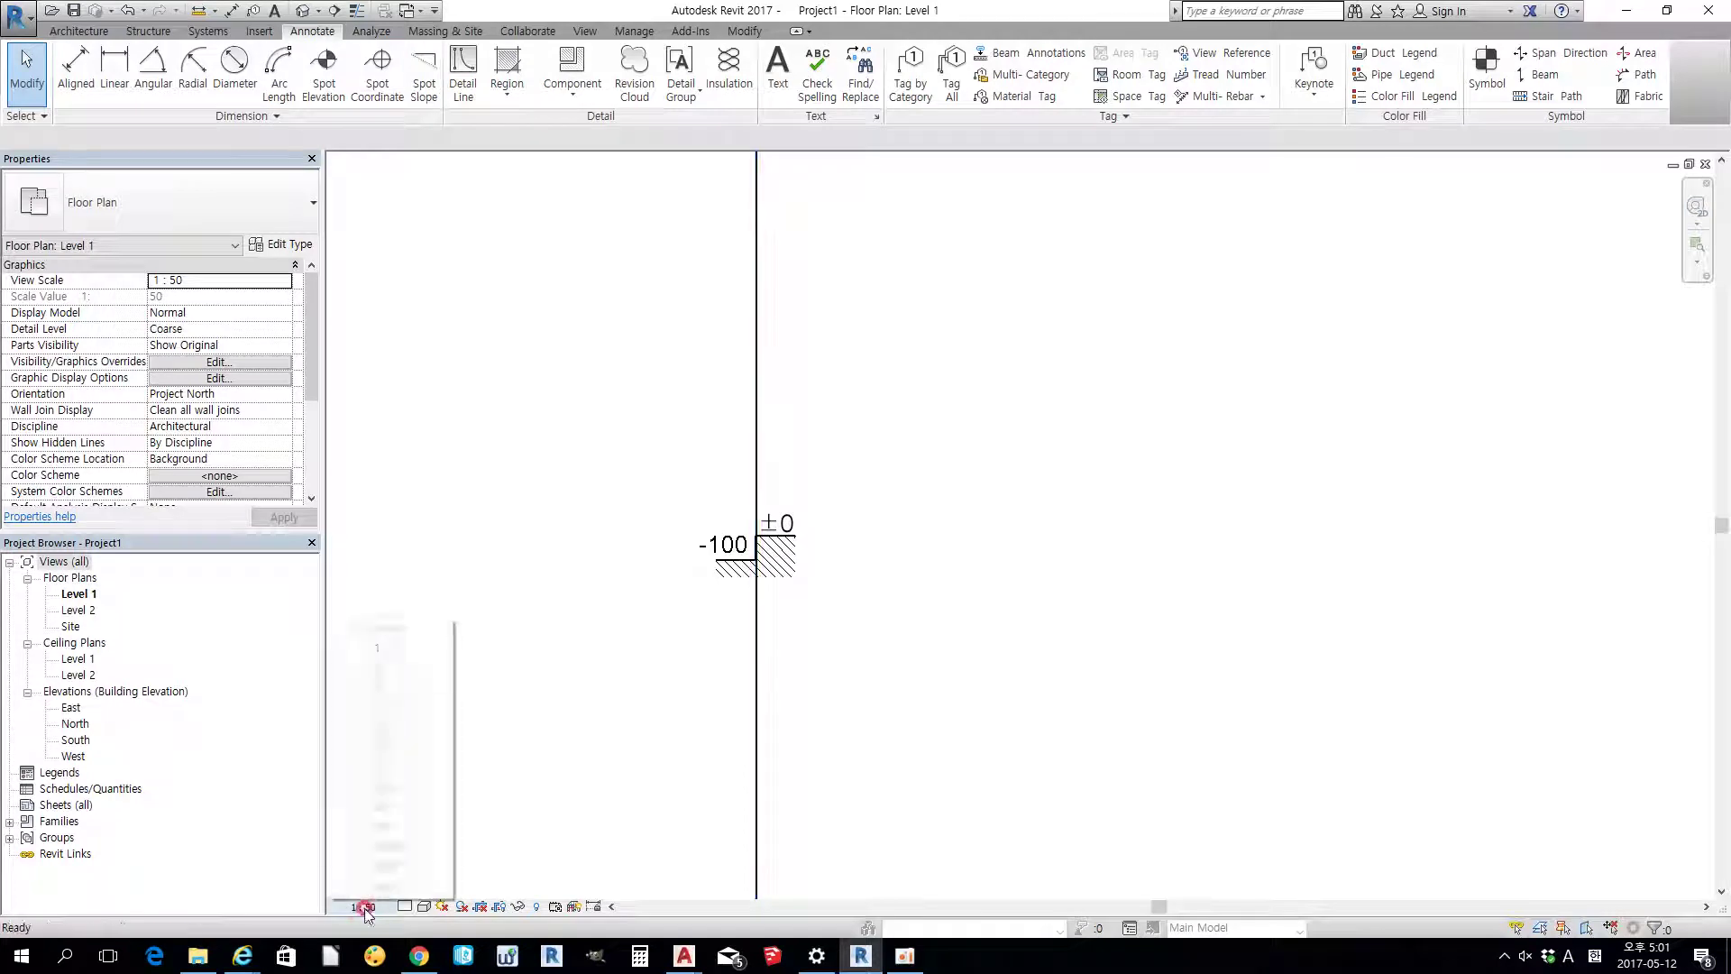
pyautogui.click(386, 788)
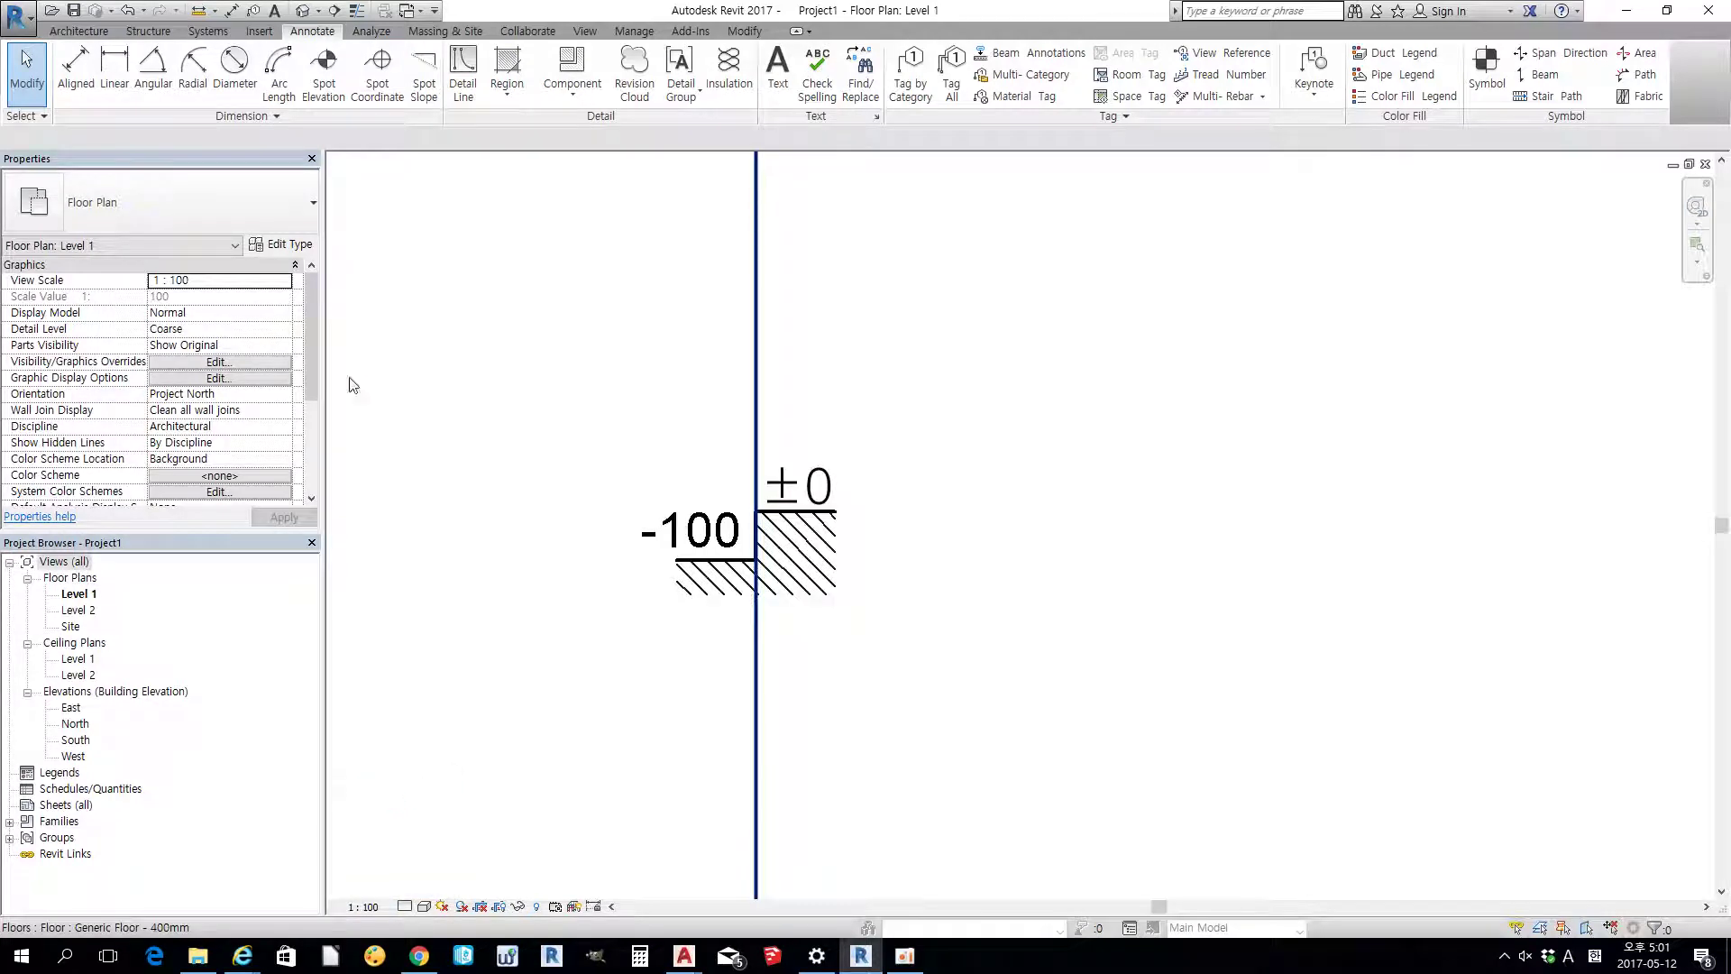
# - Set the Level_Gap symbol's SCALE to 100
pyautogui.click(727, 523)
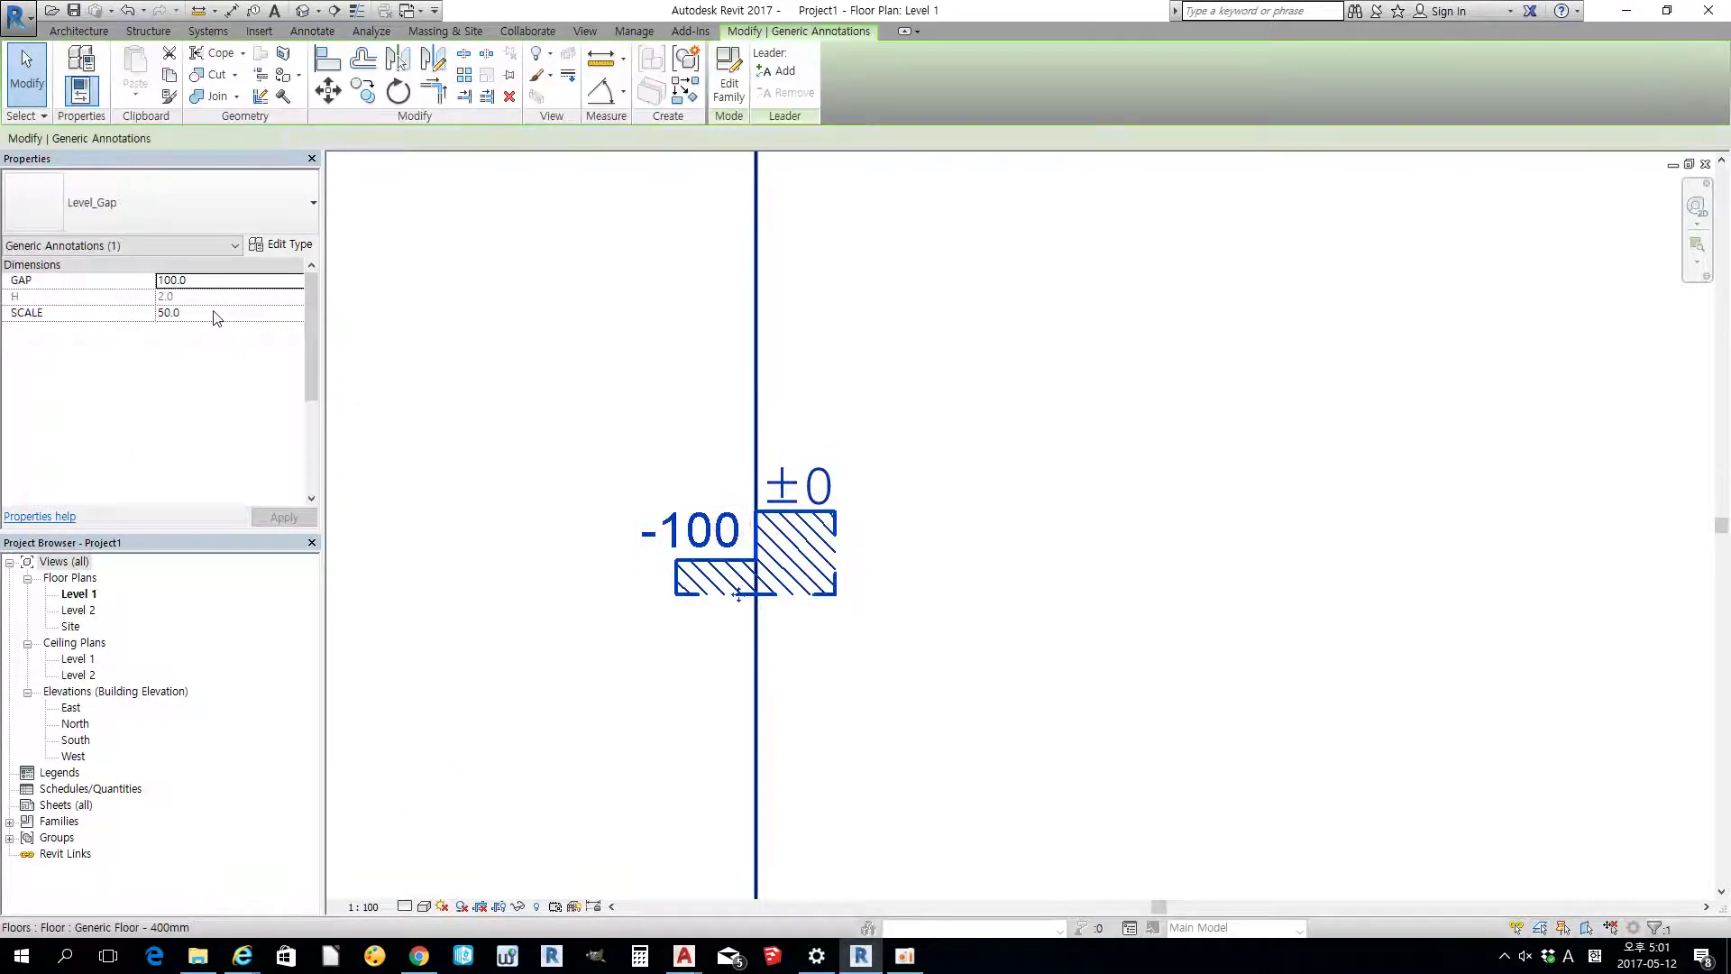
pyautogui.click(214, 311)
pyautogui.write('100')
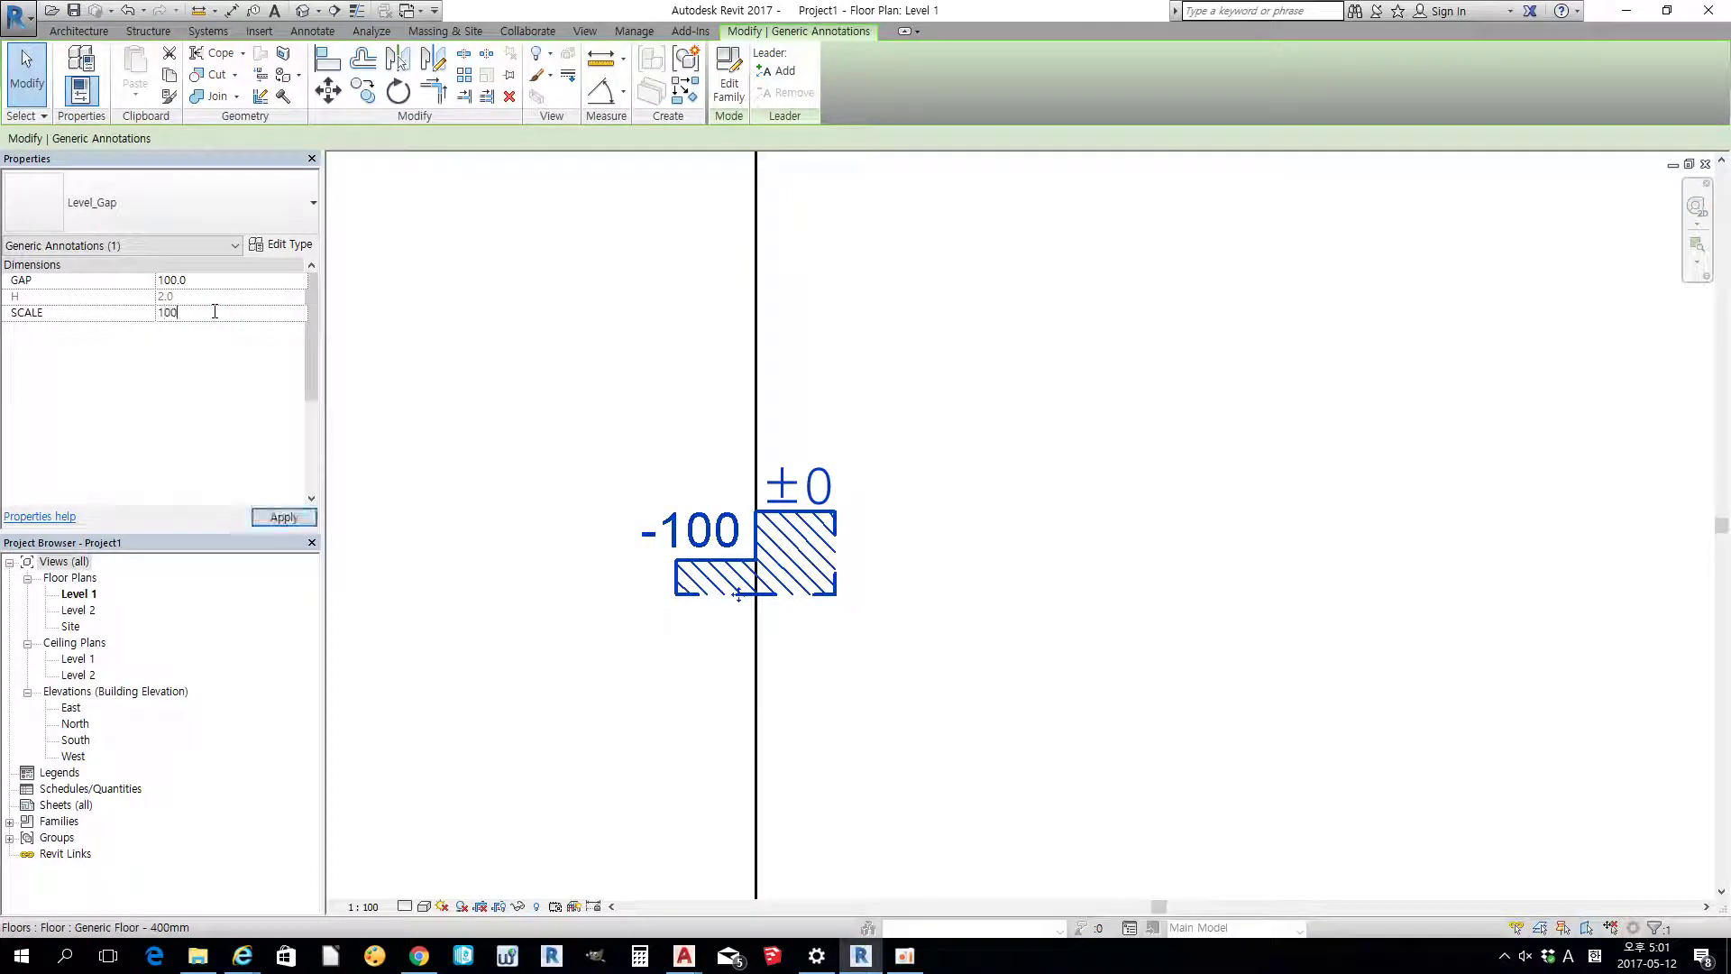
pyautogui.press('Return')
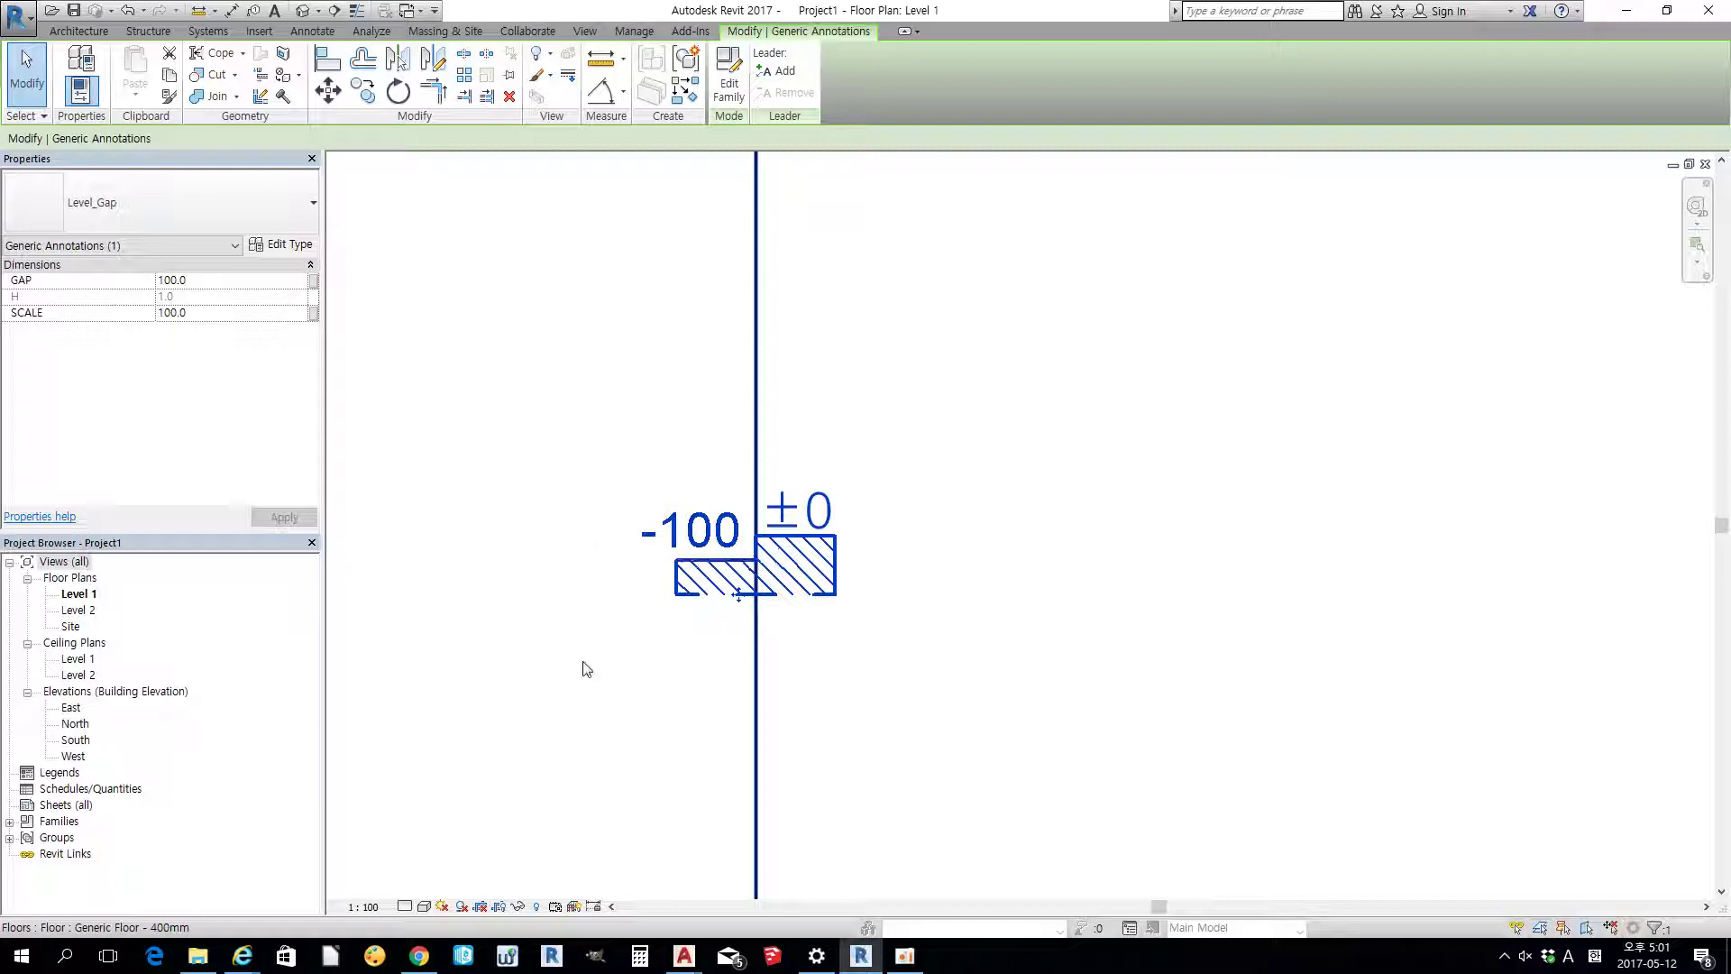
pyautogui.click(379, 907)
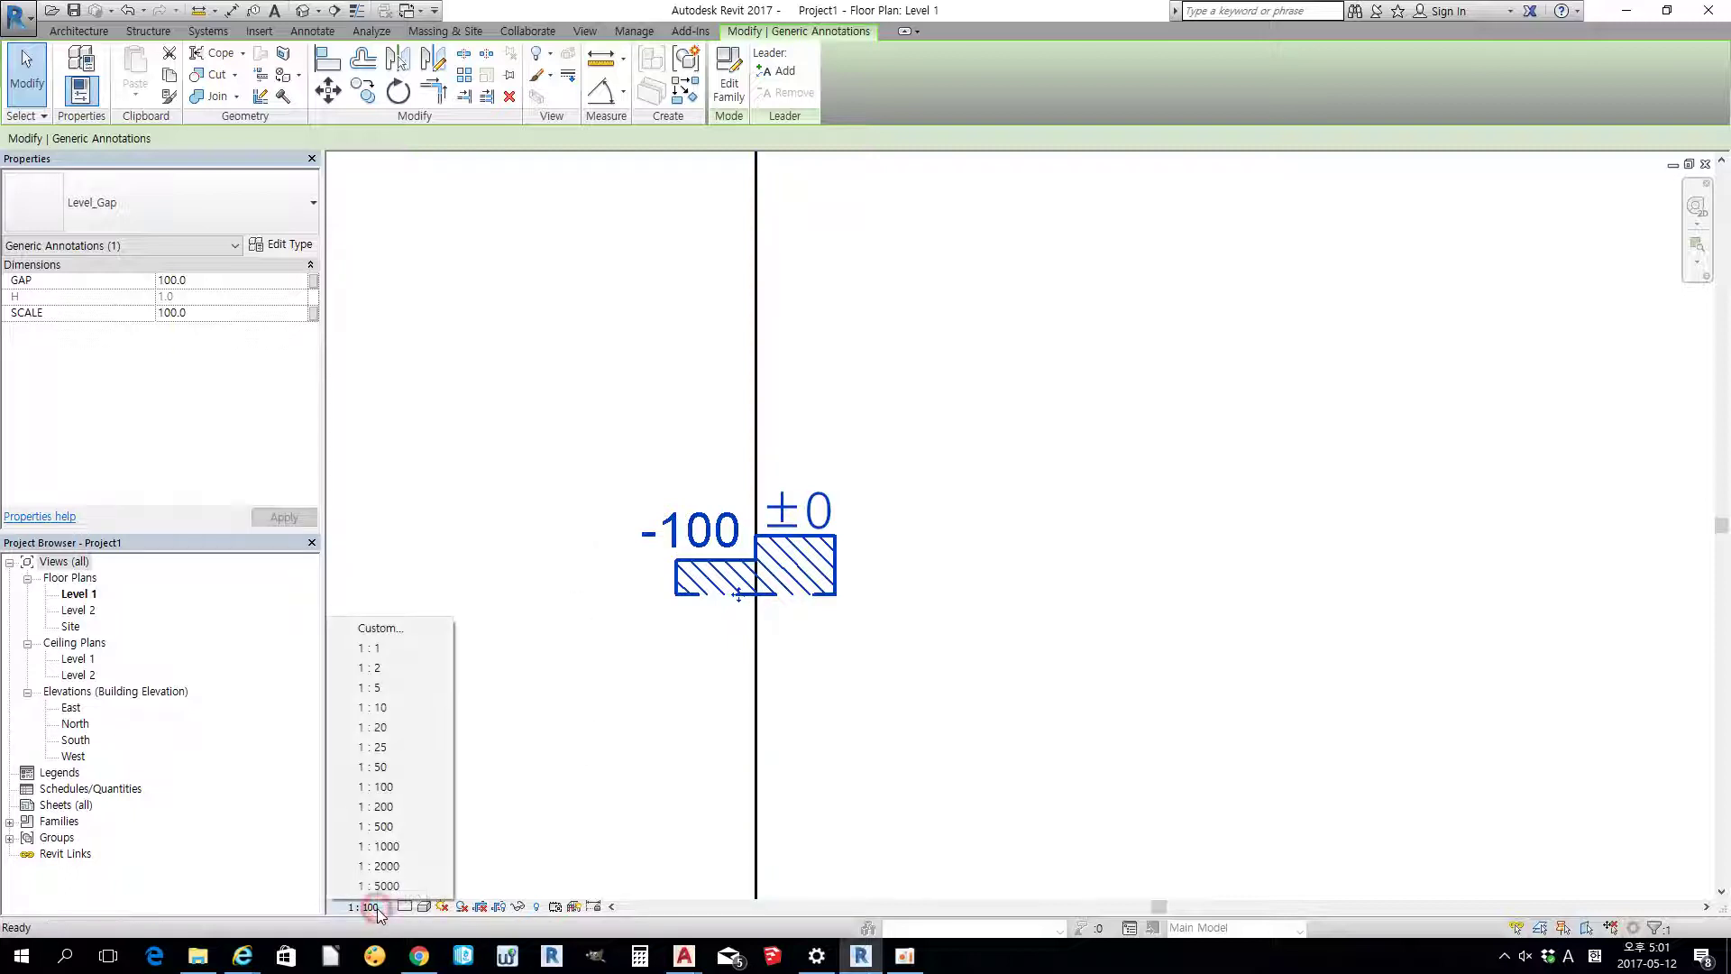
# - Set the plan view scale to 1:20 and the Level_Gap SCALE to 20
pyautogui.click(374, 727)
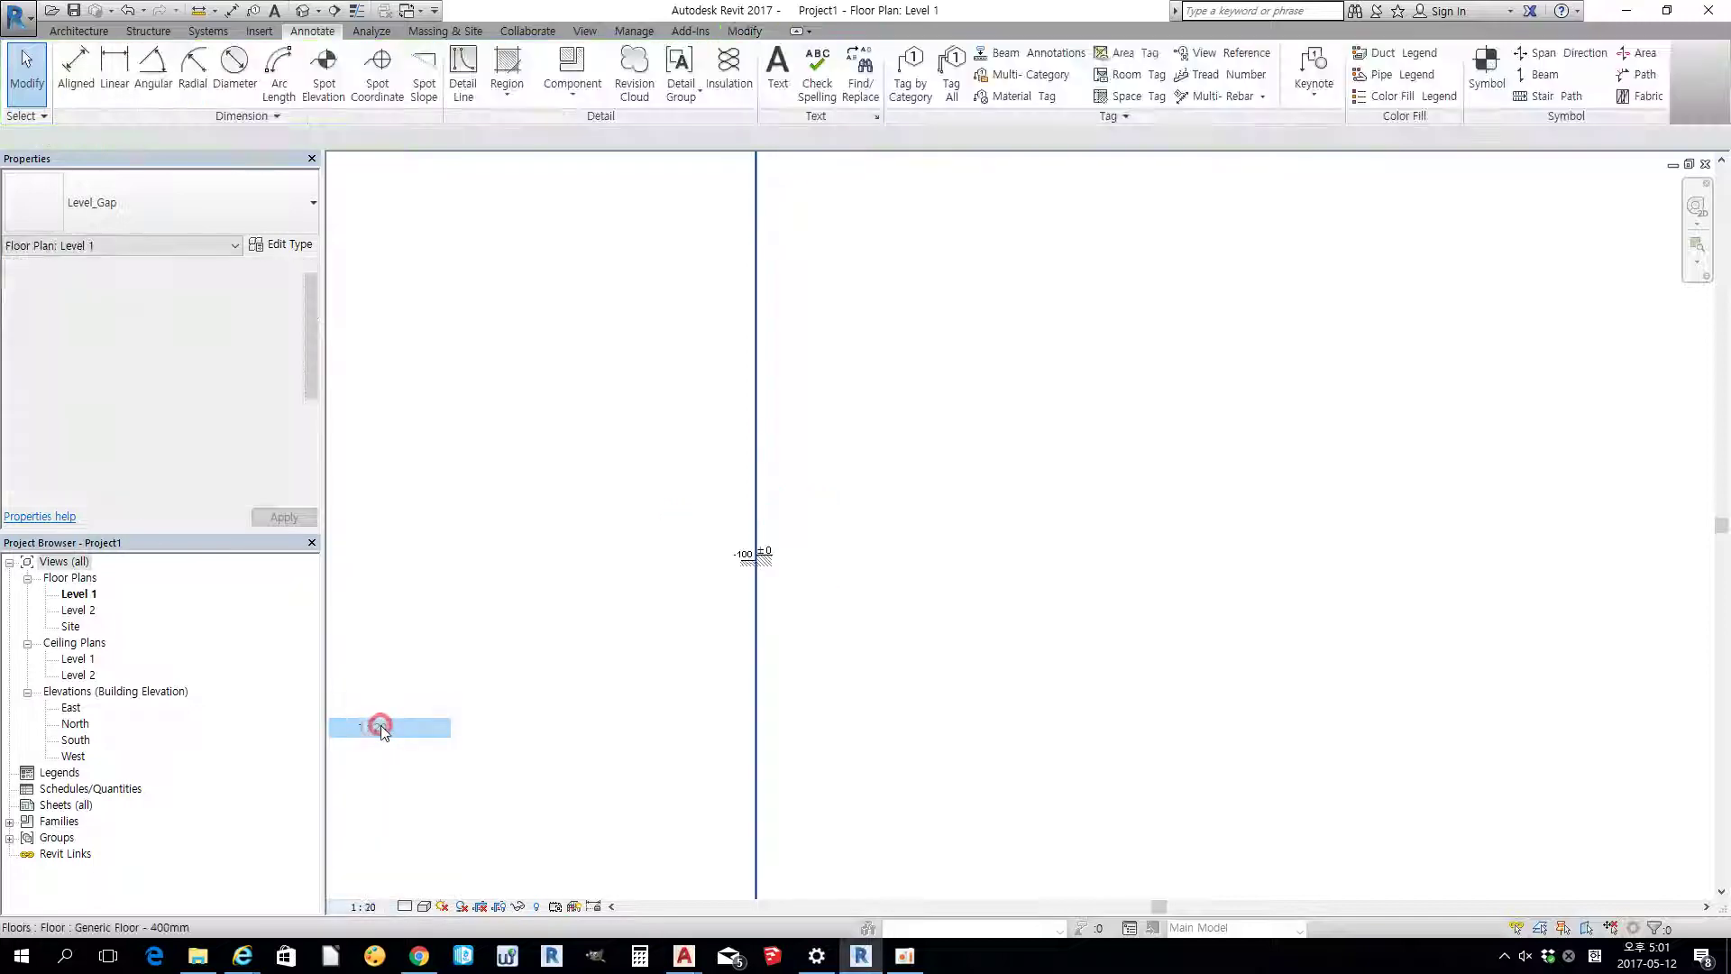
pyautogui.scroll(2, 658, 700)
pyautogui.scroll(2, 715, 553)
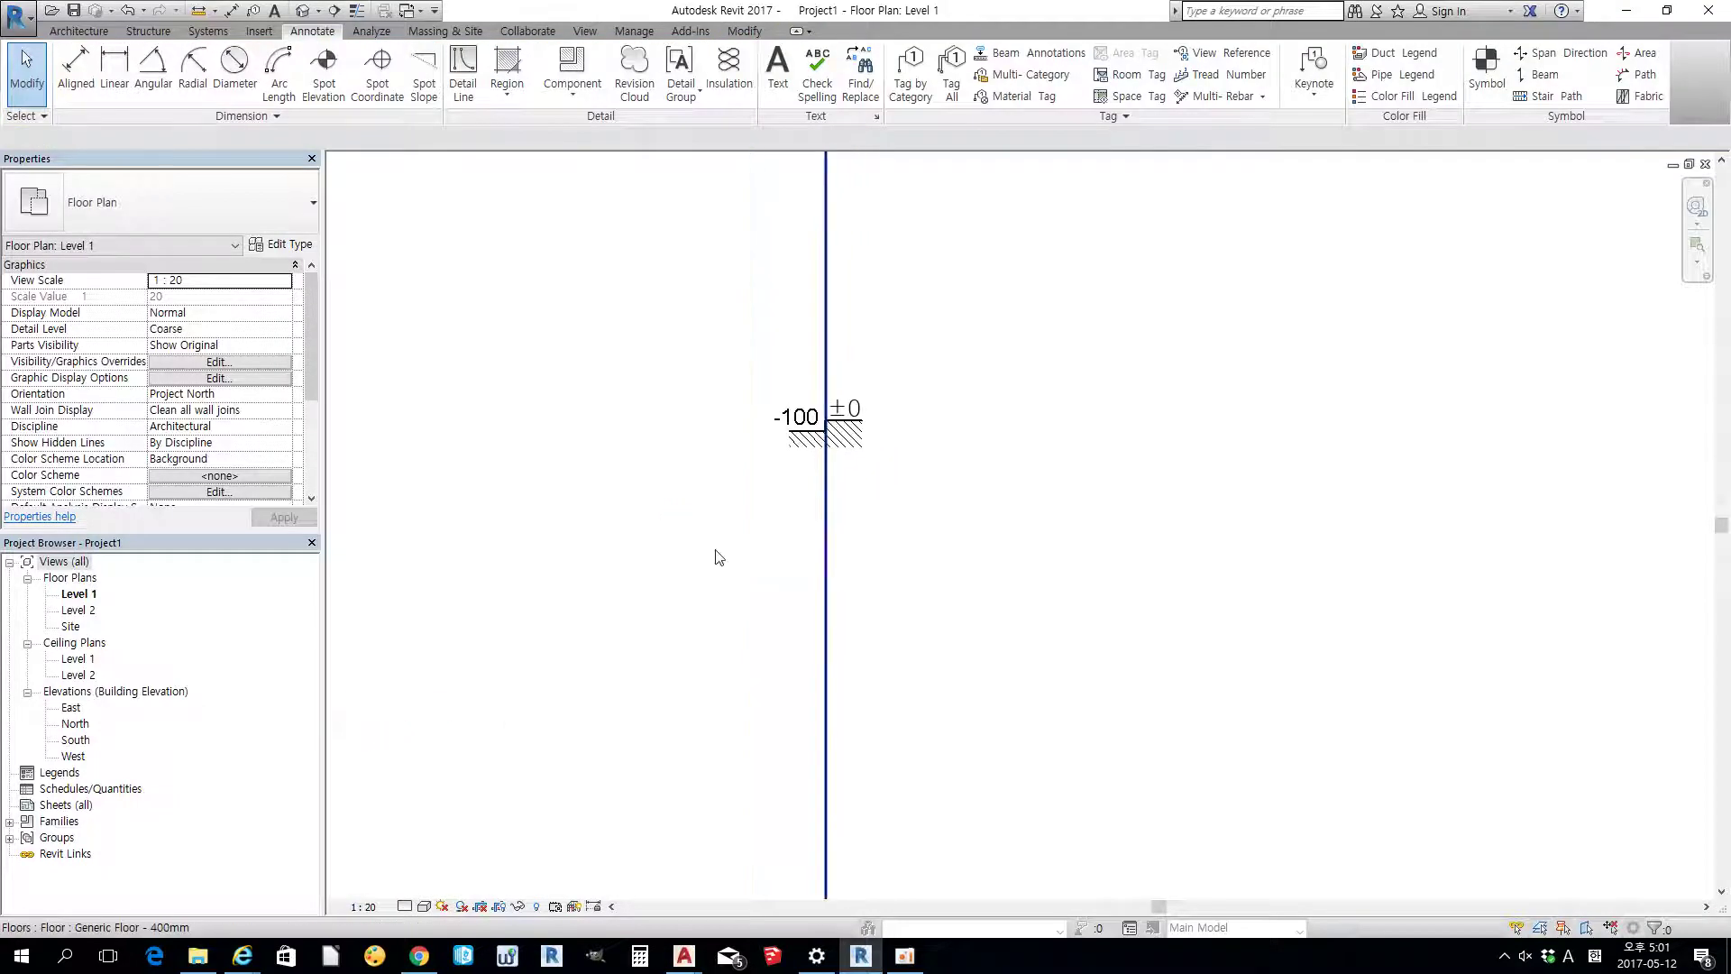
pyautogui.click(852, 402)
pyautogui.click(222, 308)
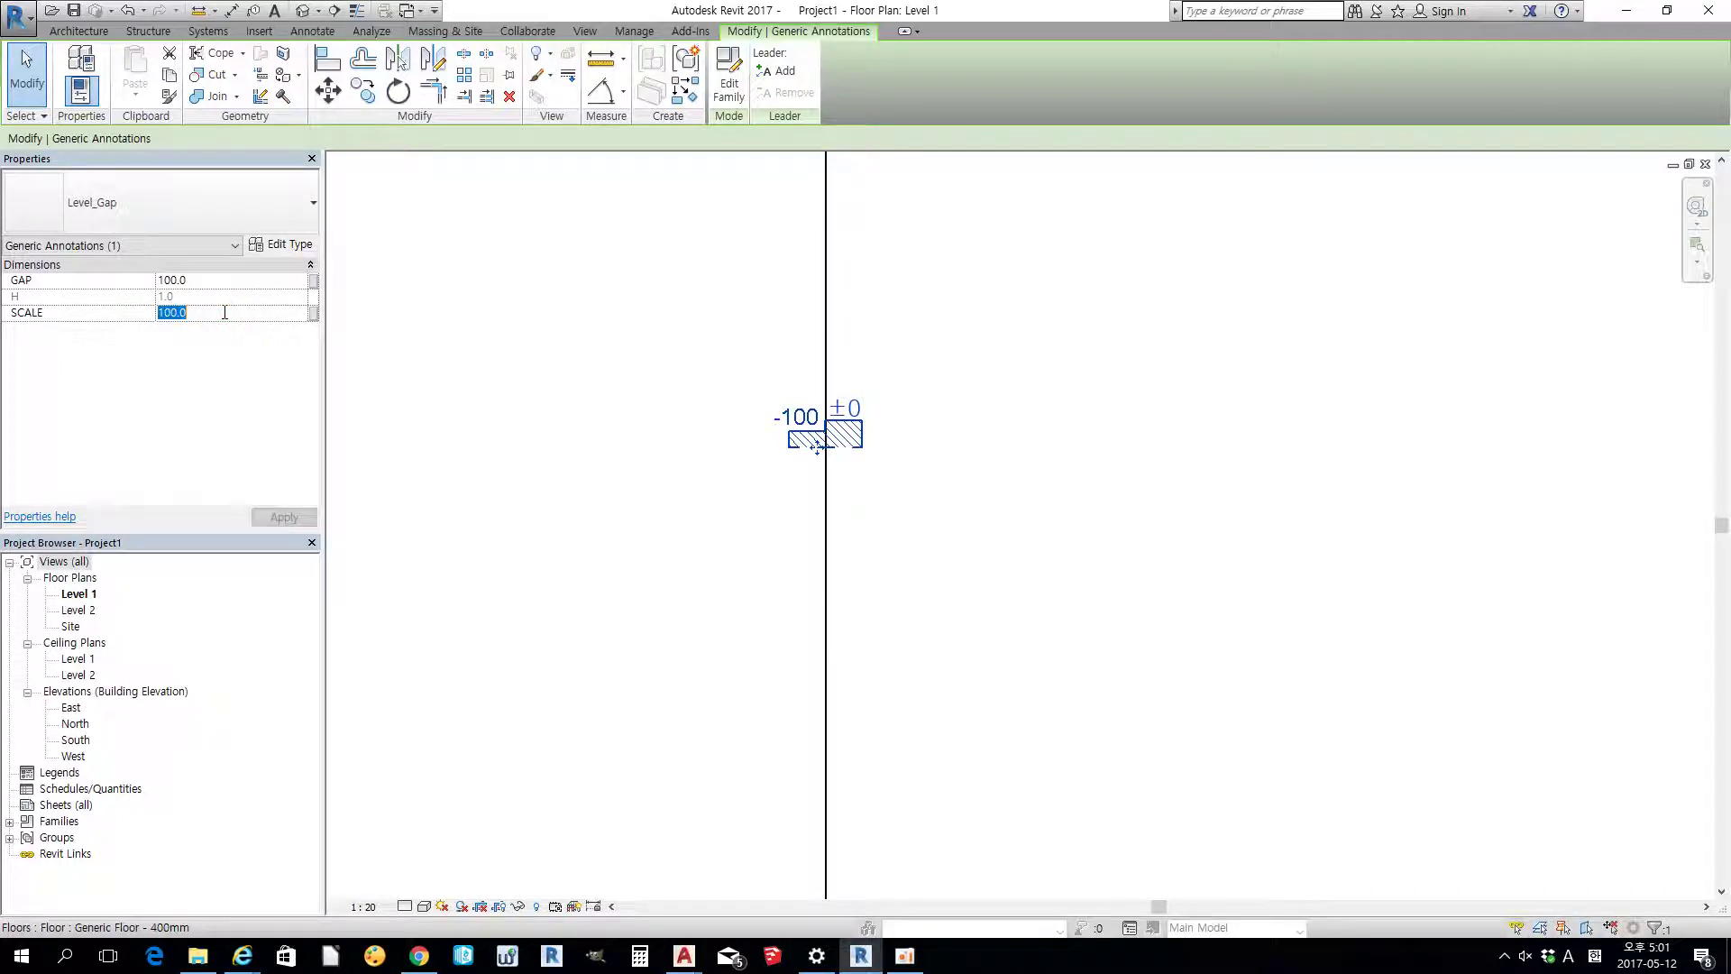
pyautogui.write('20')
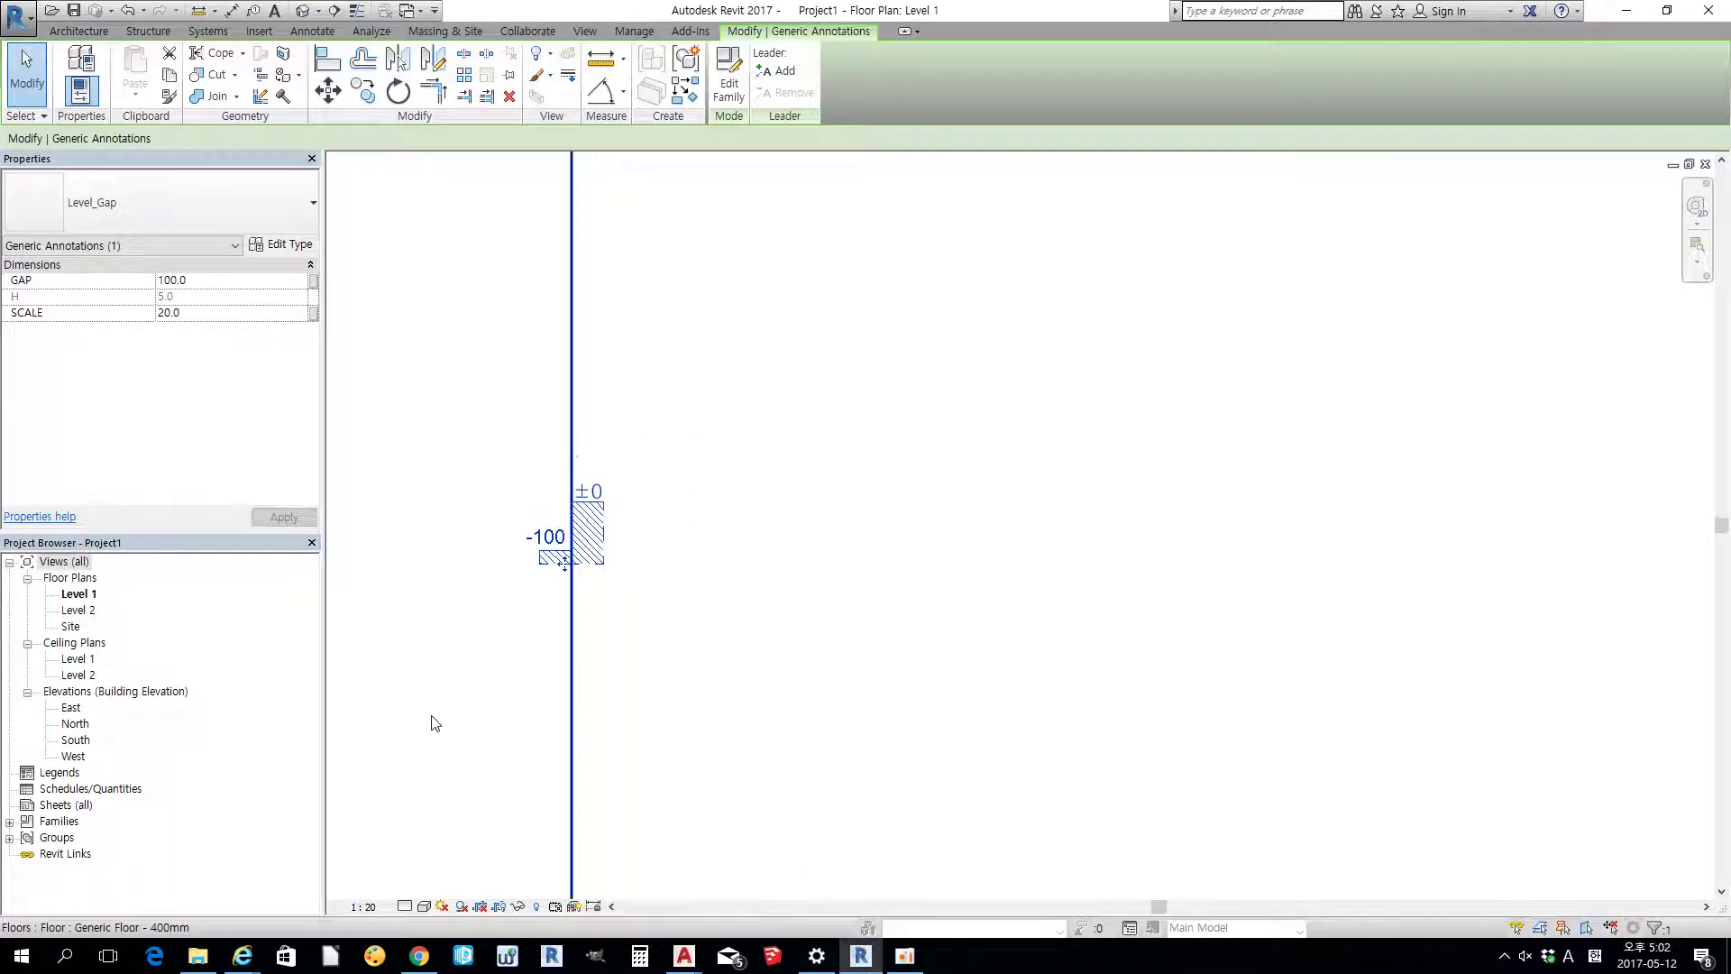
pyautogui.moveTo(432, 721); pyautogui.dragTo(569, 656, button='middle')
pyautogui.click(582, 663)
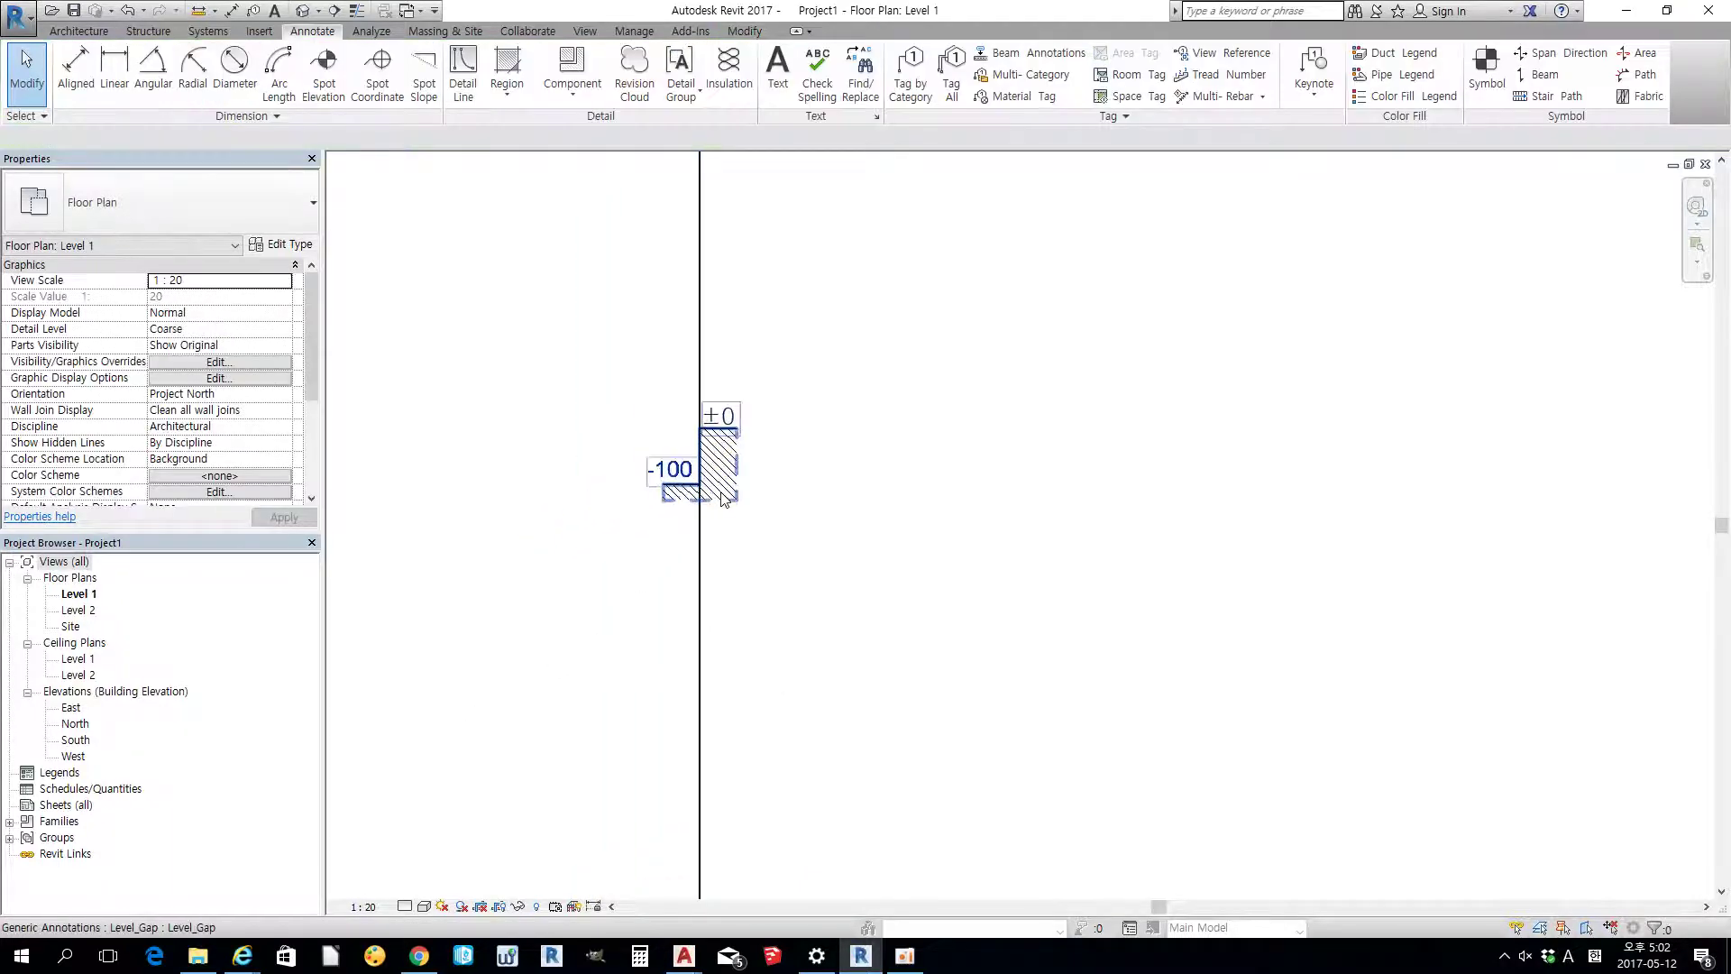
# - Add an aligned check dimension measuring the step height between the two level lines
pyautogui.press('d')
pyautogui.press('i')
pyautogui.click(686, 485)
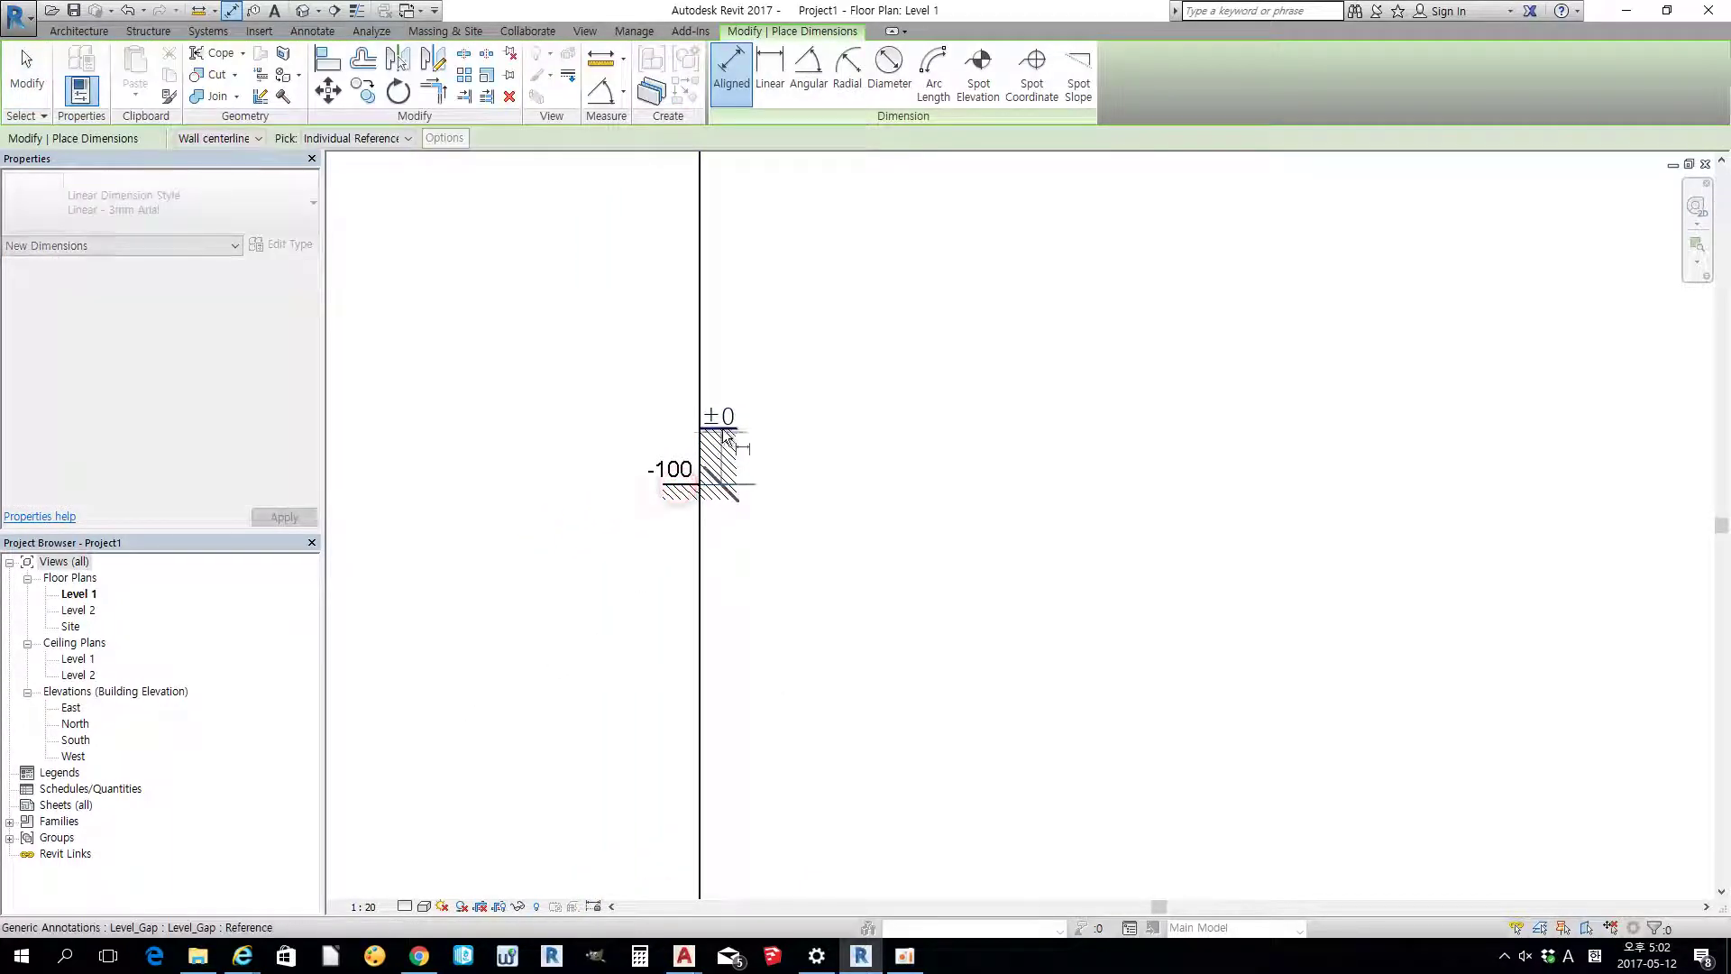
pyautogui.click(722, 429)
pyautogui.click(554, 633)
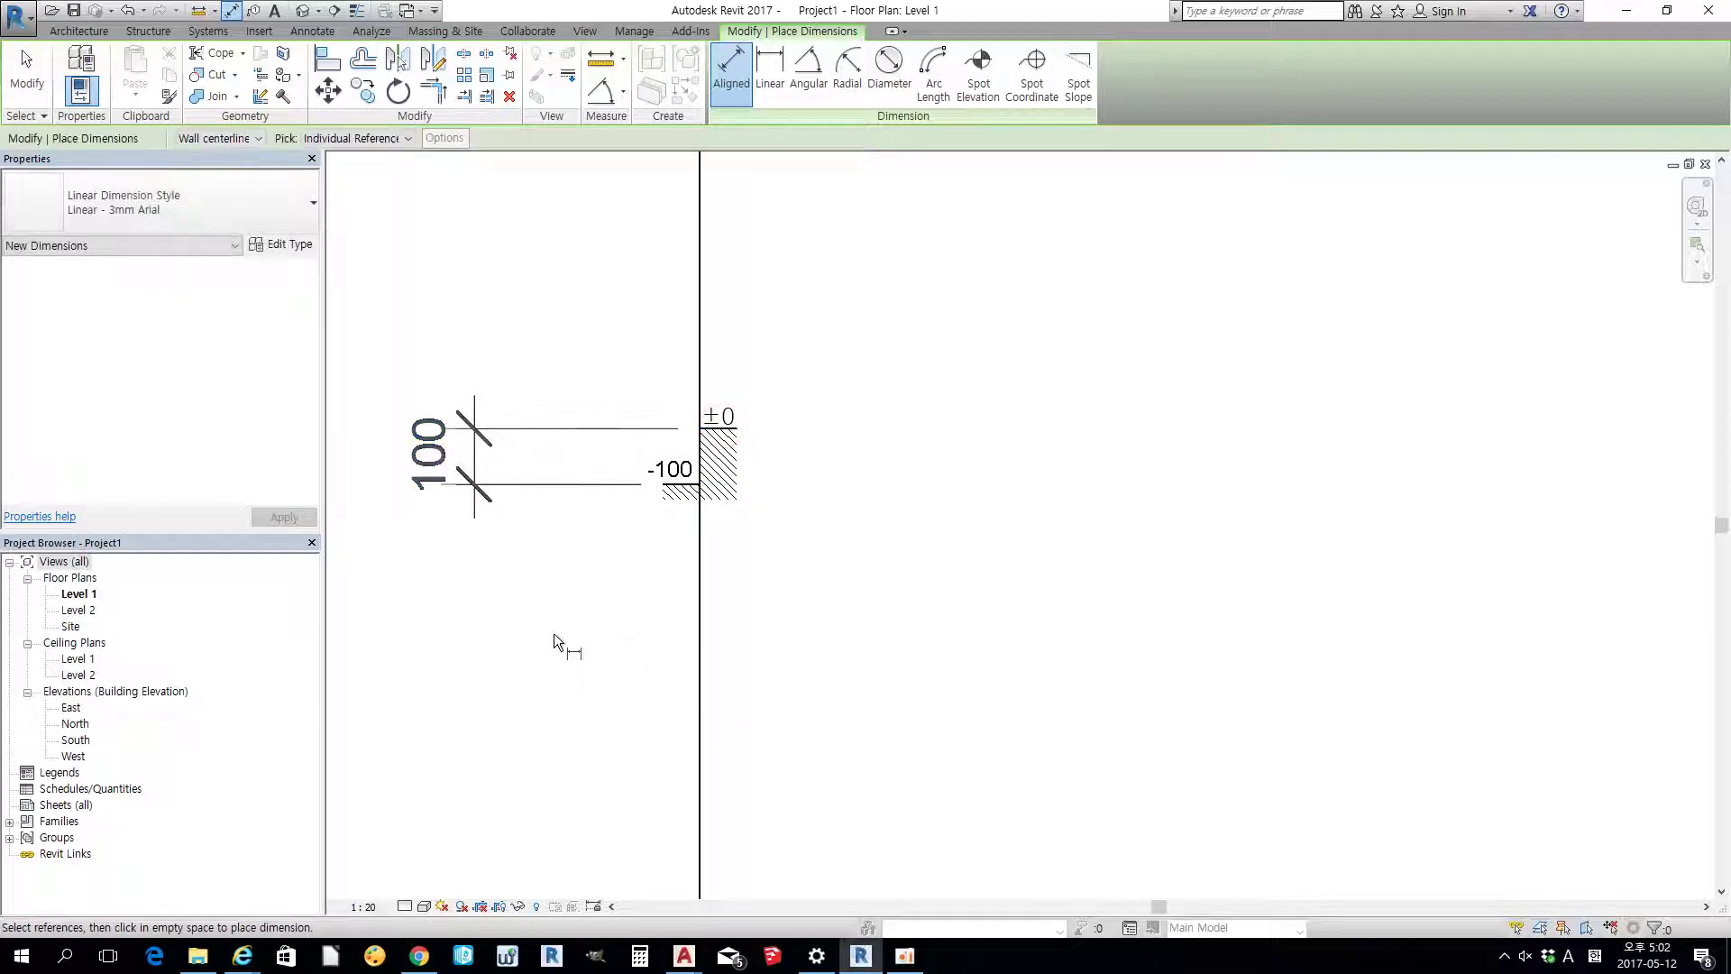
pyautogui.press('Escape')
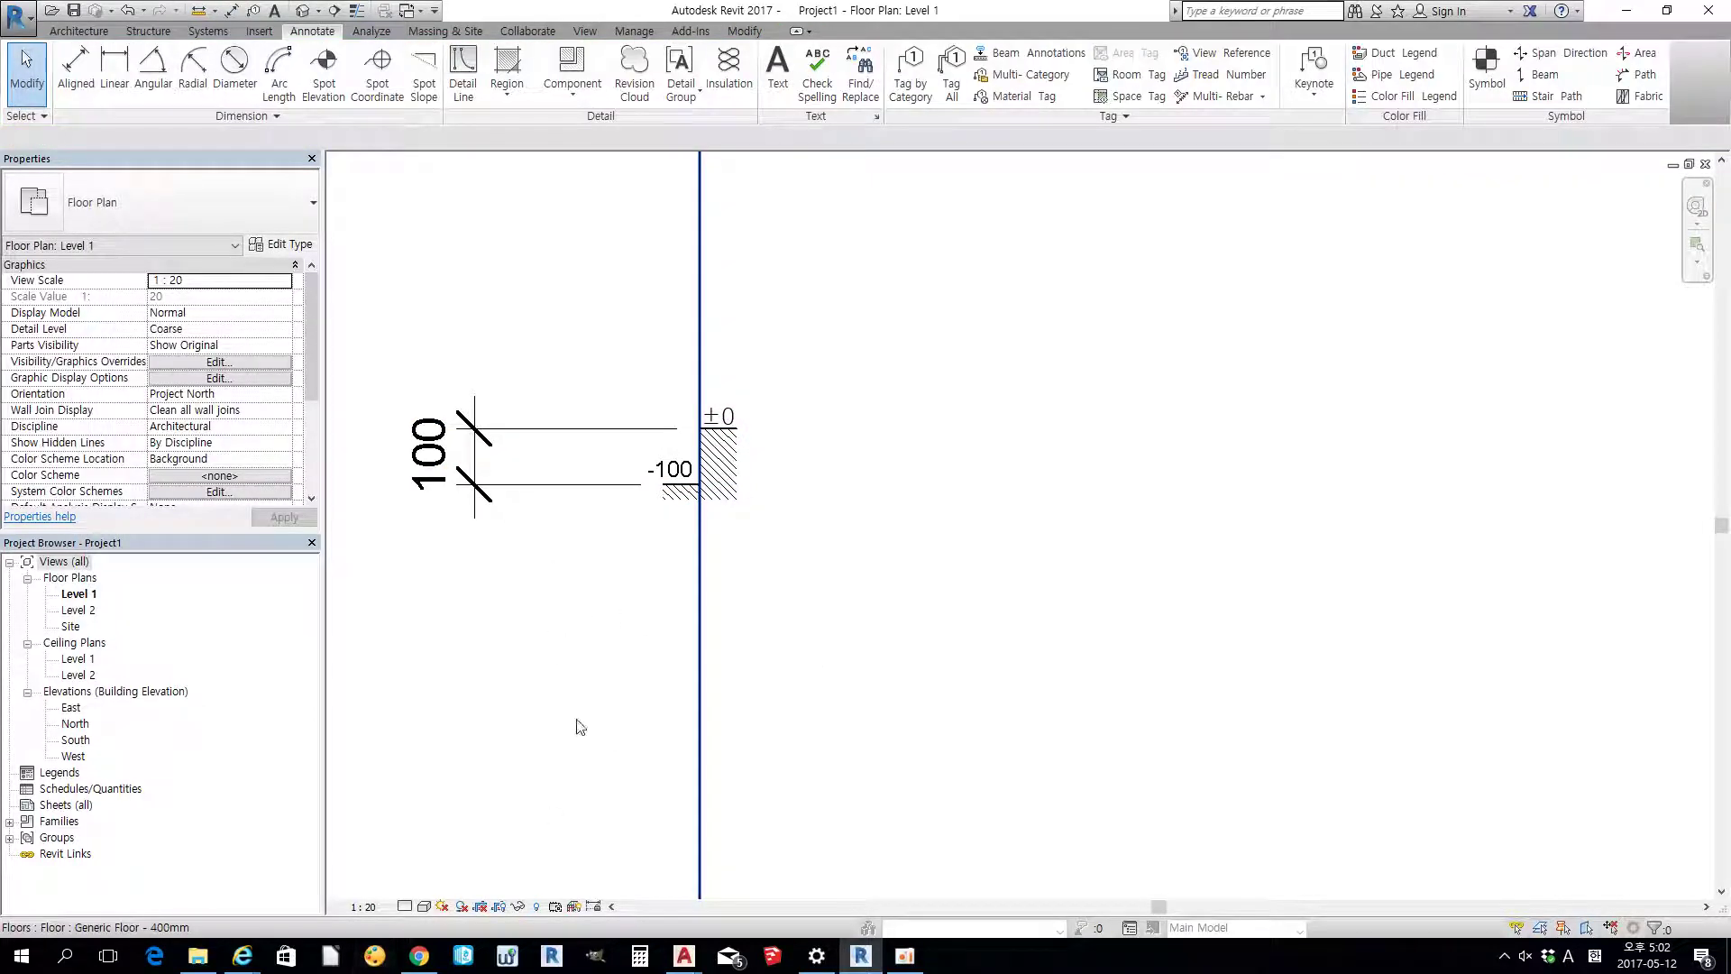
pyautogui.moveTo(579, 716); pyautogui.dragTo(639, 820)
pyautogui.click(589, 658)
pyautogui.moveTo(590, 658); pyautogui.dragTo(682, 736, button='middle')
pyautogui.press('Escape')
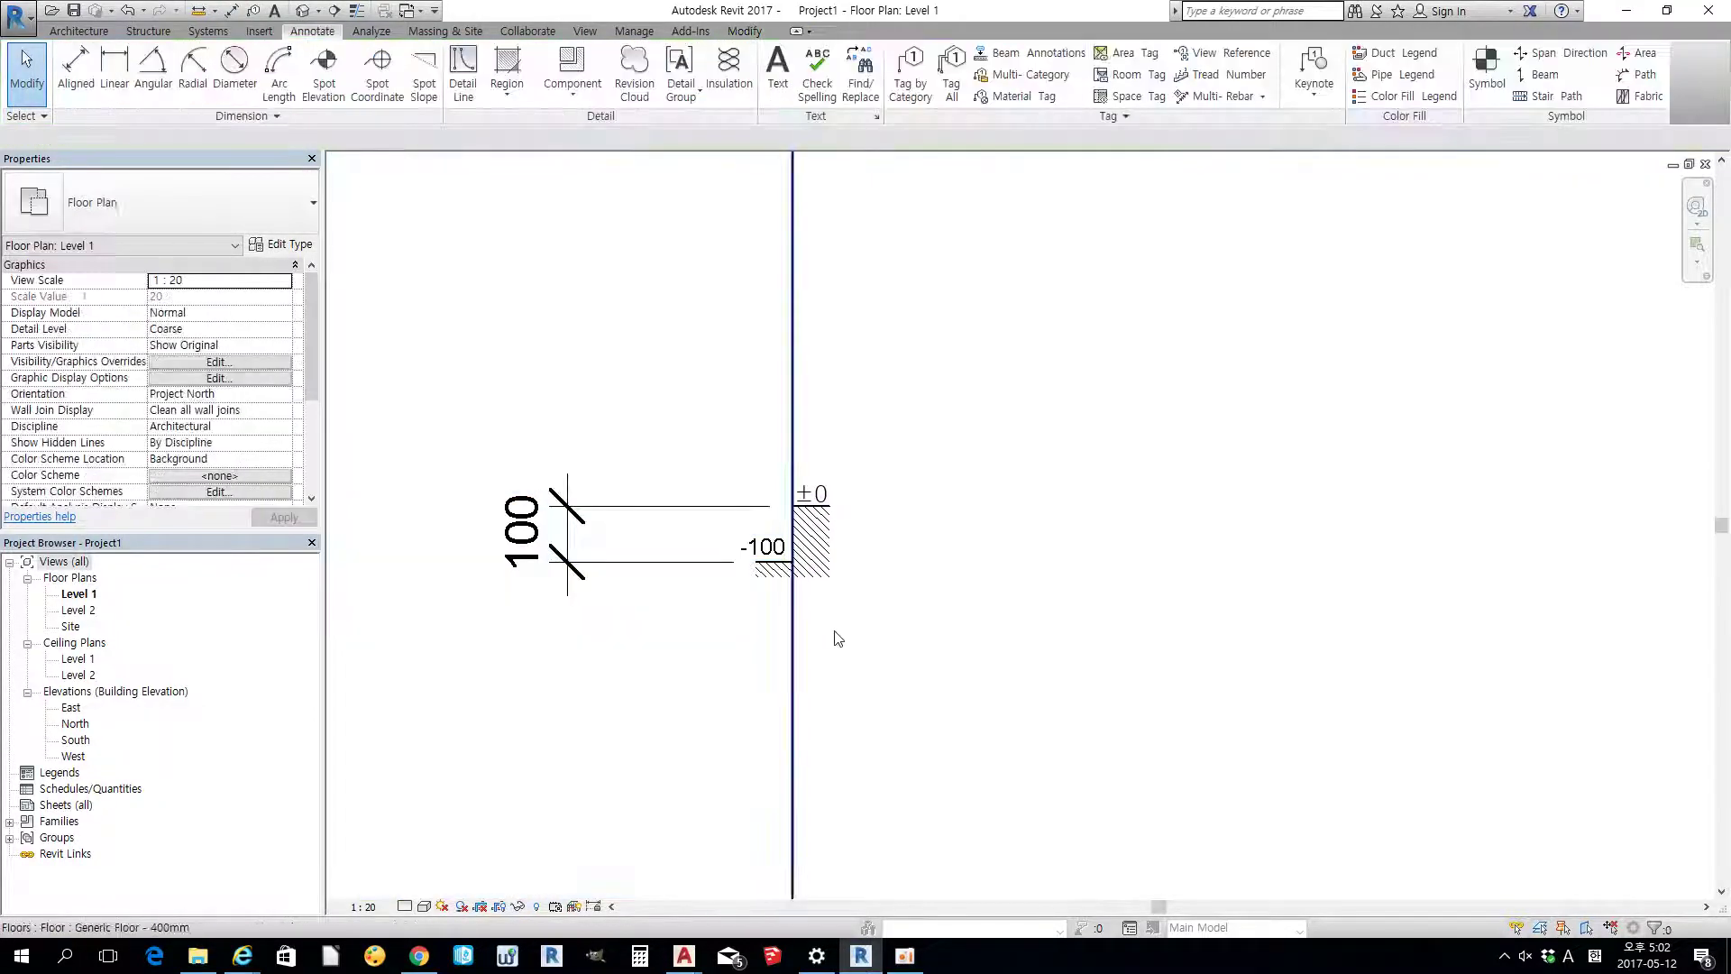
# - Set the plan view scale to 1:100 and the Level_Gap SCALE to 100
pyautogui.click(365, 907)
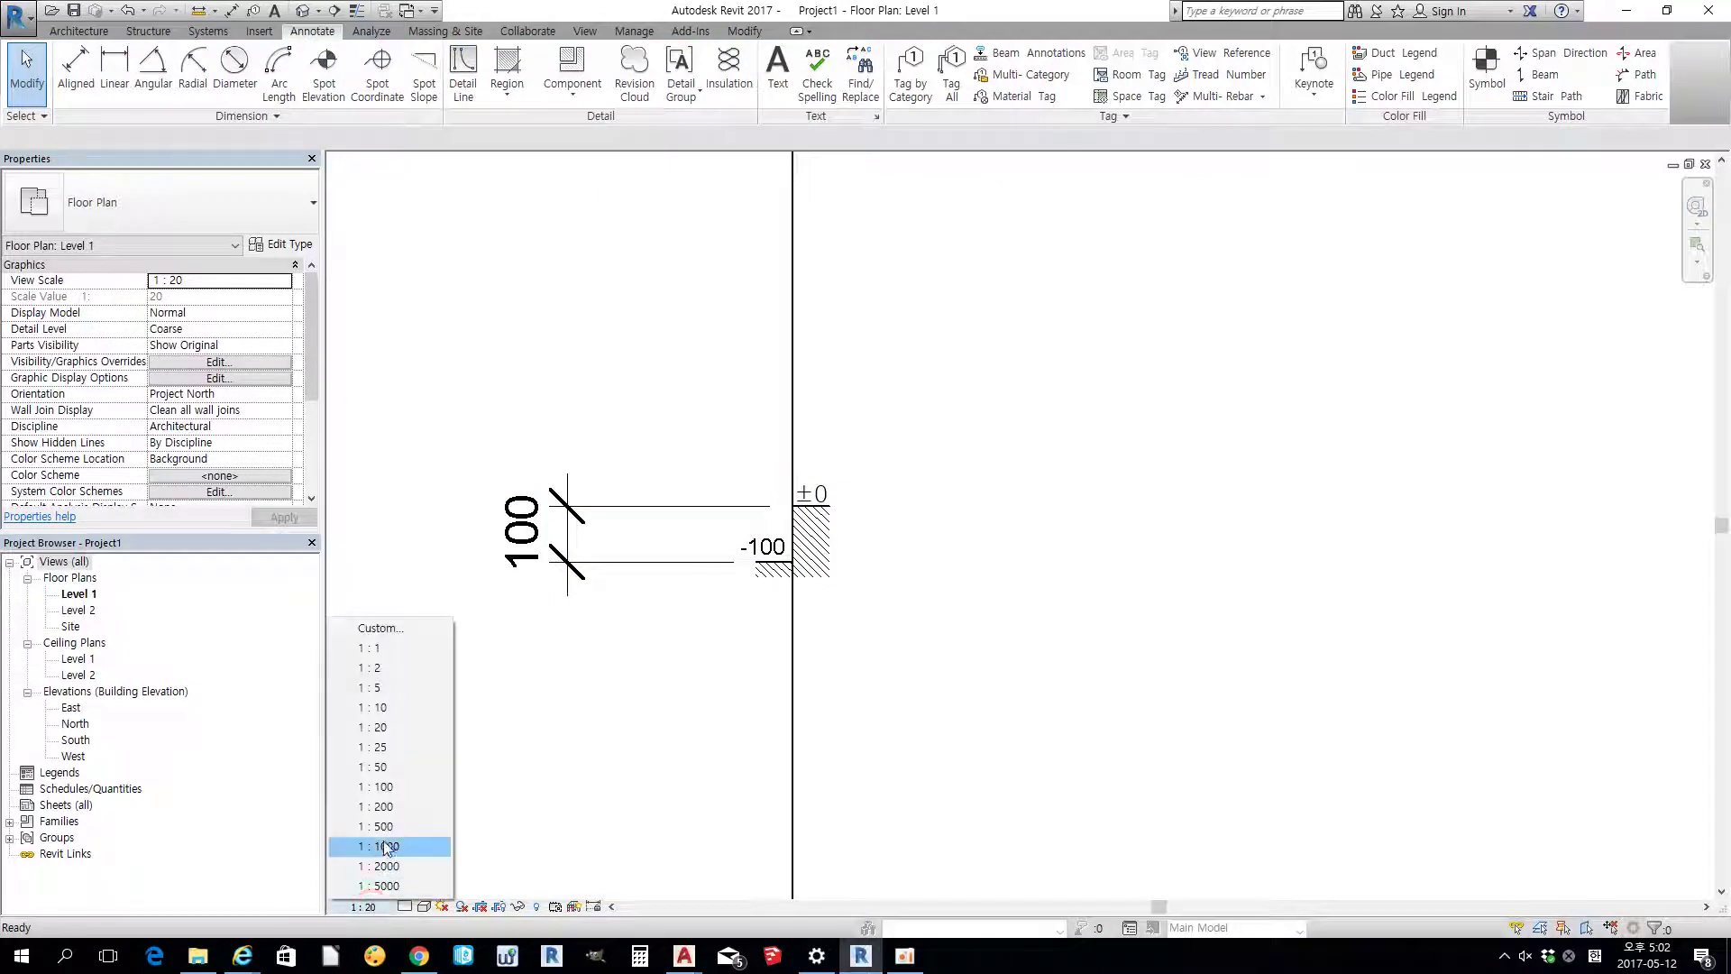
pyautogui.click(388, 780)
pyautogui.scroll(-3, 541, 793)
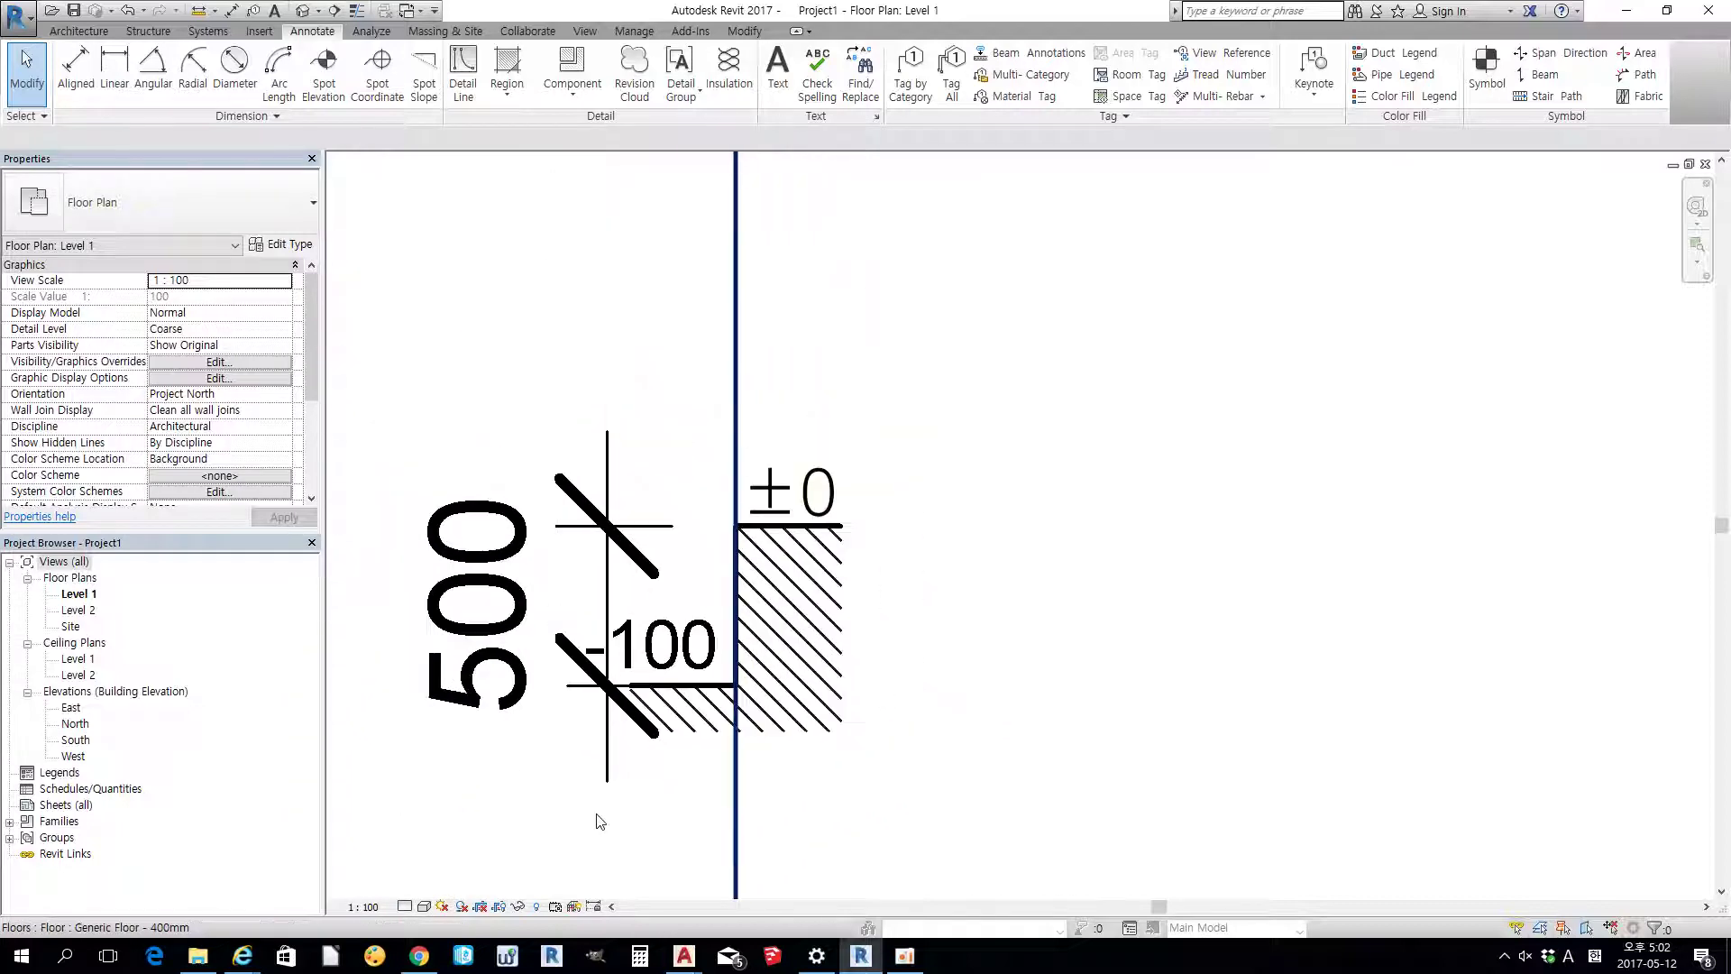
pyautogui.moveTo(600, 820); pyautogui.dragTo(672, 727, button='middle')
pyautogui.click(876, 593)
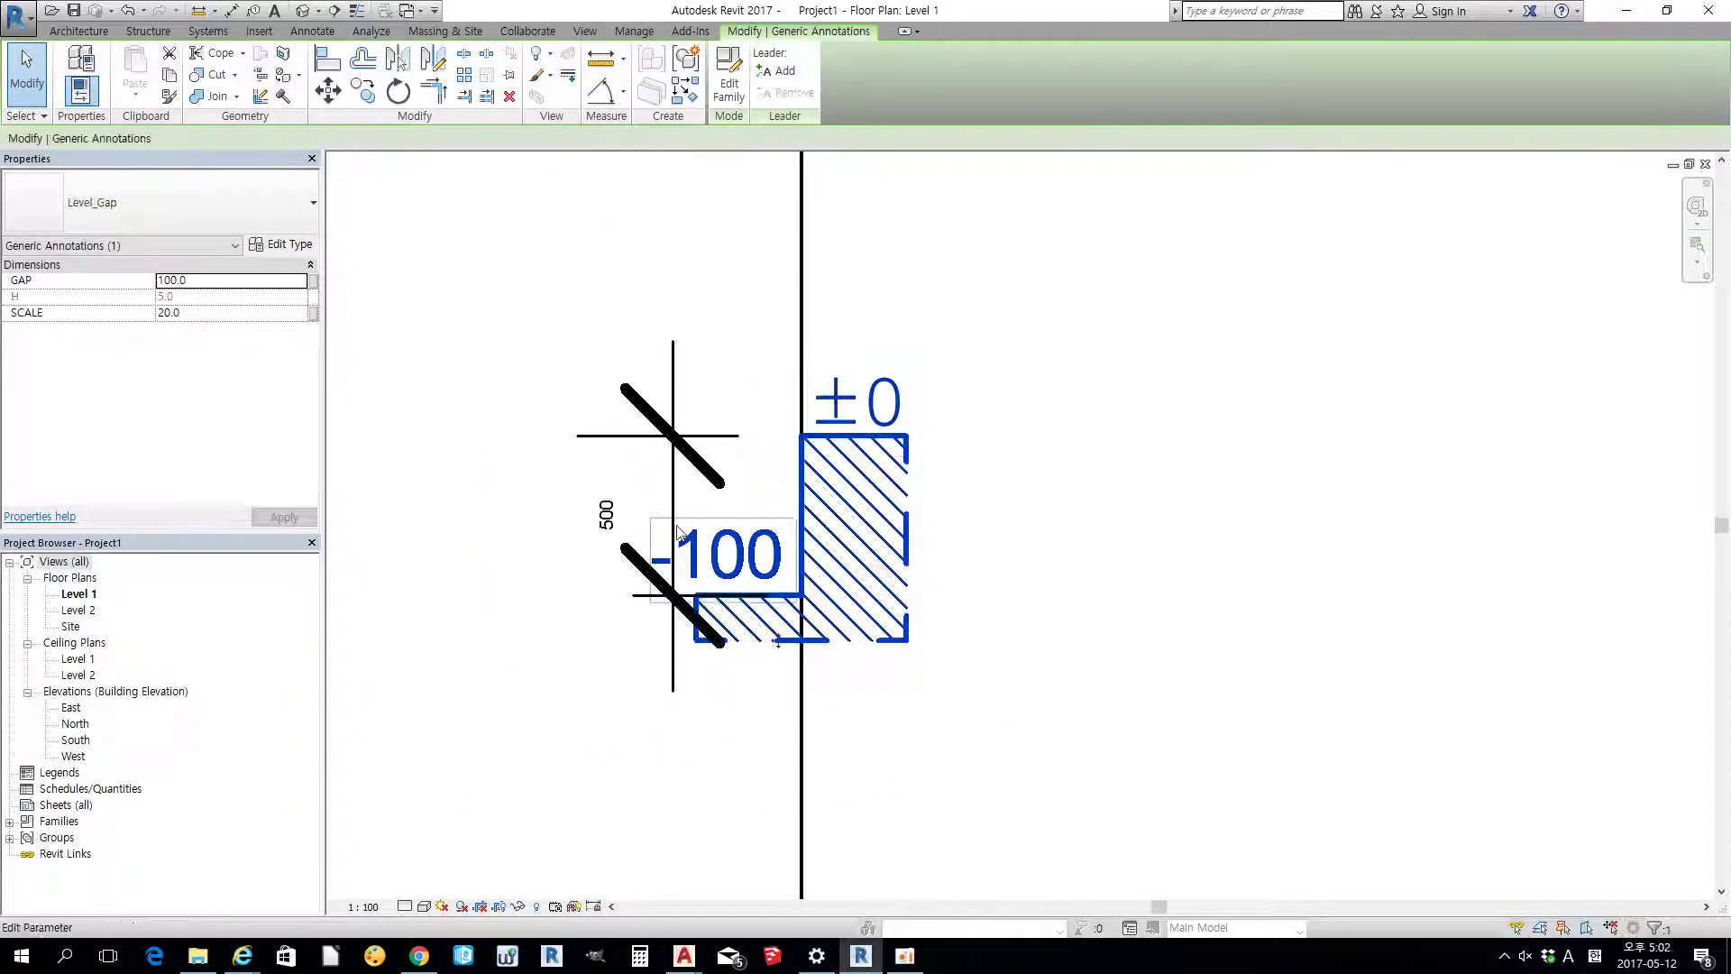
pyautogui.click(198, 310)
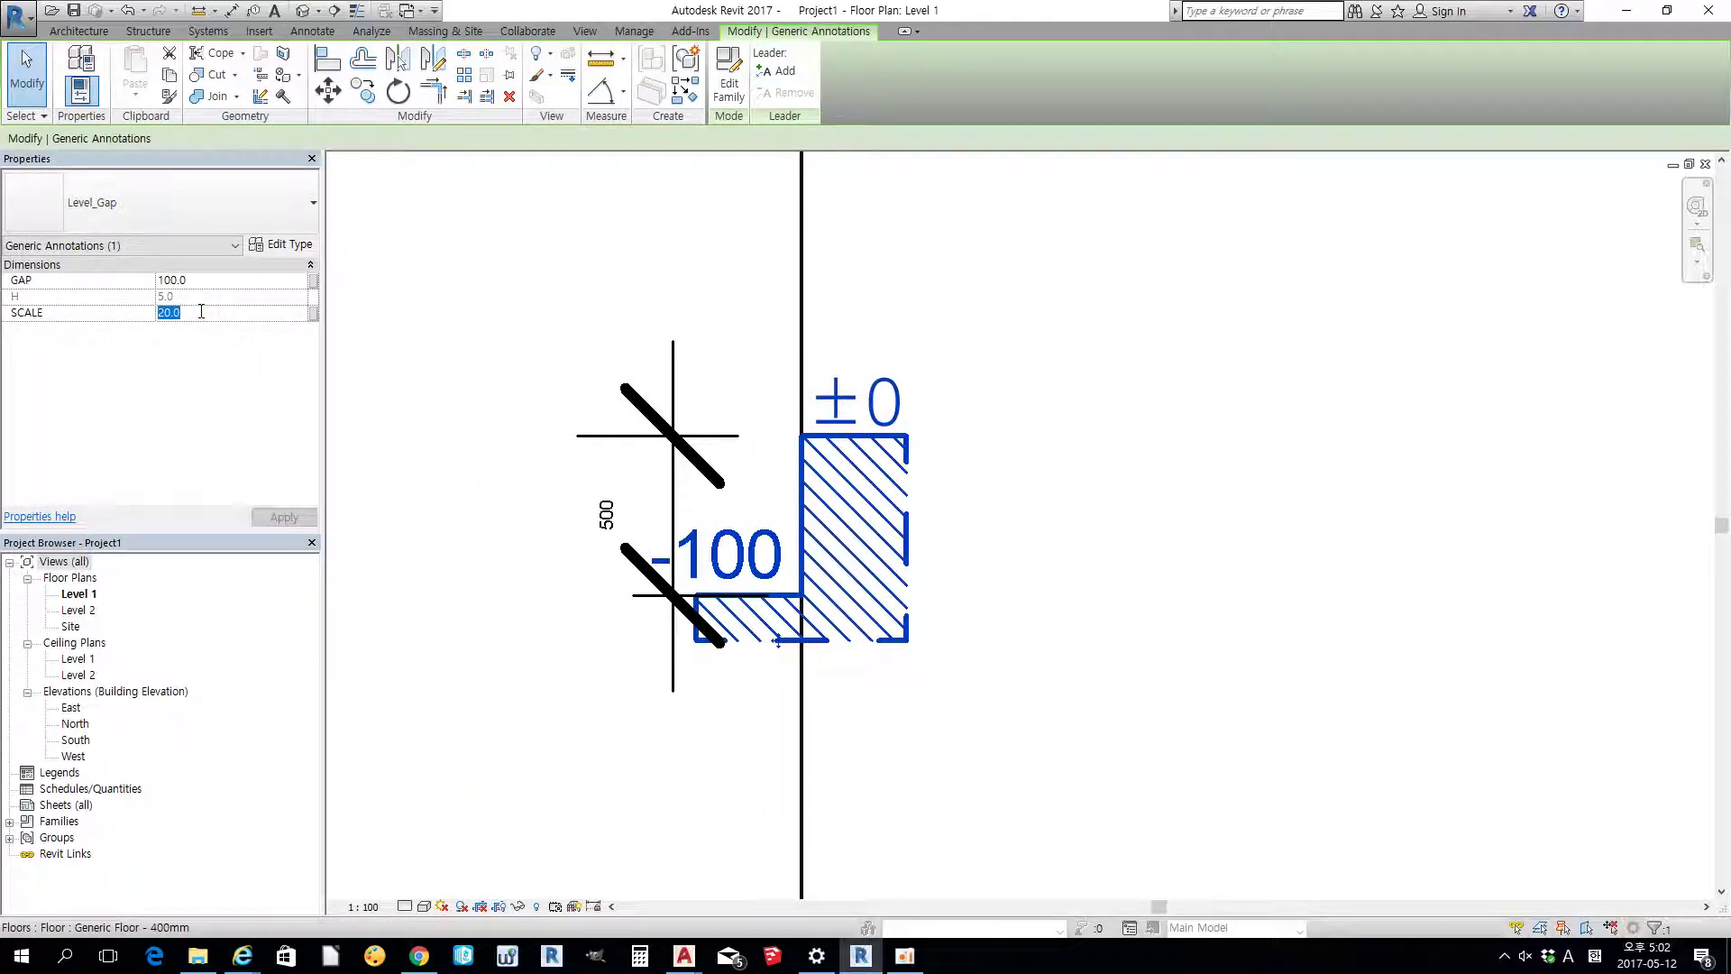
pyautogui.write('10')
pyautogui.press('Return')
# - Delete the vertical check dimension
pyautogui.click(456, 514)
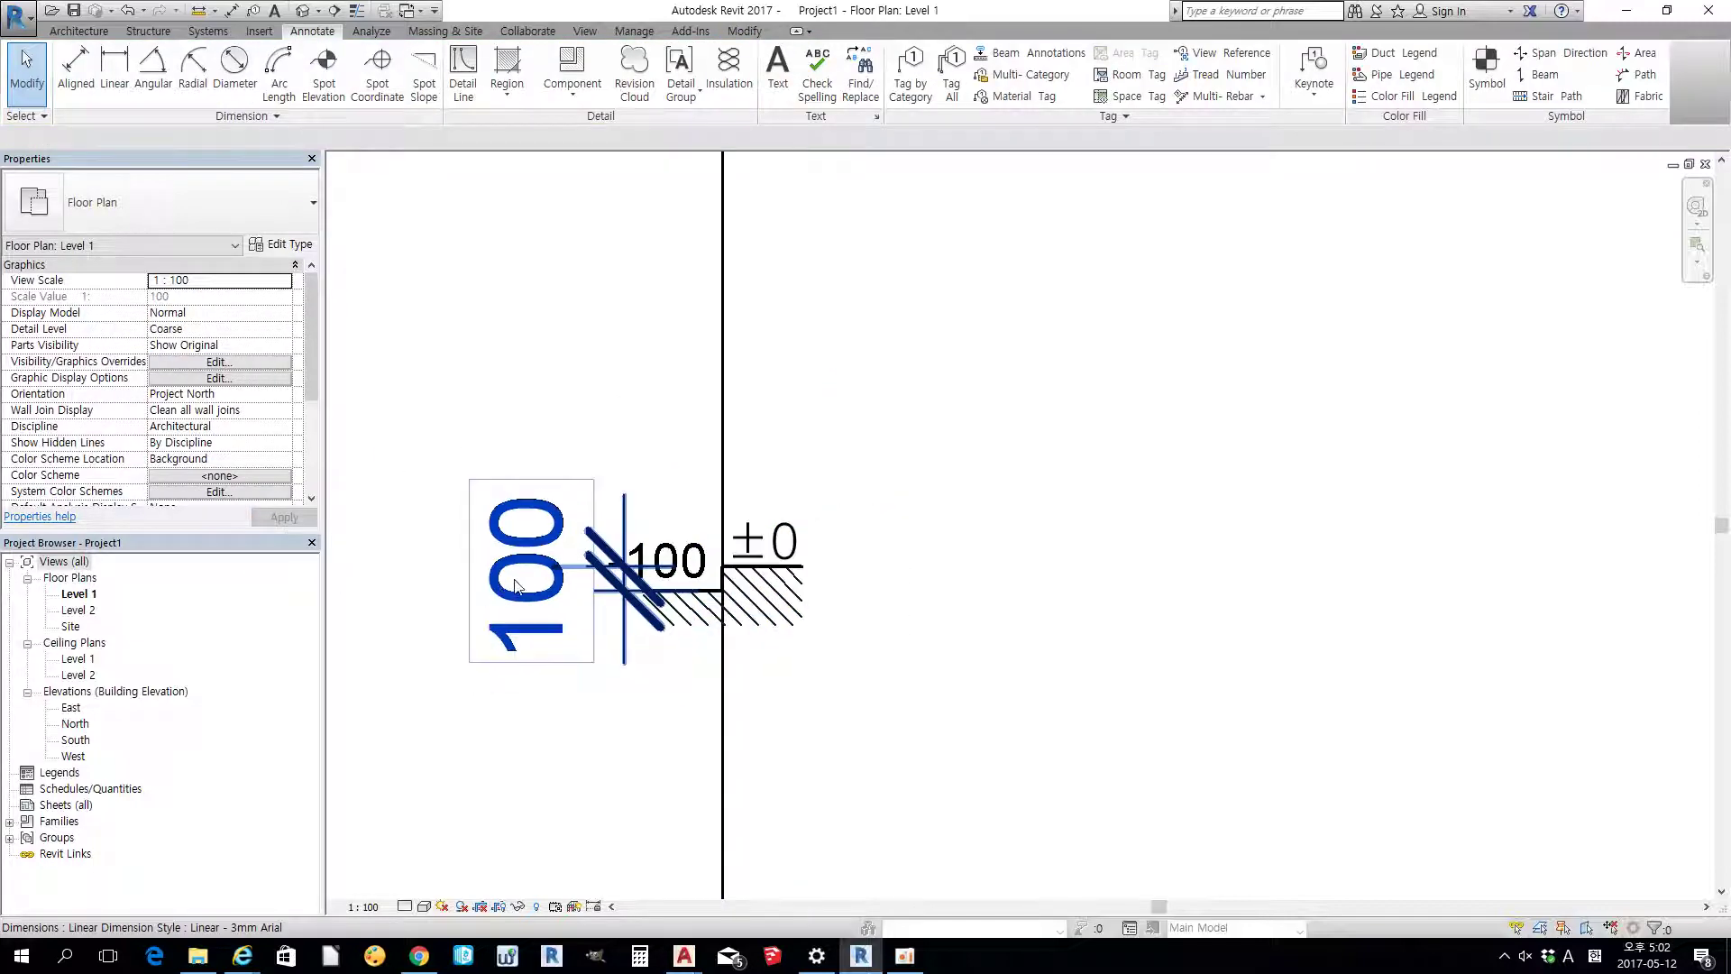
pyautogui.click(517, 586)
pyautogui.press('Delete')
pyautogui.scroll(-2, 517, 586)
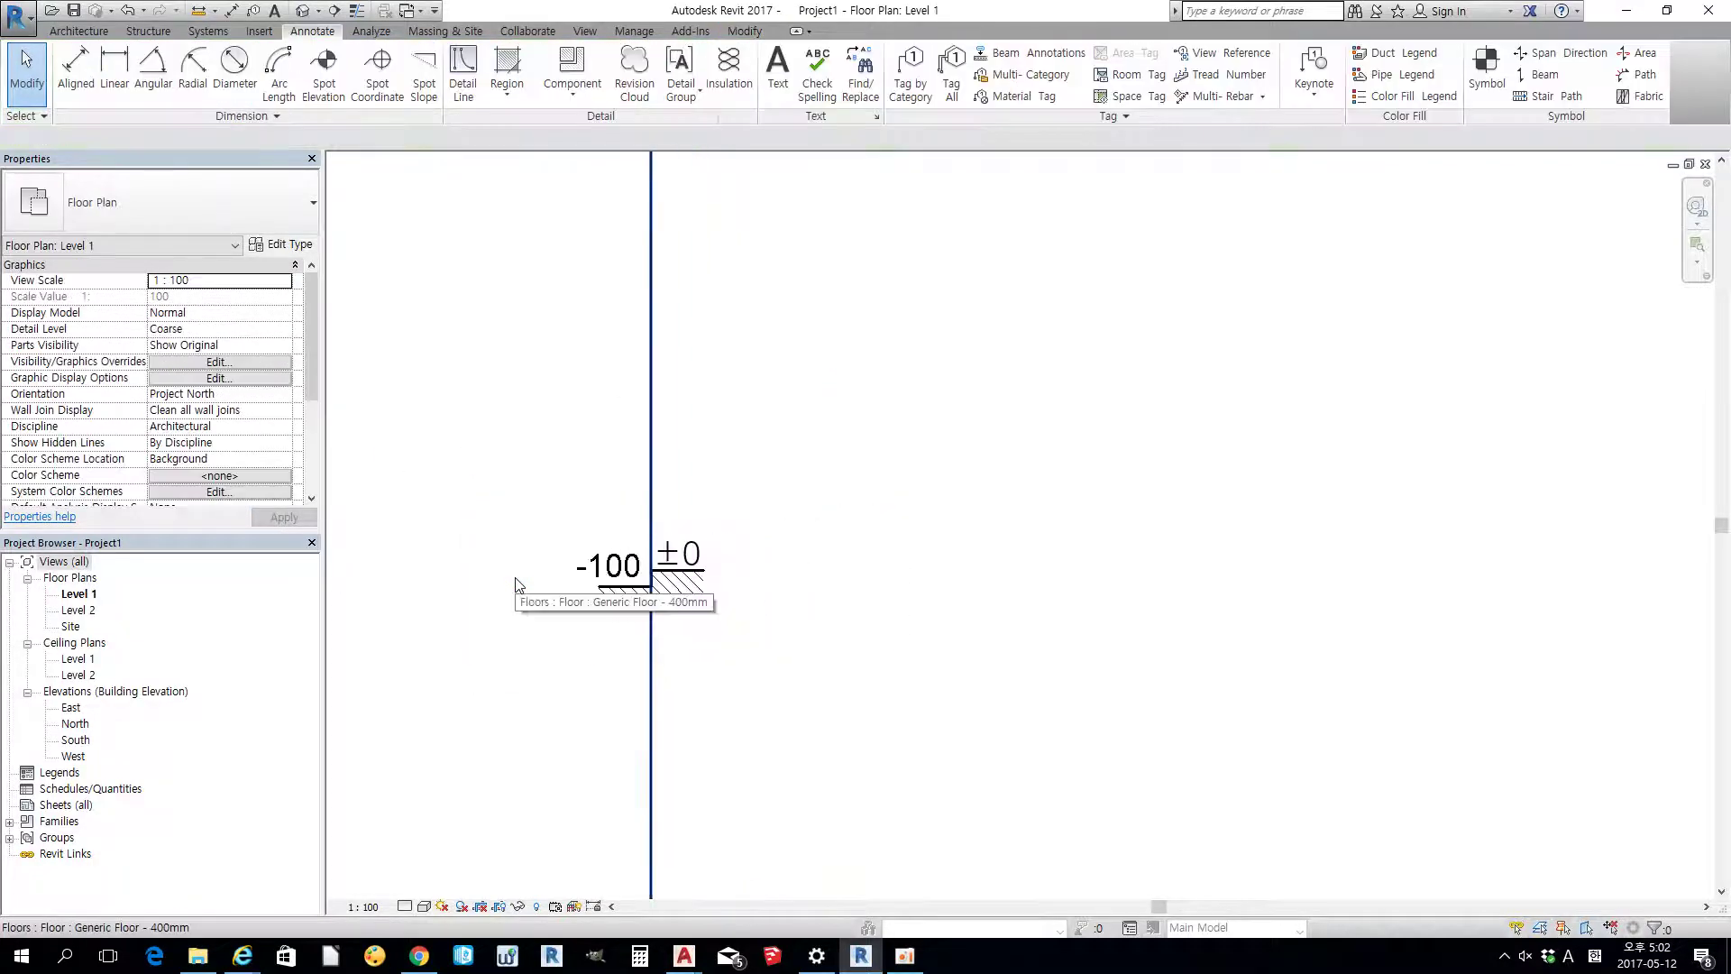
pyautogui.moveTo(517, 586); pyautogui.dragTo(690, 552, button='middle')
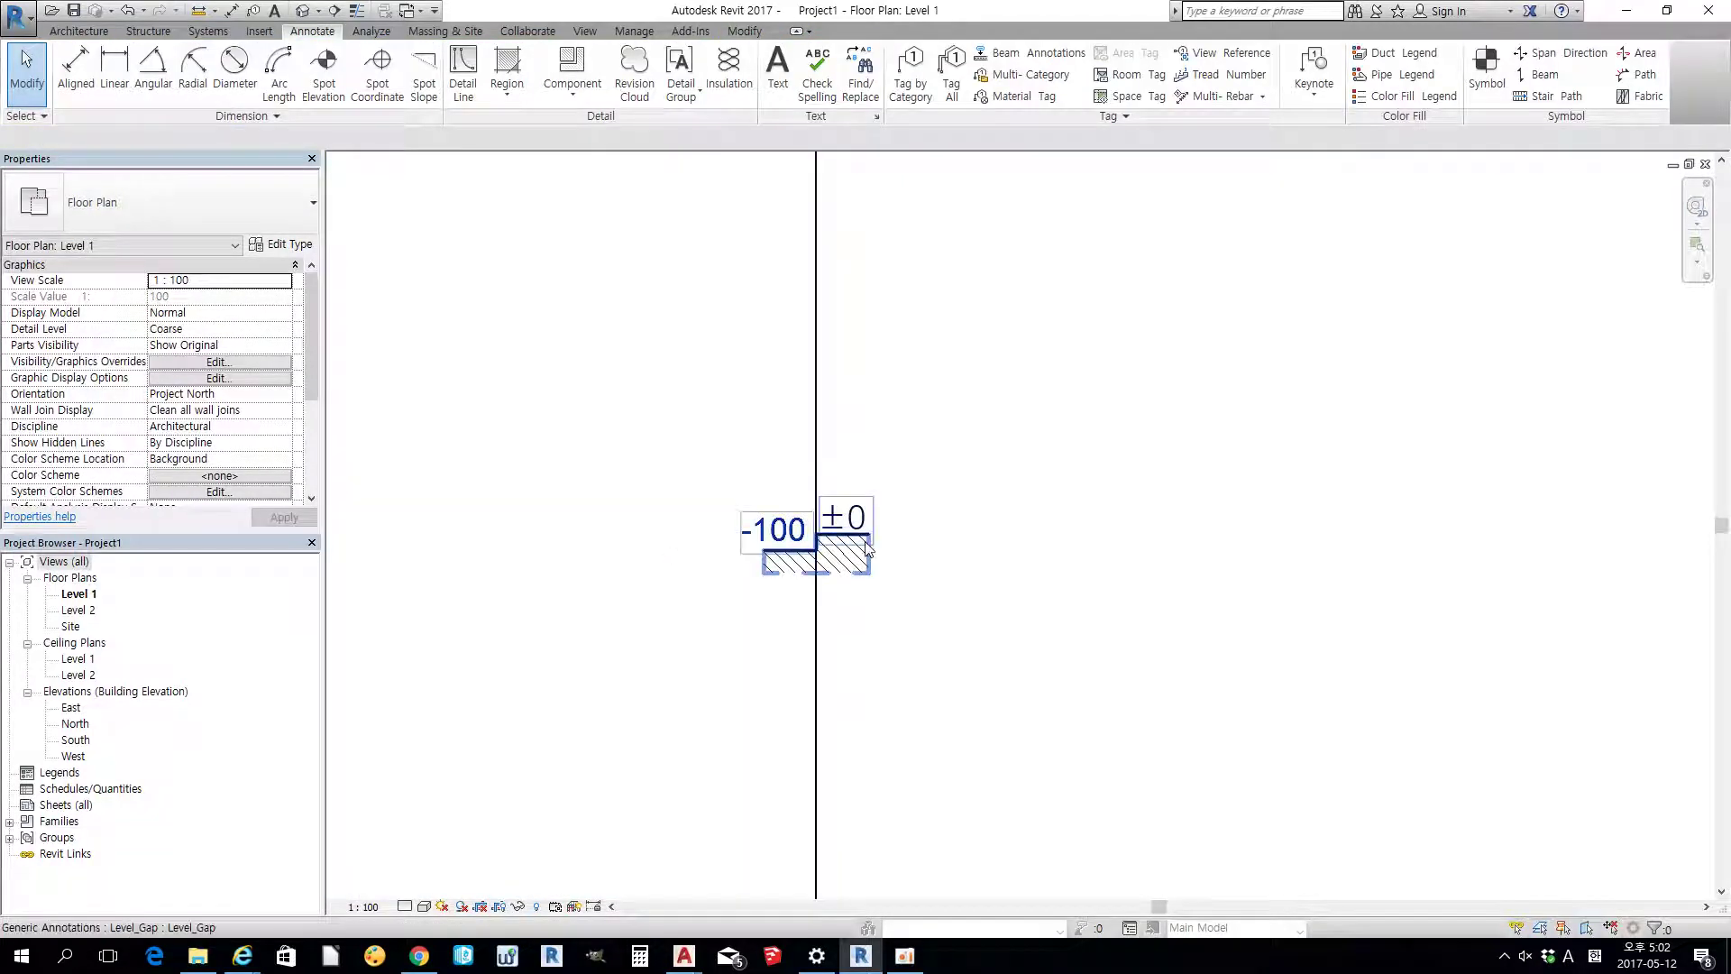
# - Open the Level_Gap family in the Family Editor and show it with Thin Lines
pyautogui.click(866, 547)
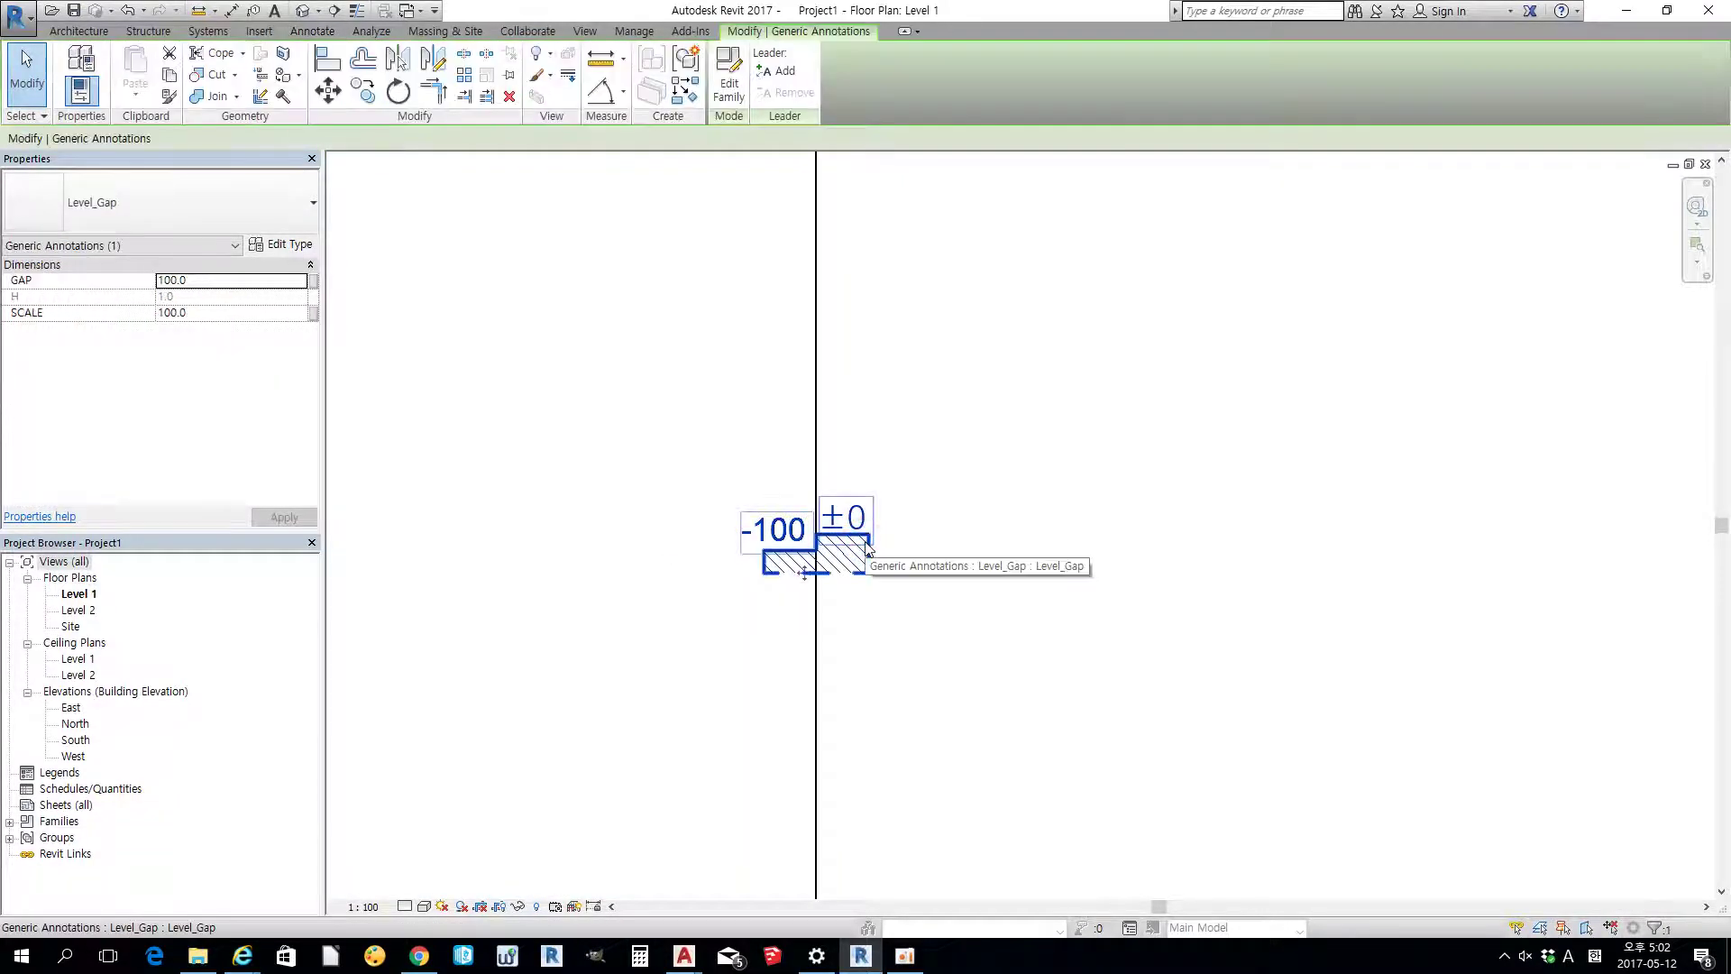
pyautogui.click(732, 88)
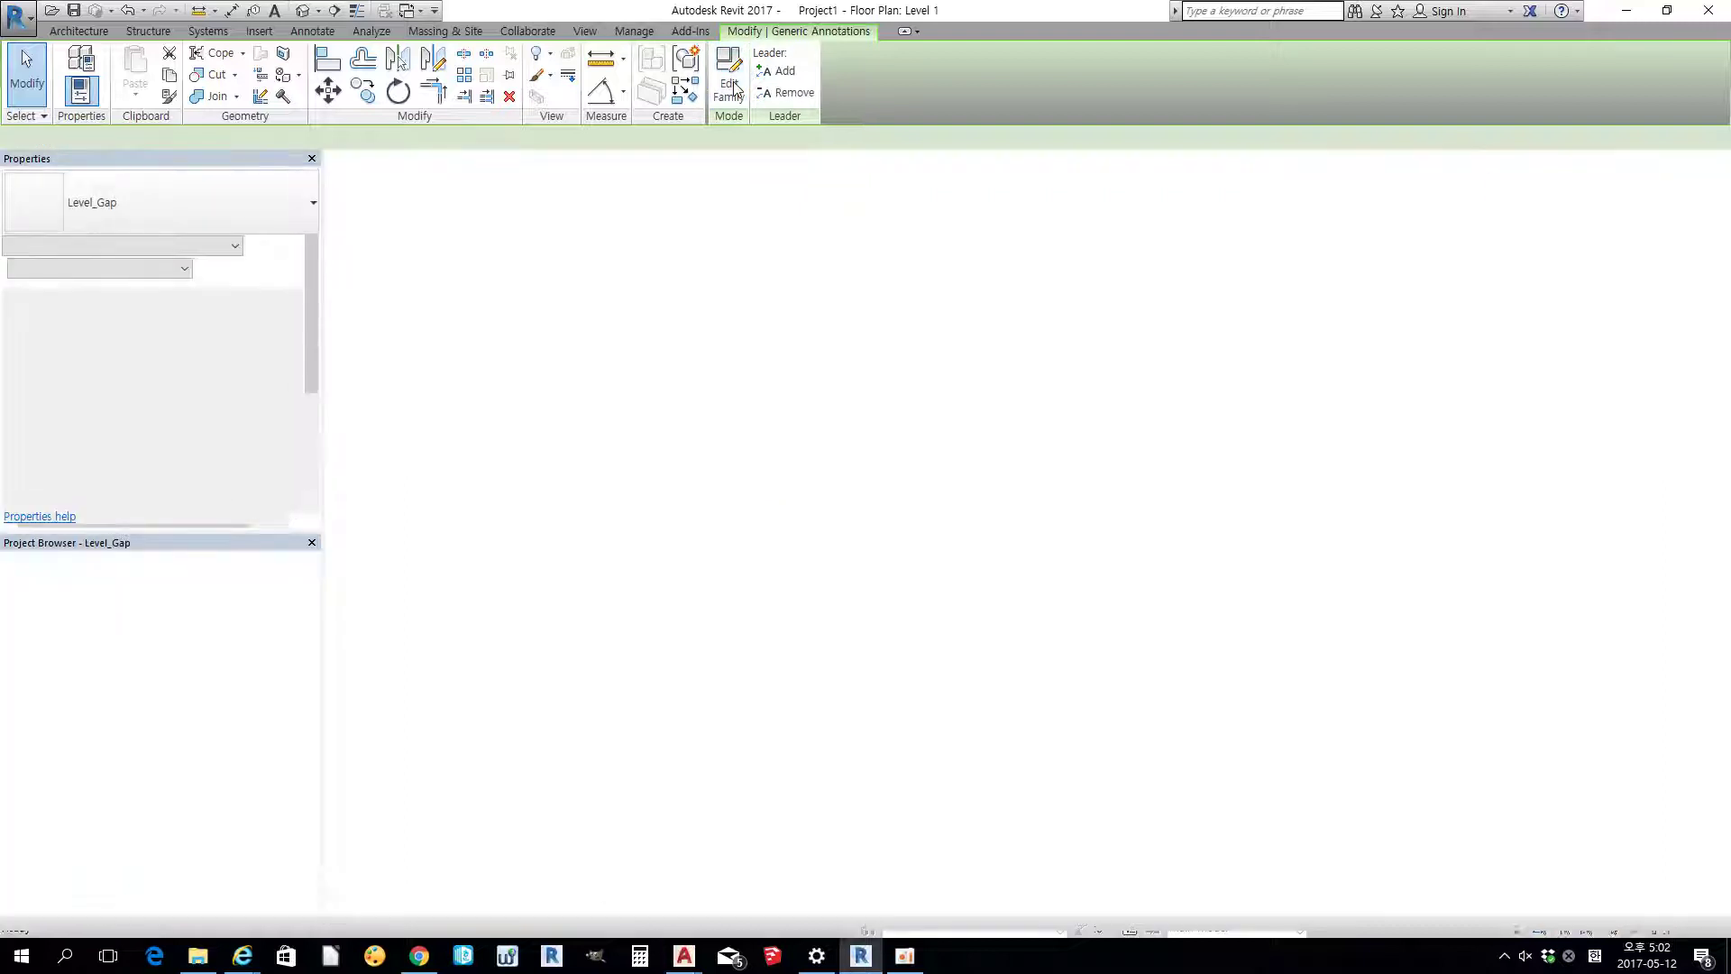
pyautogui.scroll(2, 992, 548)
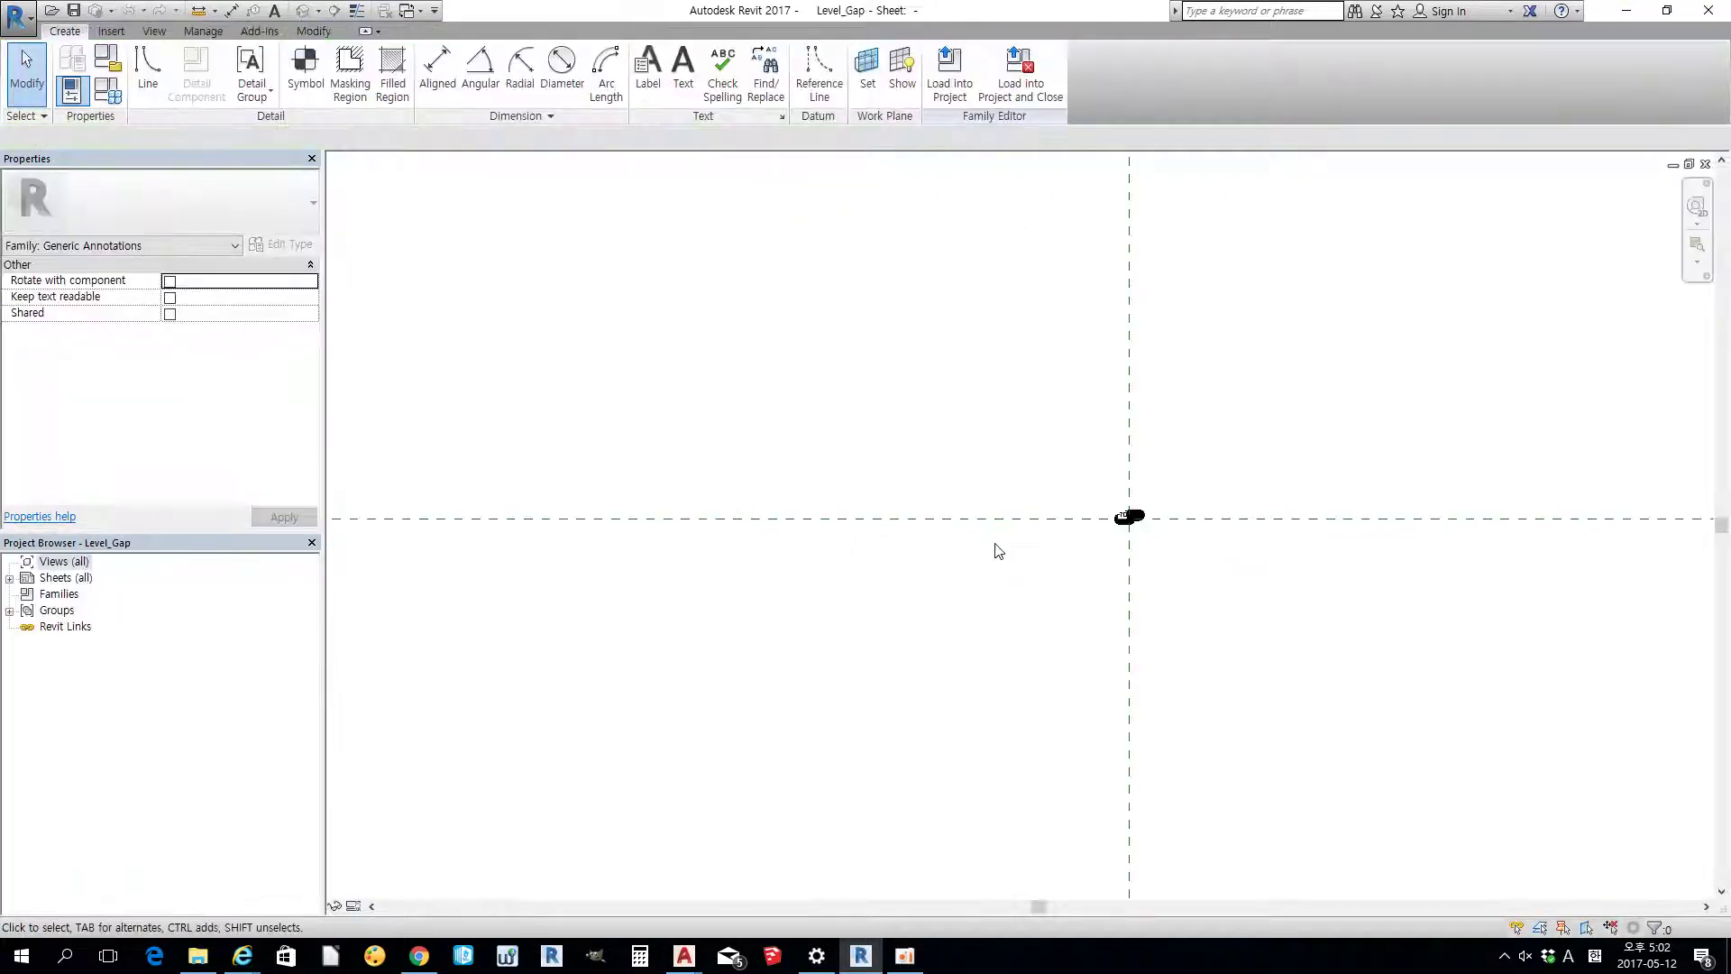
pyautogui.scroll(3, 998, 550)
pyautogui.moveTo(998, 551); pyautogui.dragTo(381, 615, button='middle')
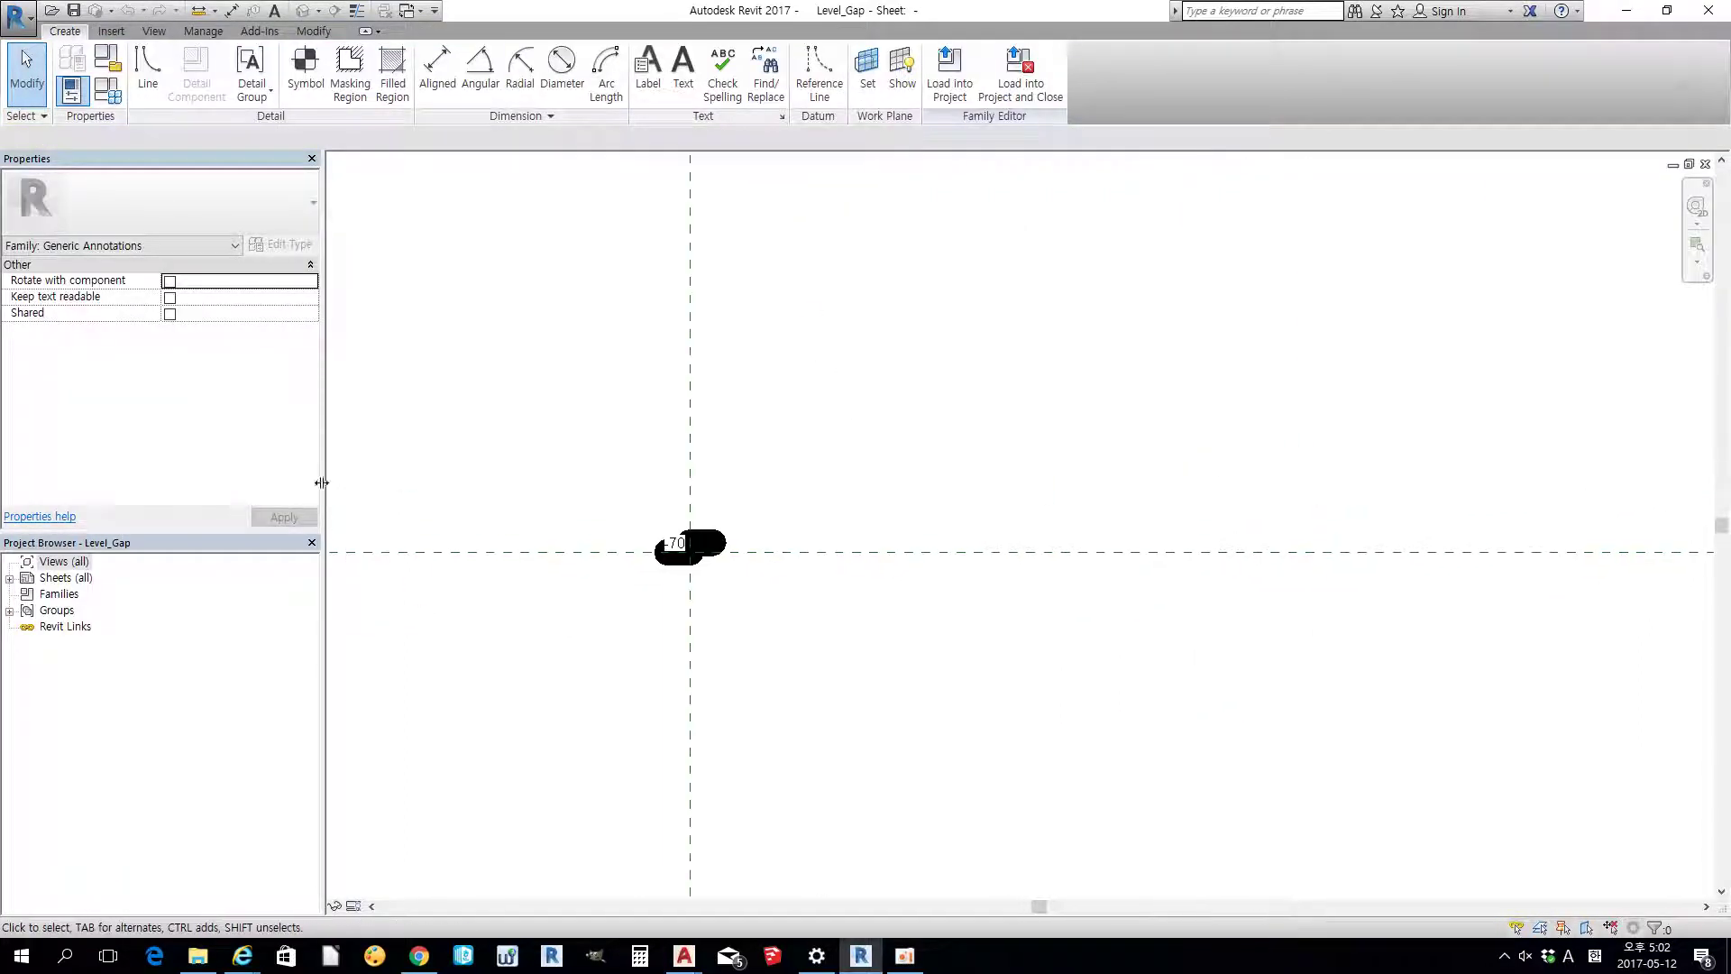
pyautogui.click(358, 14)
pyautogui.scroll(2, 777, 588)
pyautogui.scroll(2, 704, 585)
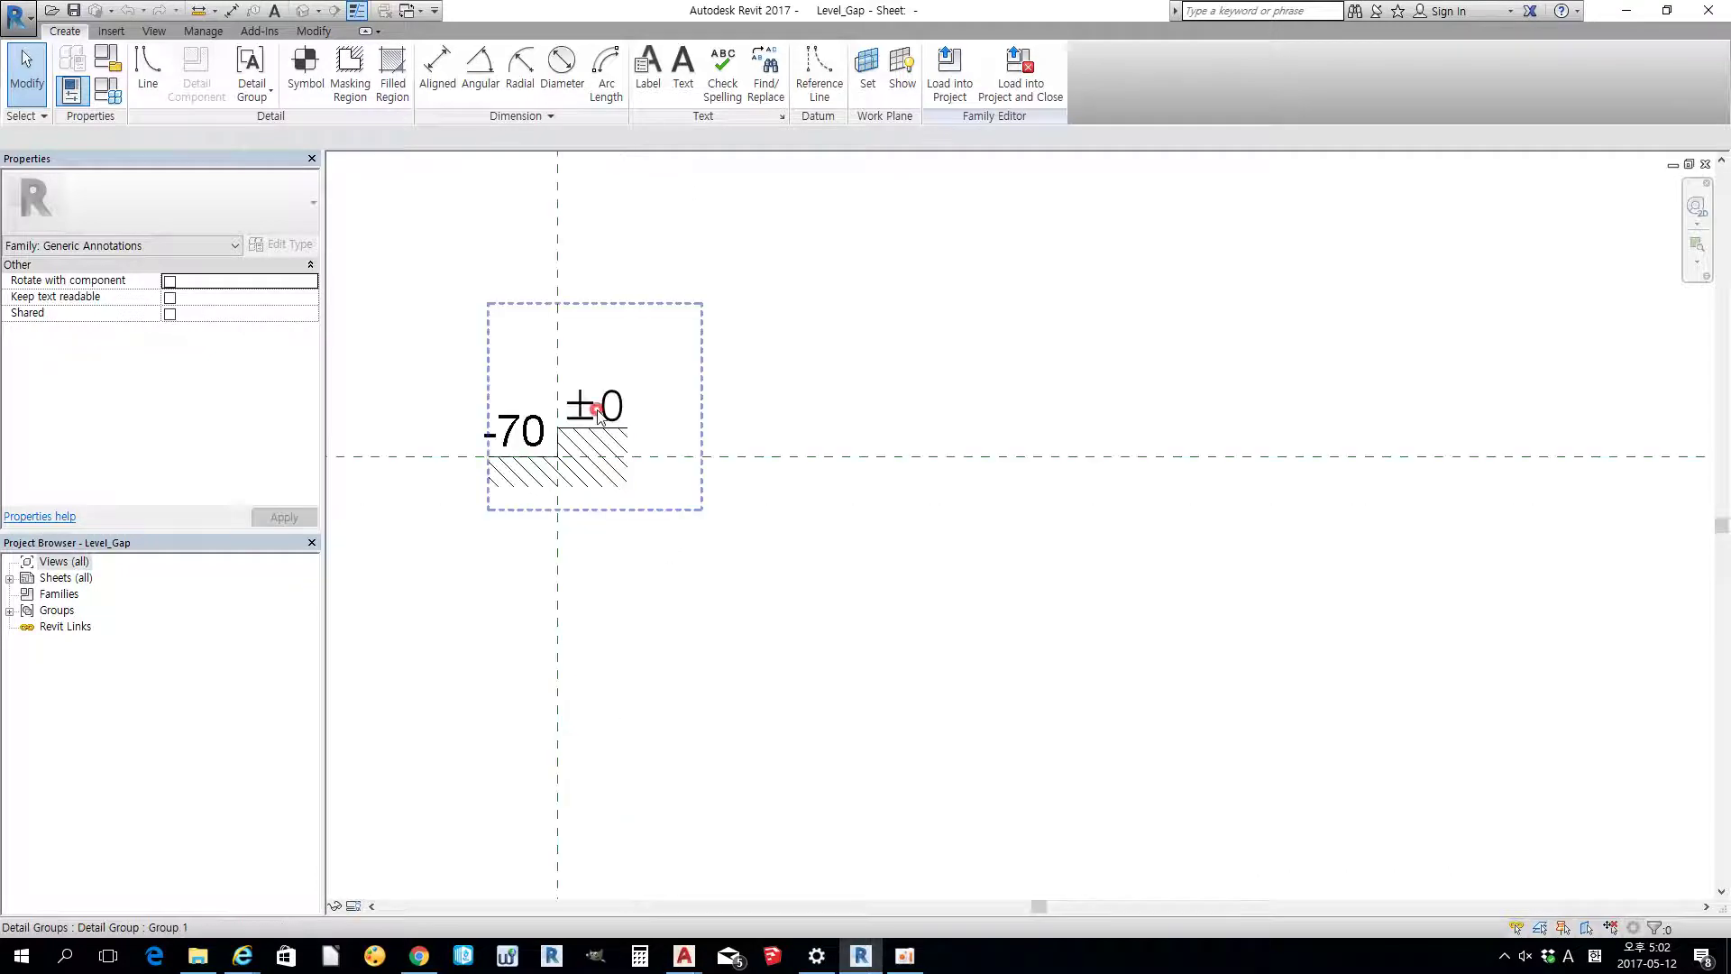
# - Temporarily hide the hatched filled region and select the -70 / ±0 text group
pyautogui.click(598, 414)
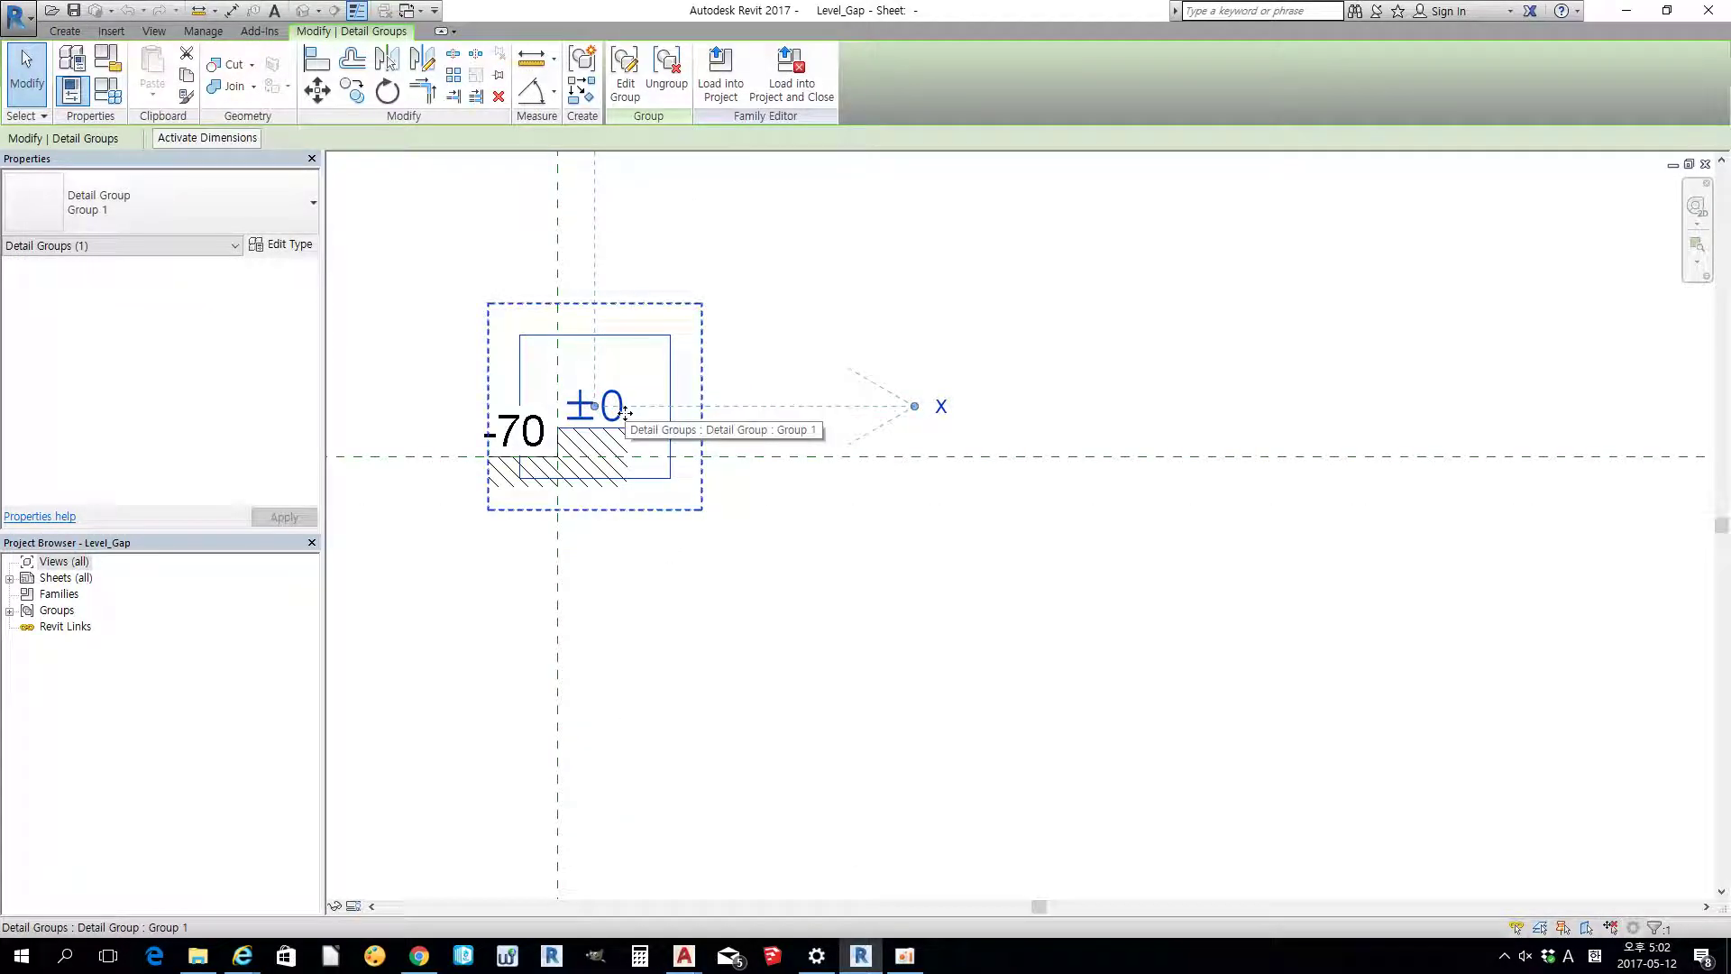
pyautogui.click(672, 628)
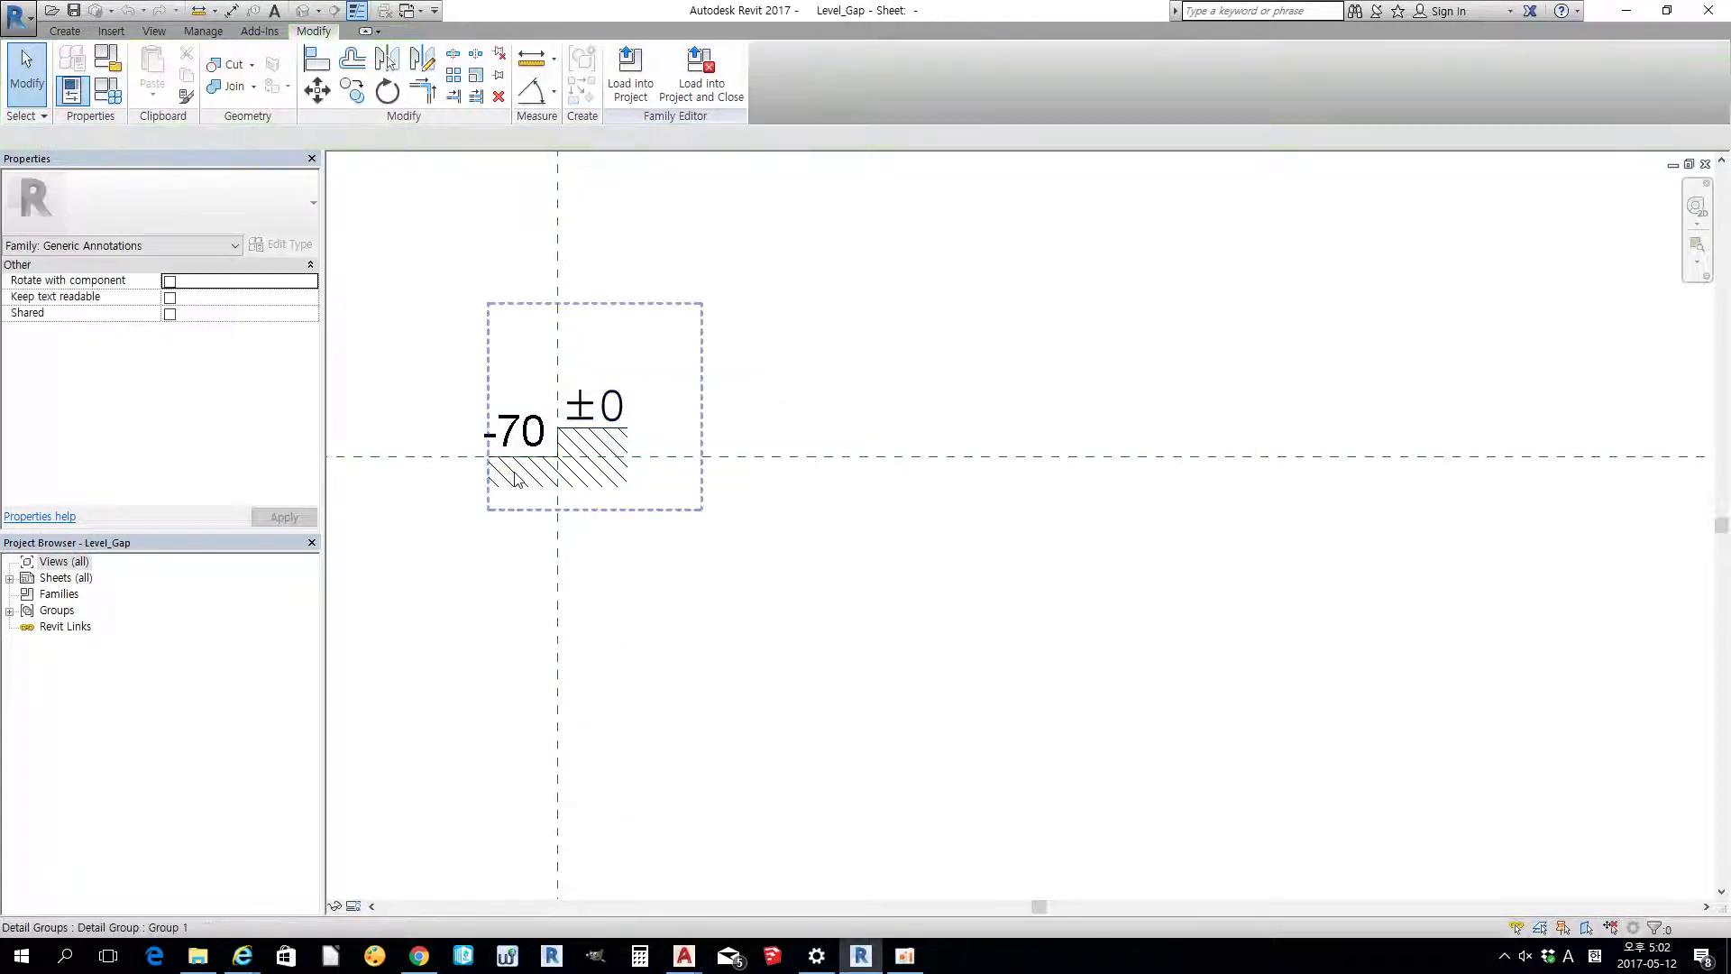
pyautogui.click(595, 496)
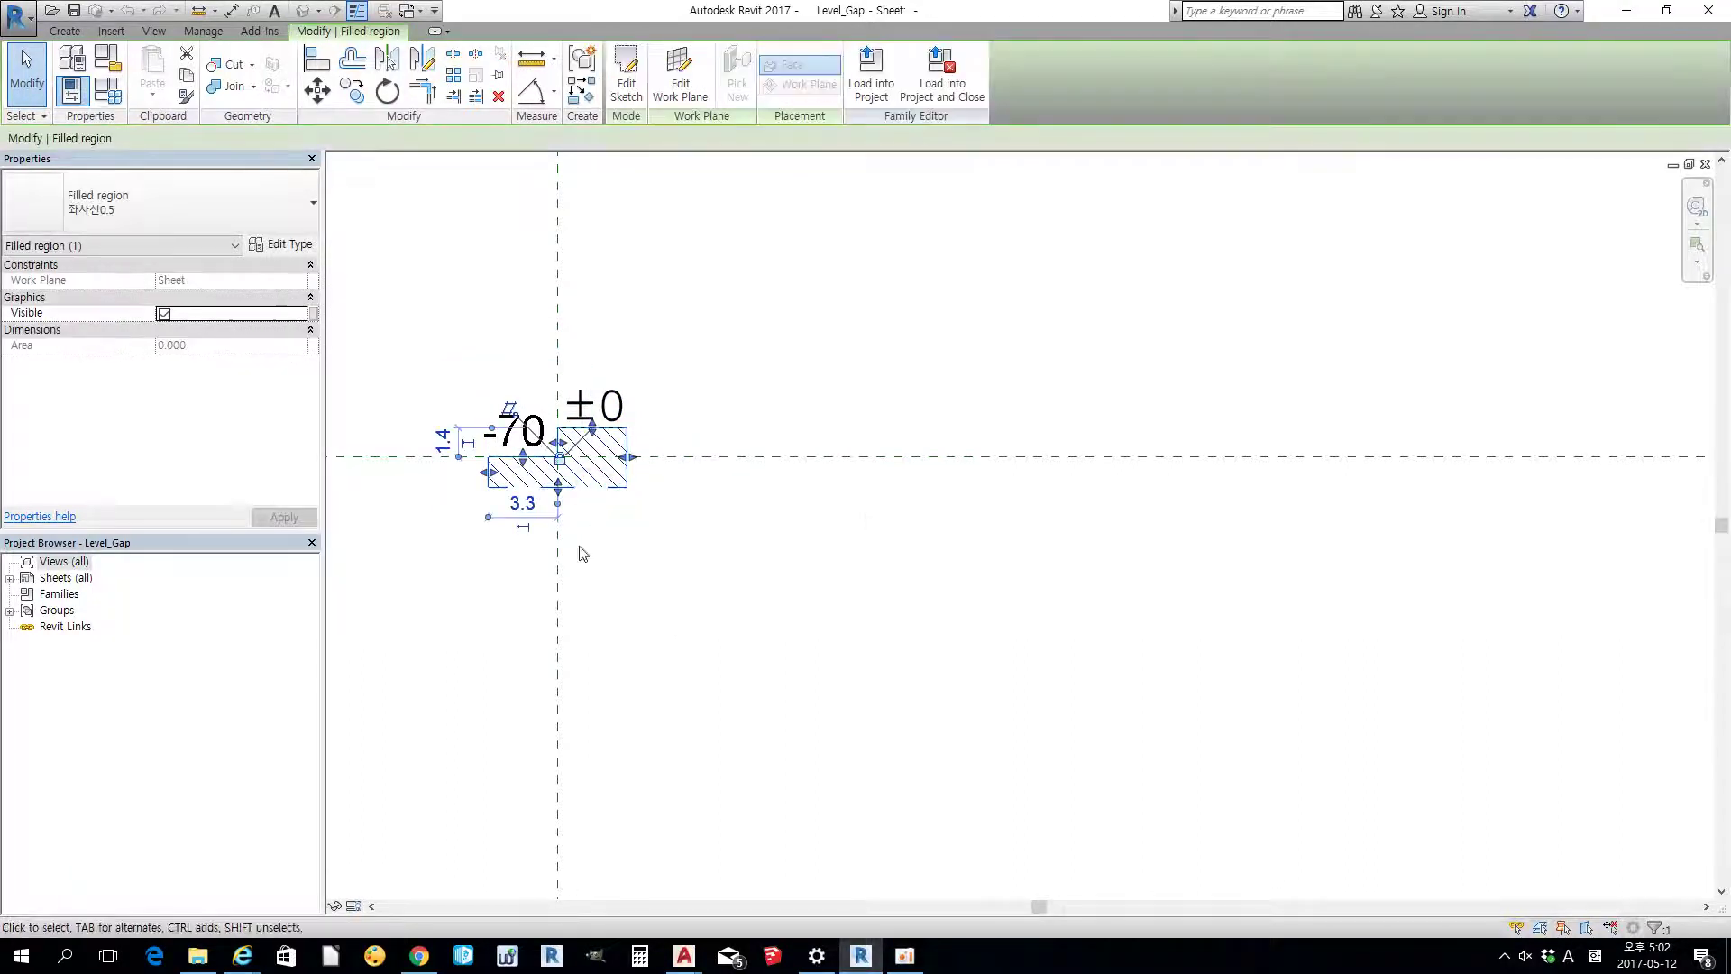
pyautogui.click(334, 906)
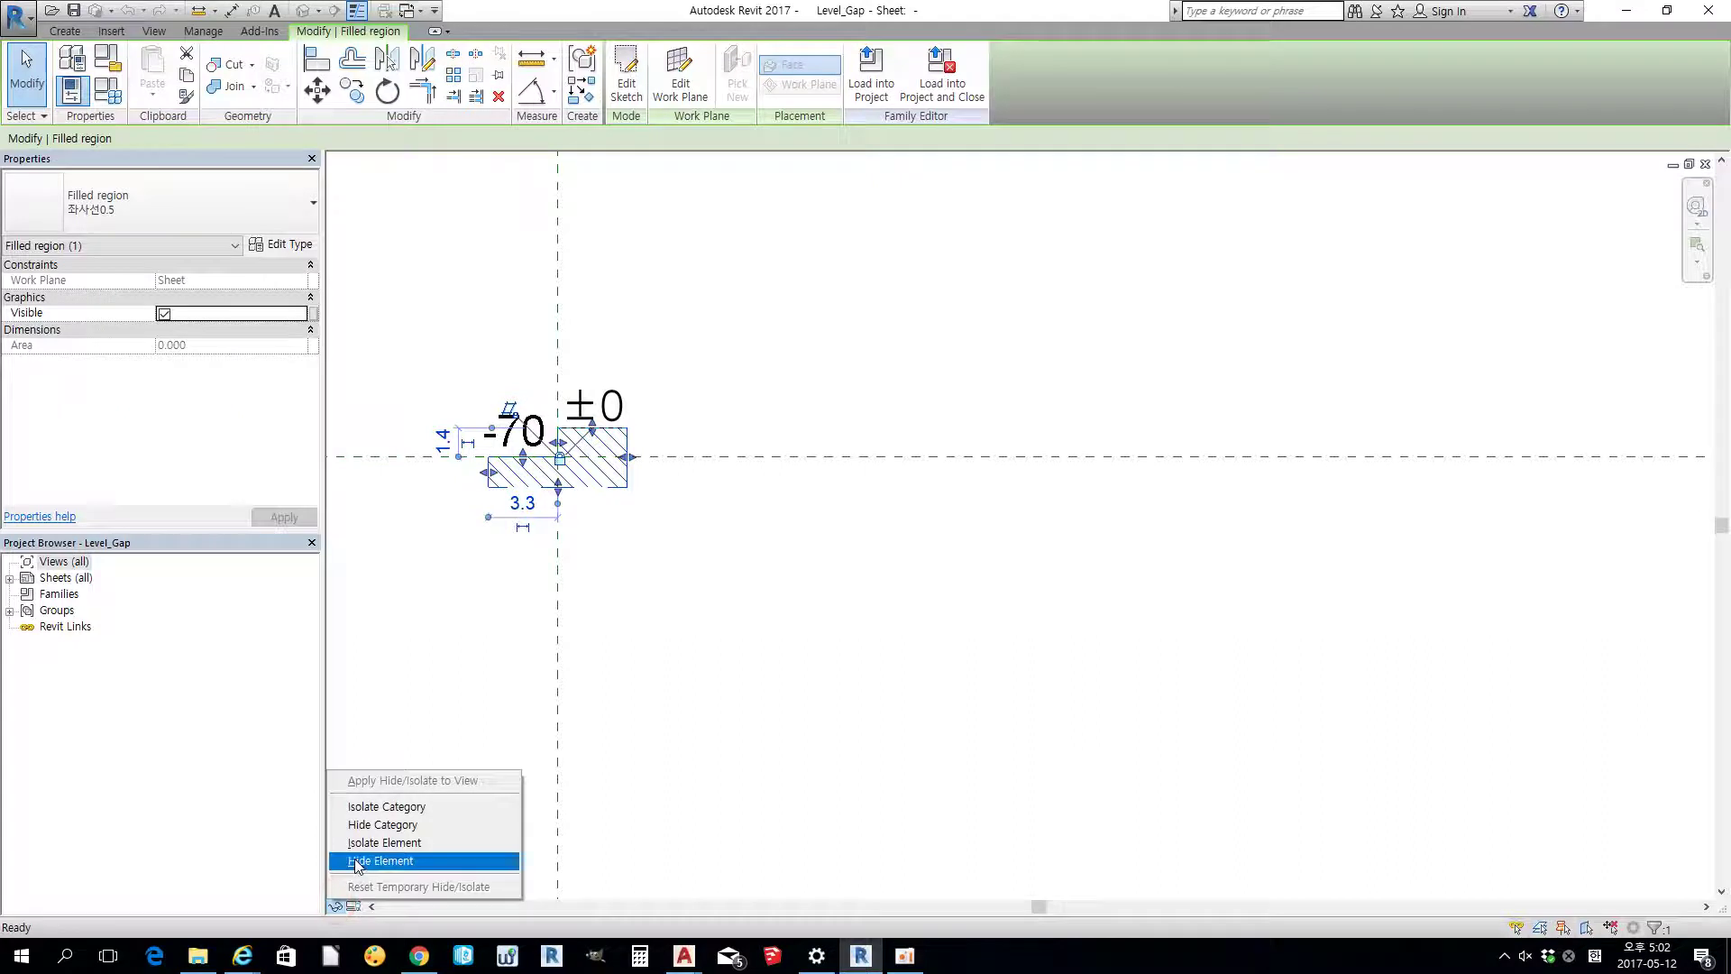
pyautogui.click(379, 853)
pyautogui.click(597, 410)
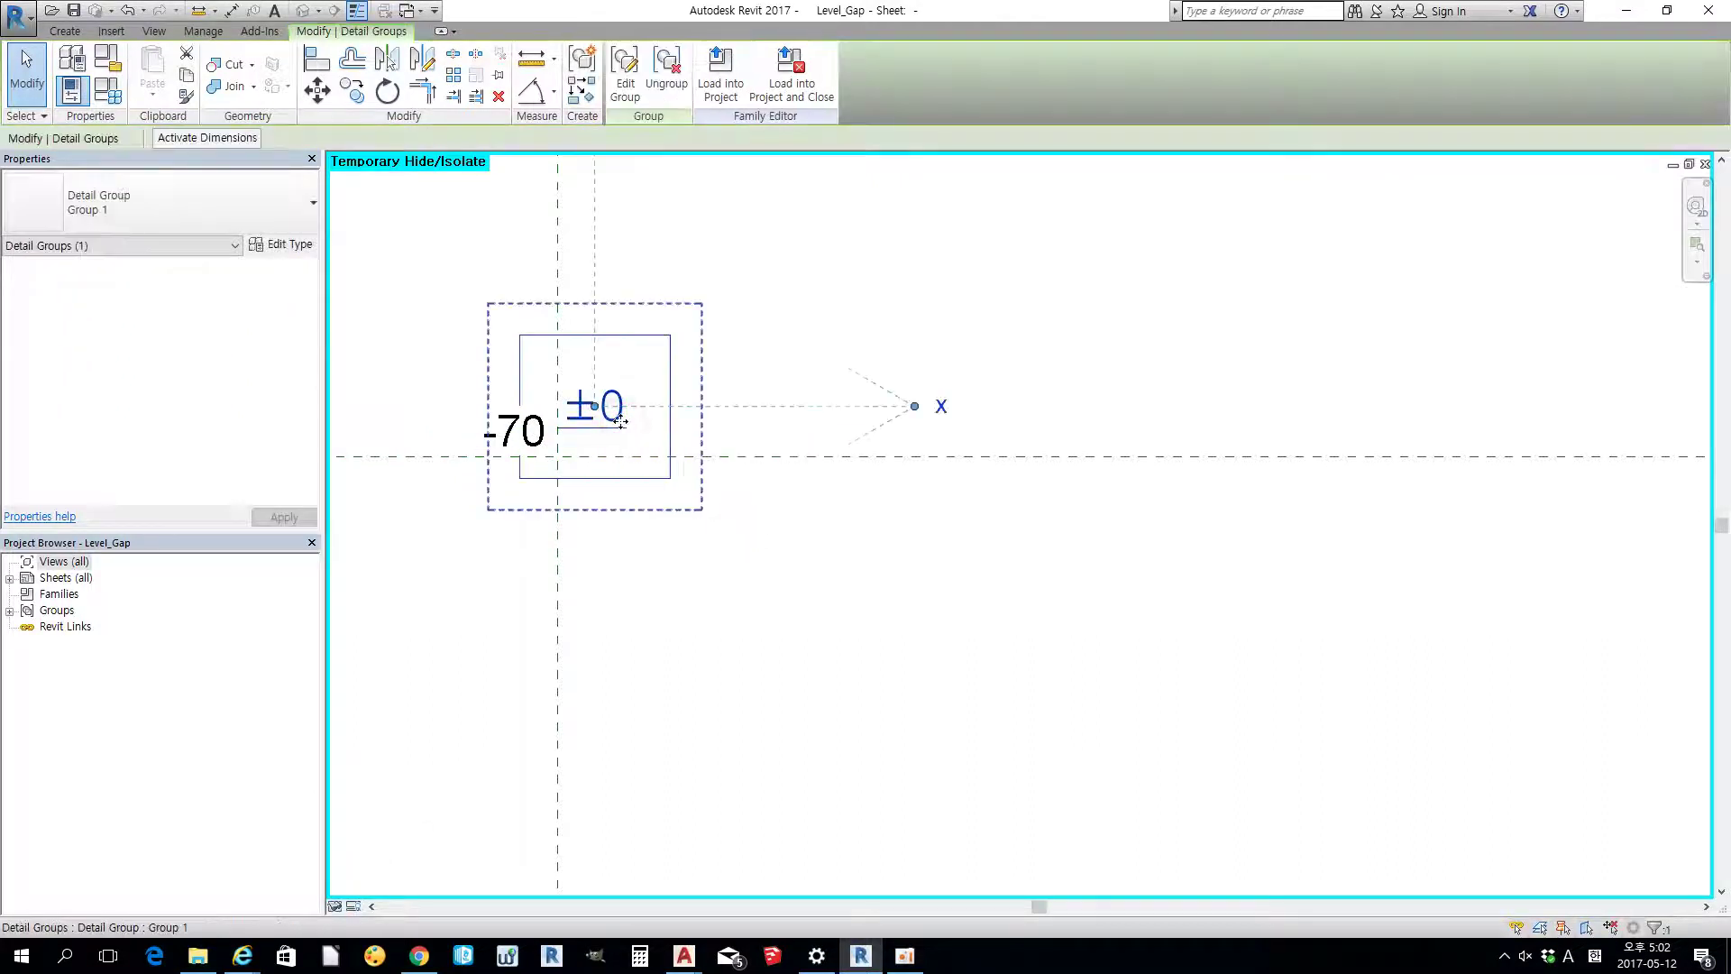
pyautogui.scroll(4, 591, 433)
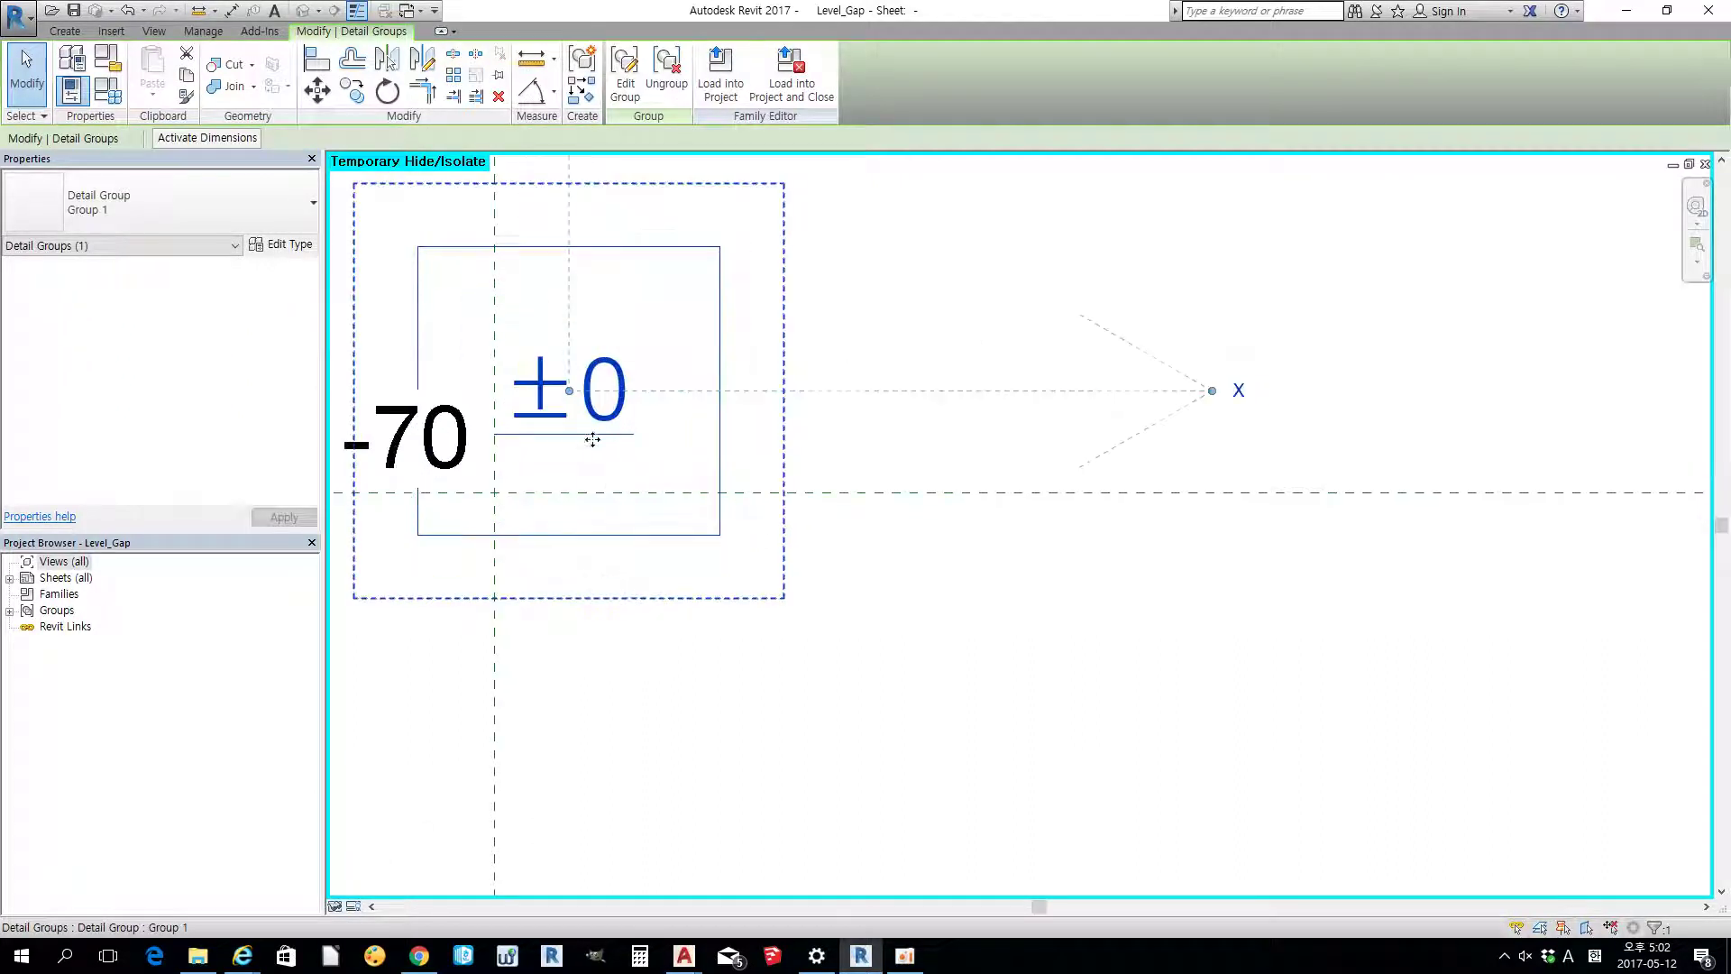
# - Set the short lines in the ±0 group to <Invisible lines> and finish the group edit
pyautogui.click(625, 68)
pyautogui.click(580, 434)
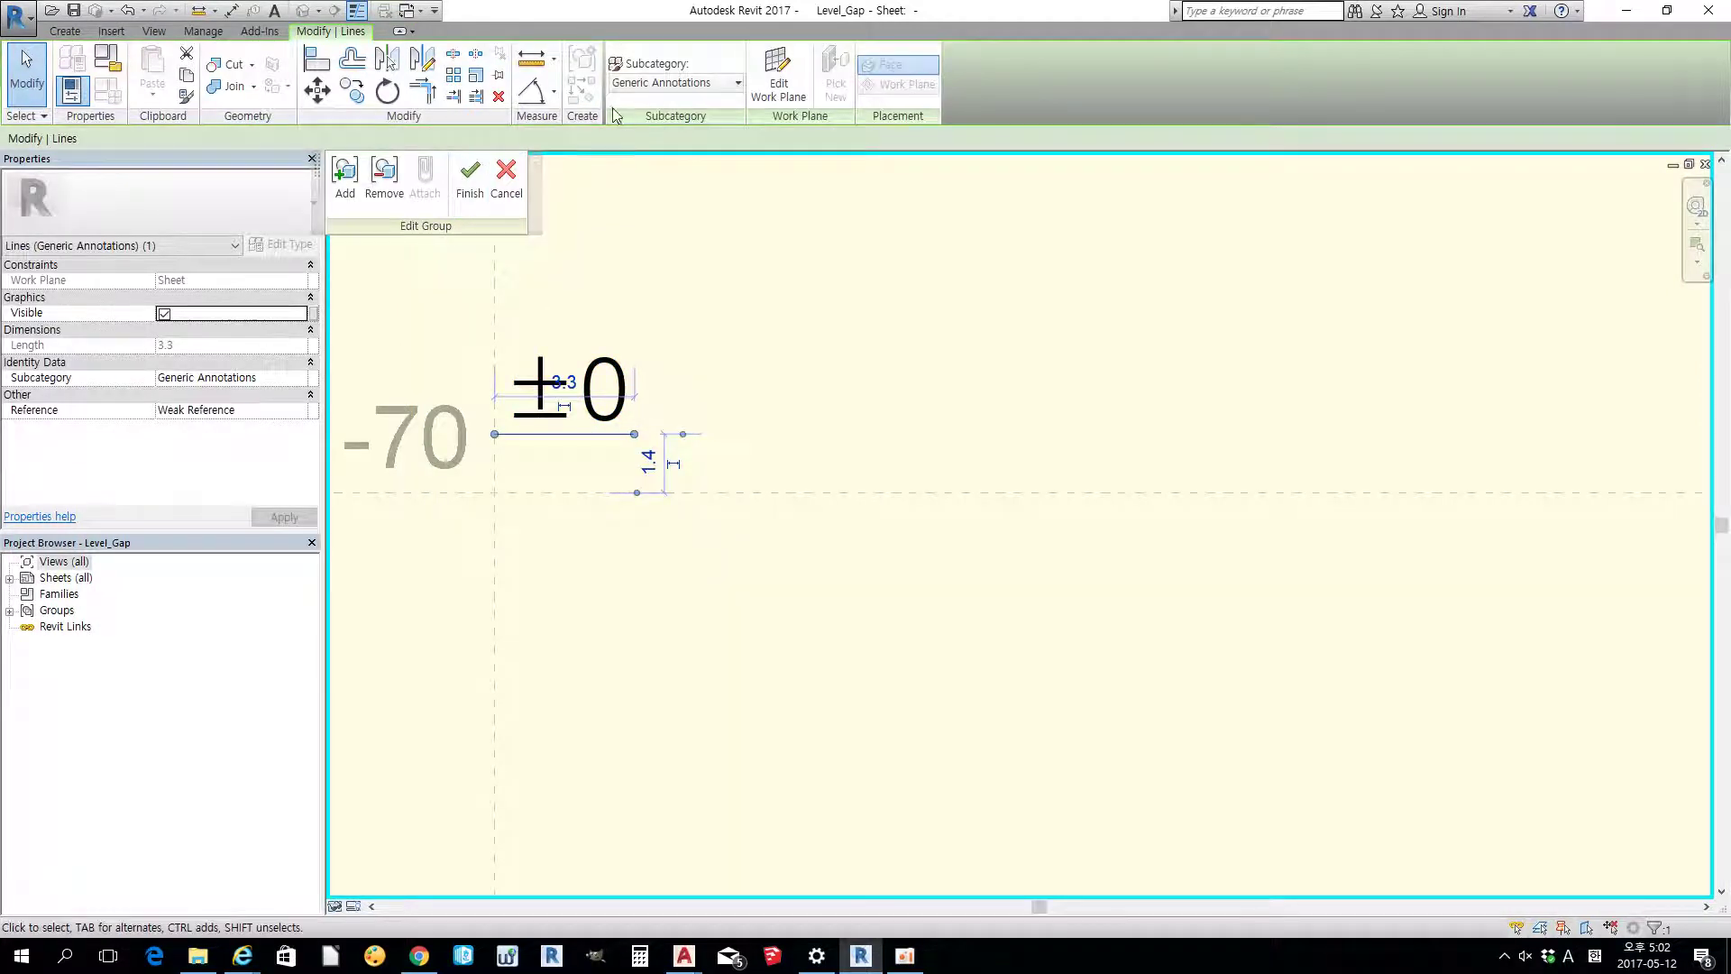
pyautogui.click(599, 460)
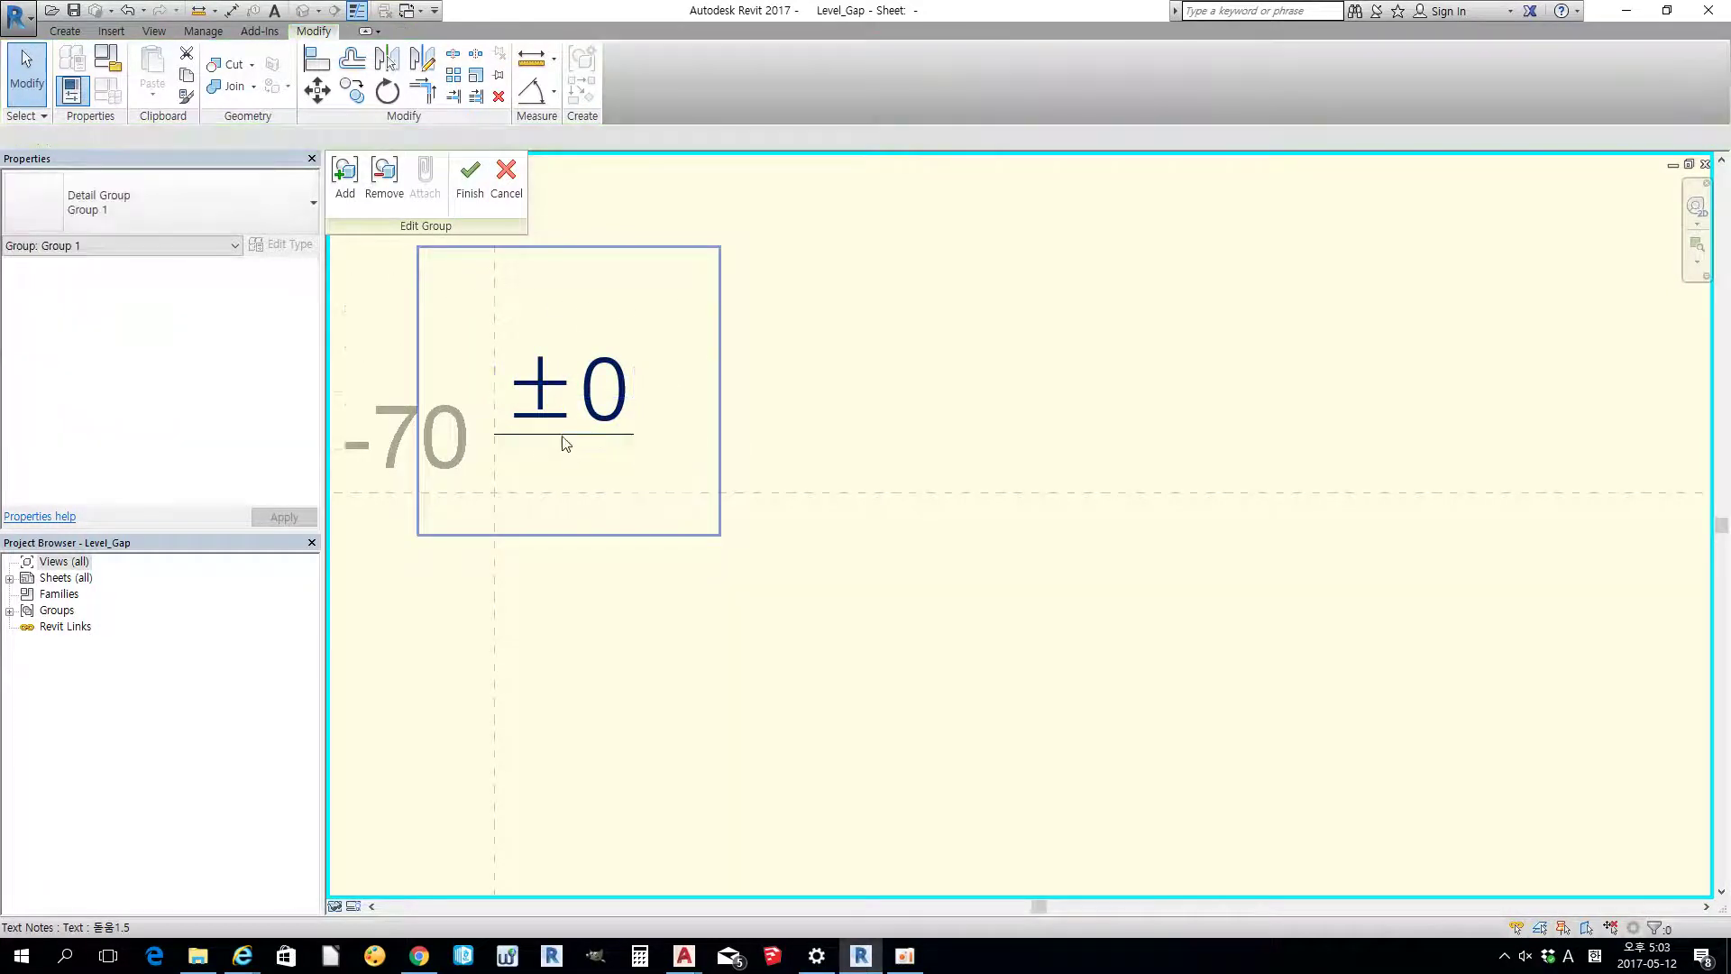
pyautogui.click(561, 434)
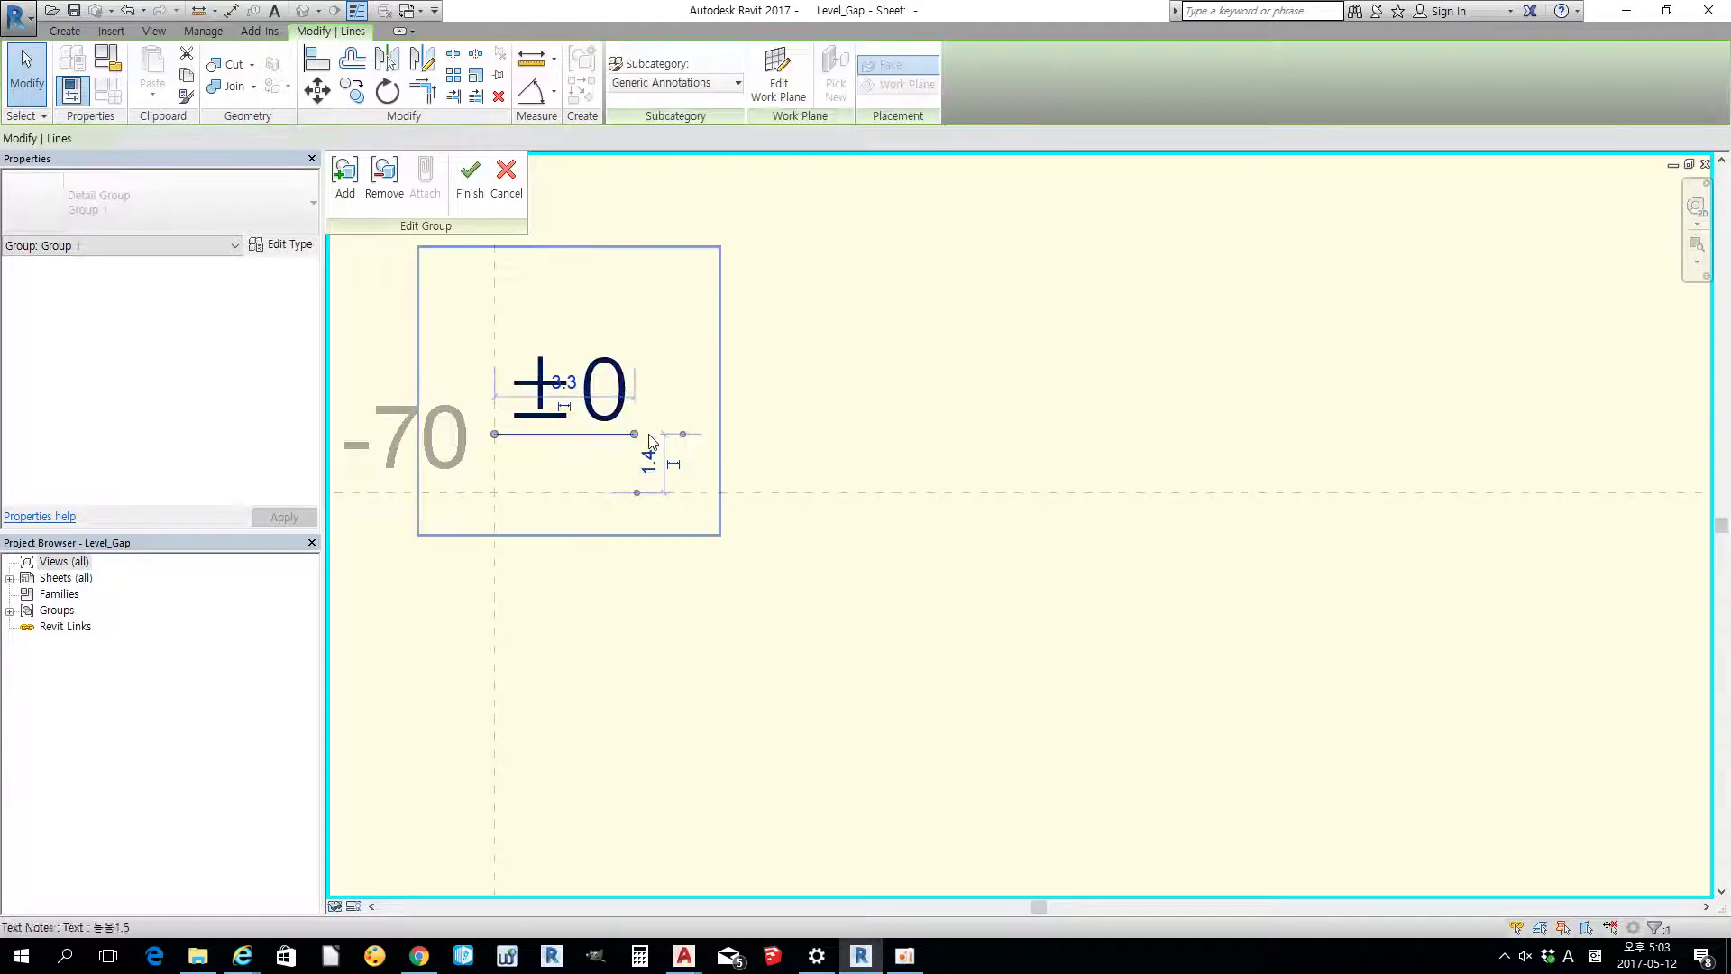
pyautogui.click(729, 88)
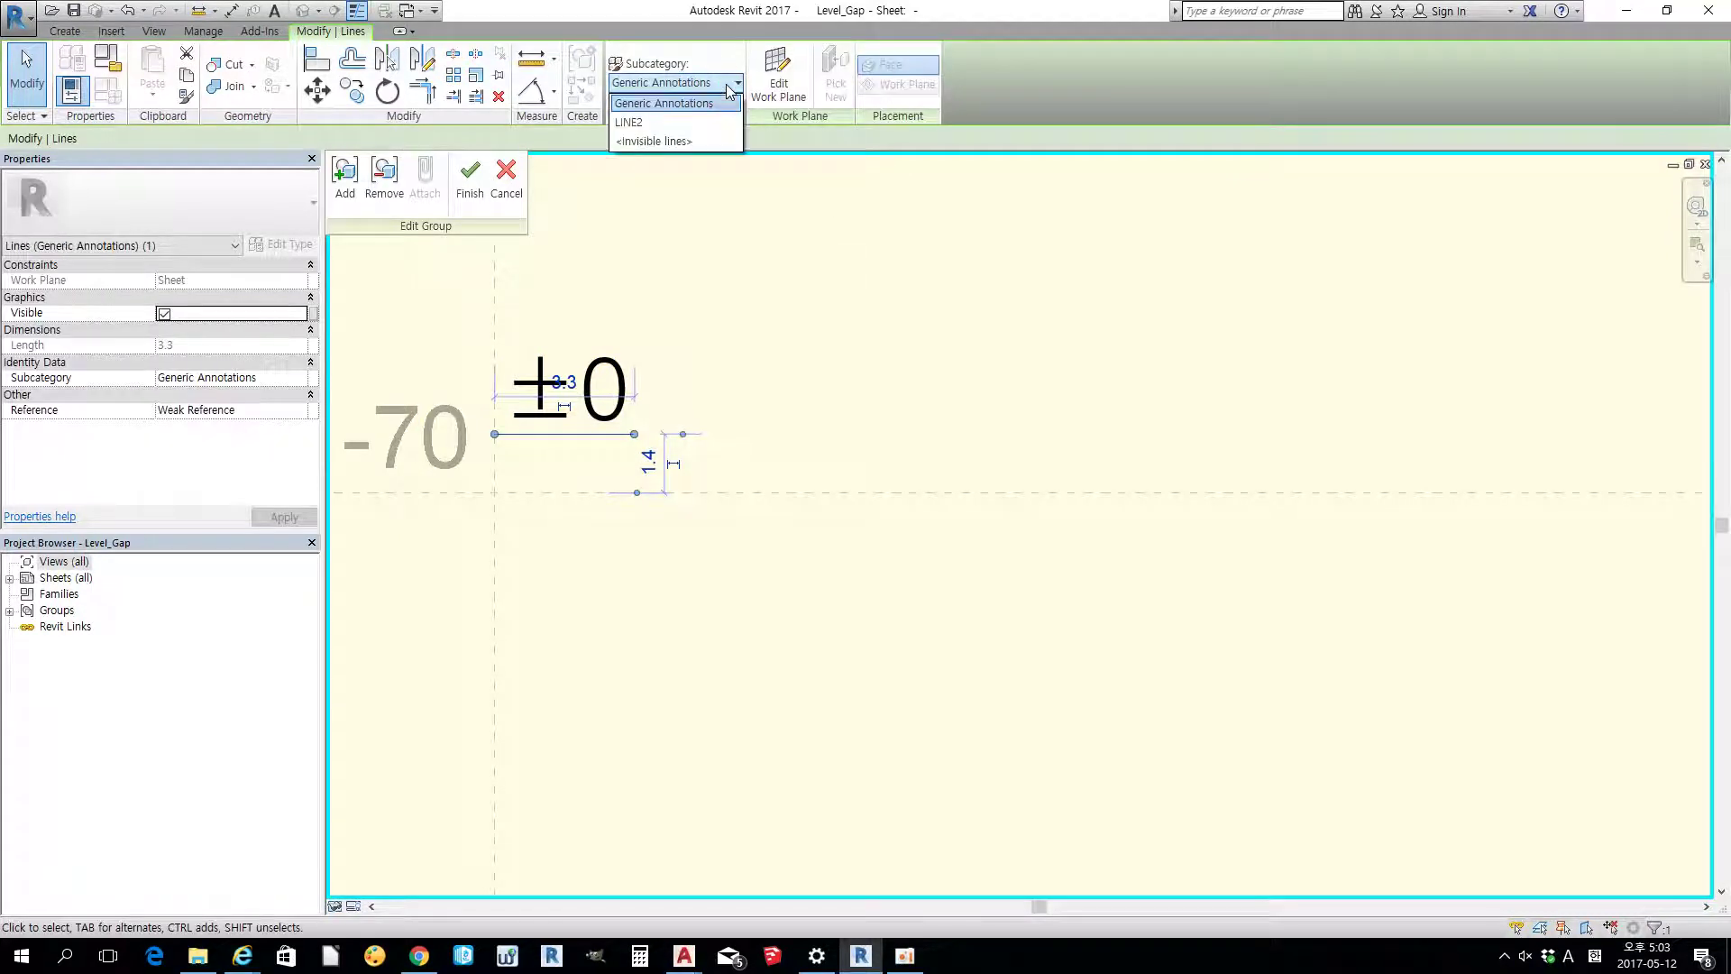
pyautogui.click(698, 141)
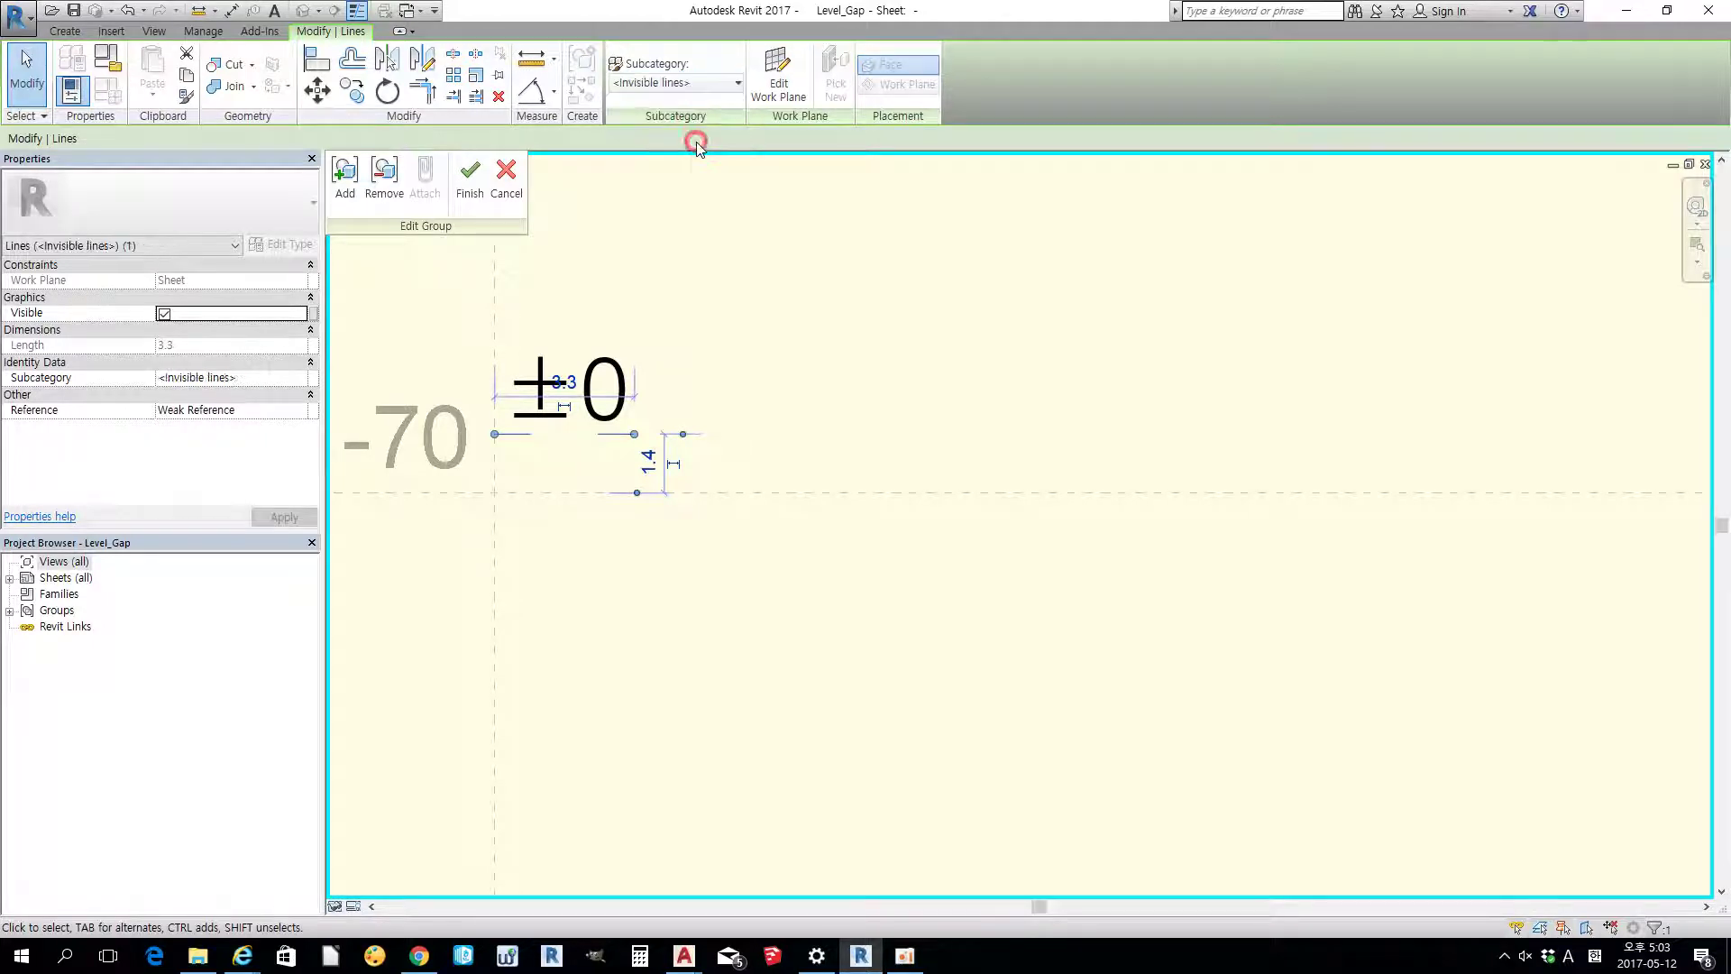
pyautogui.click(781, 358)
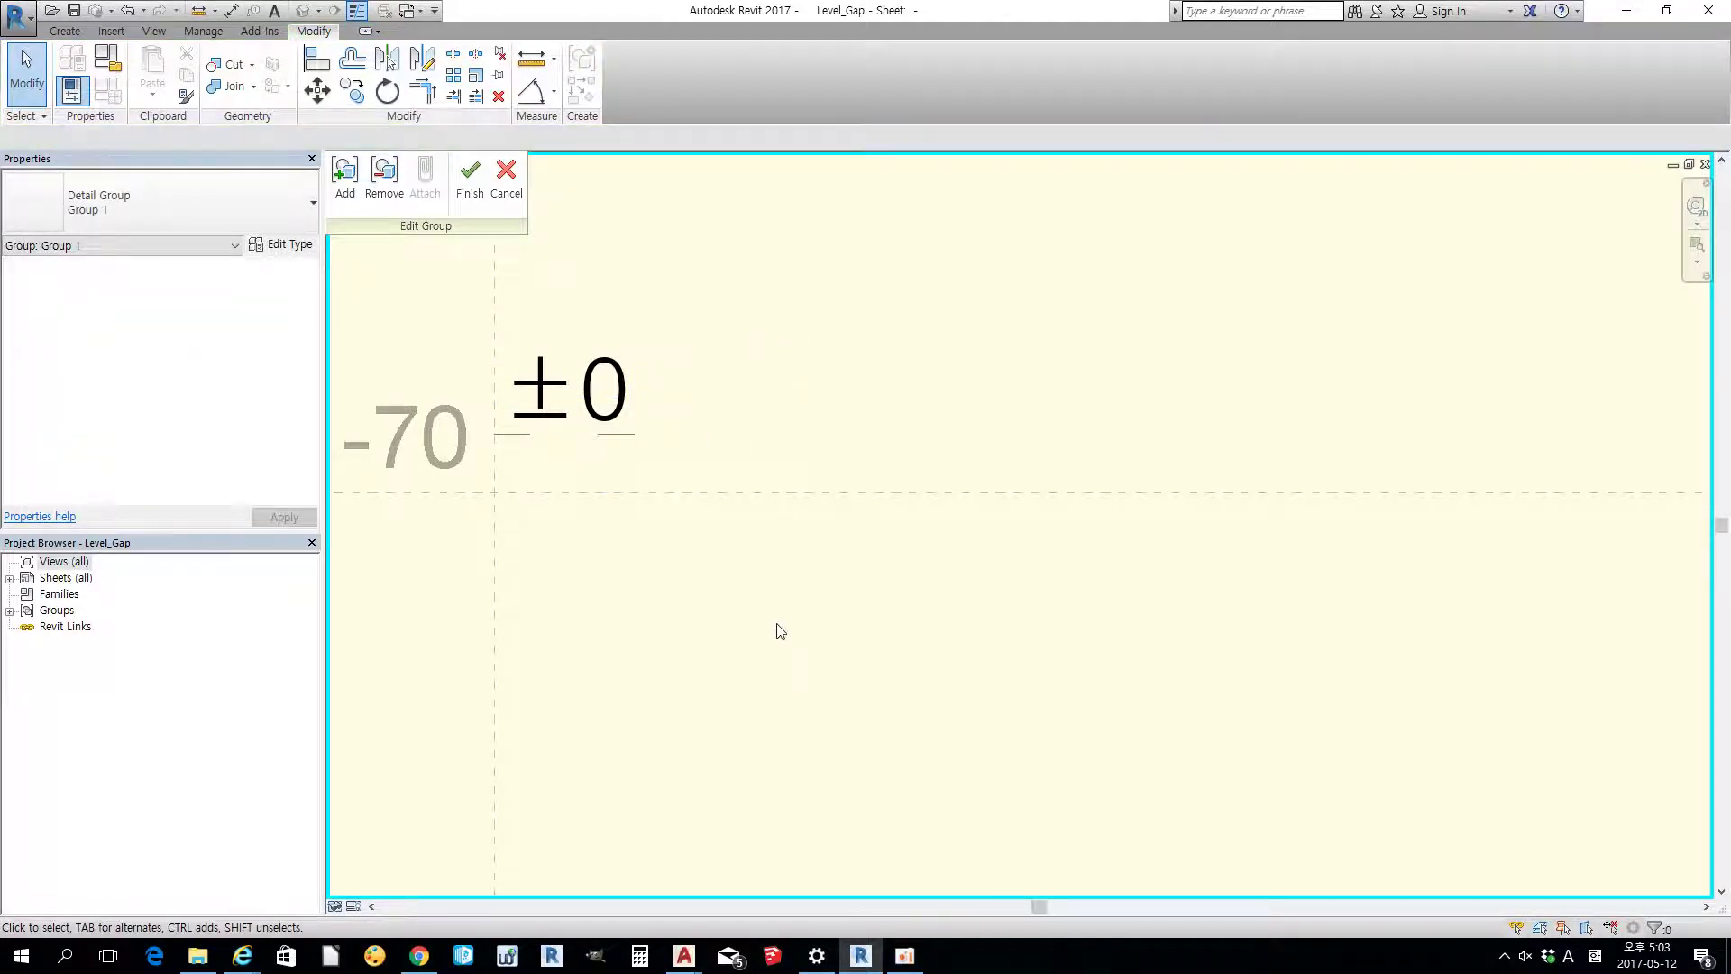
pyautogui.click(475, 191)
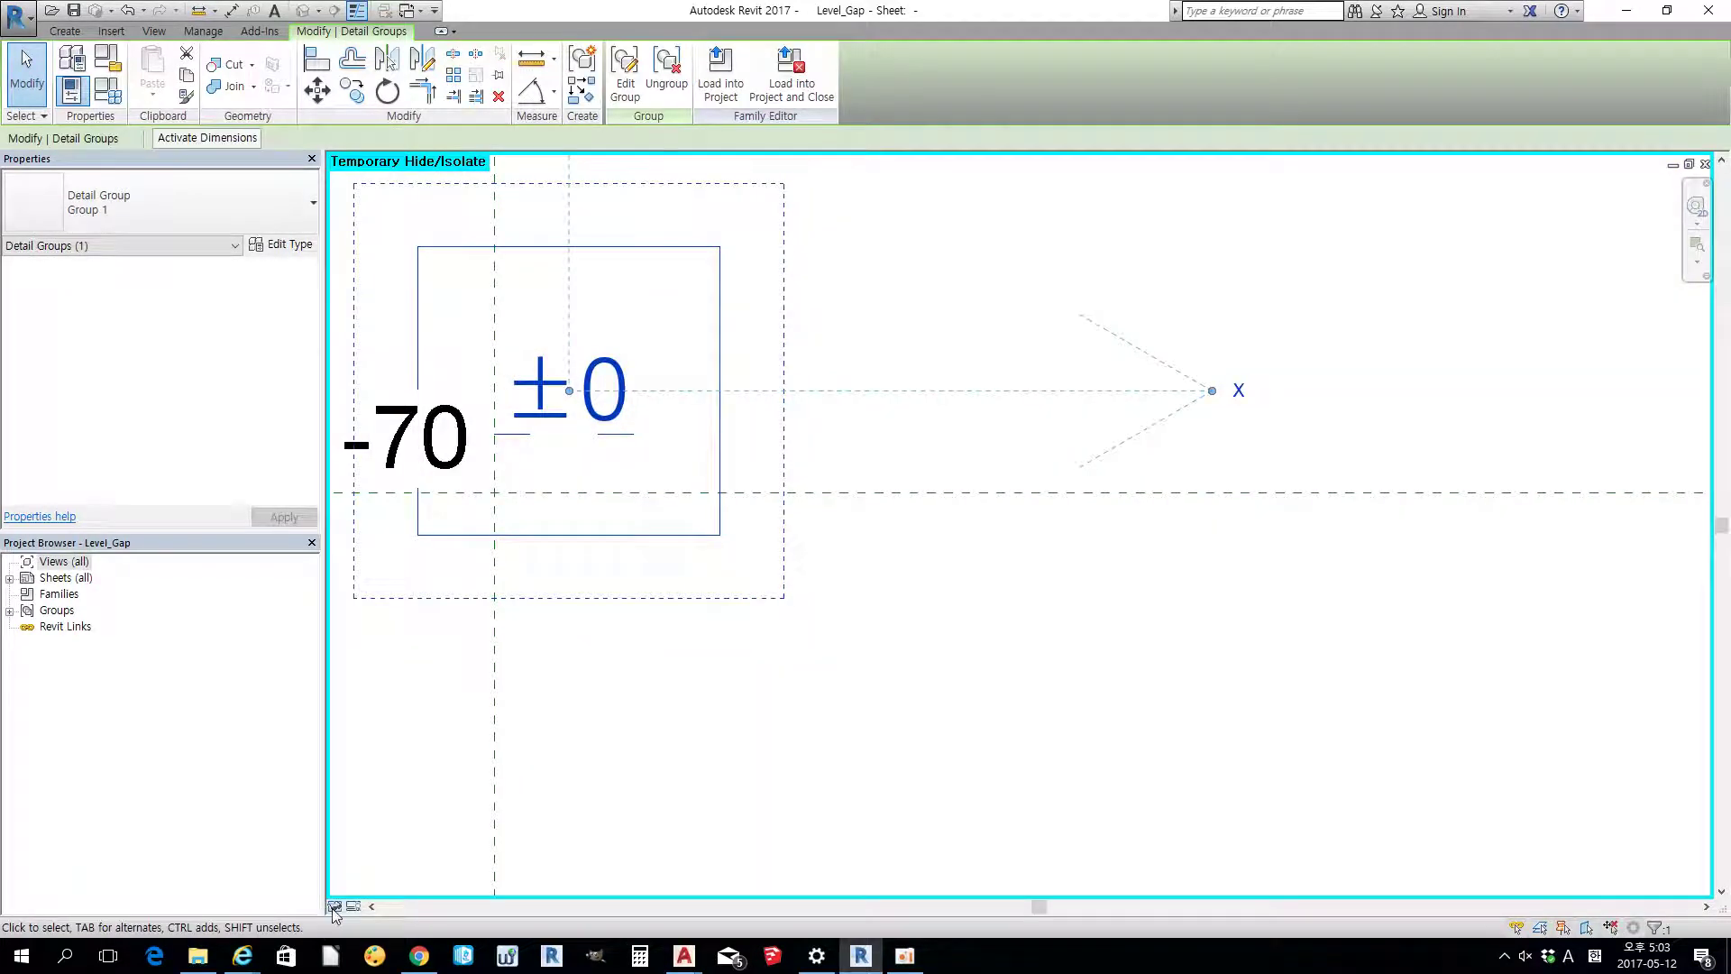
pyautogui.click(334, 907)
# - Restore the hidden filled region and try moving the ±0 group, cancelling the constraint error
pyautogui.click(360, 887)
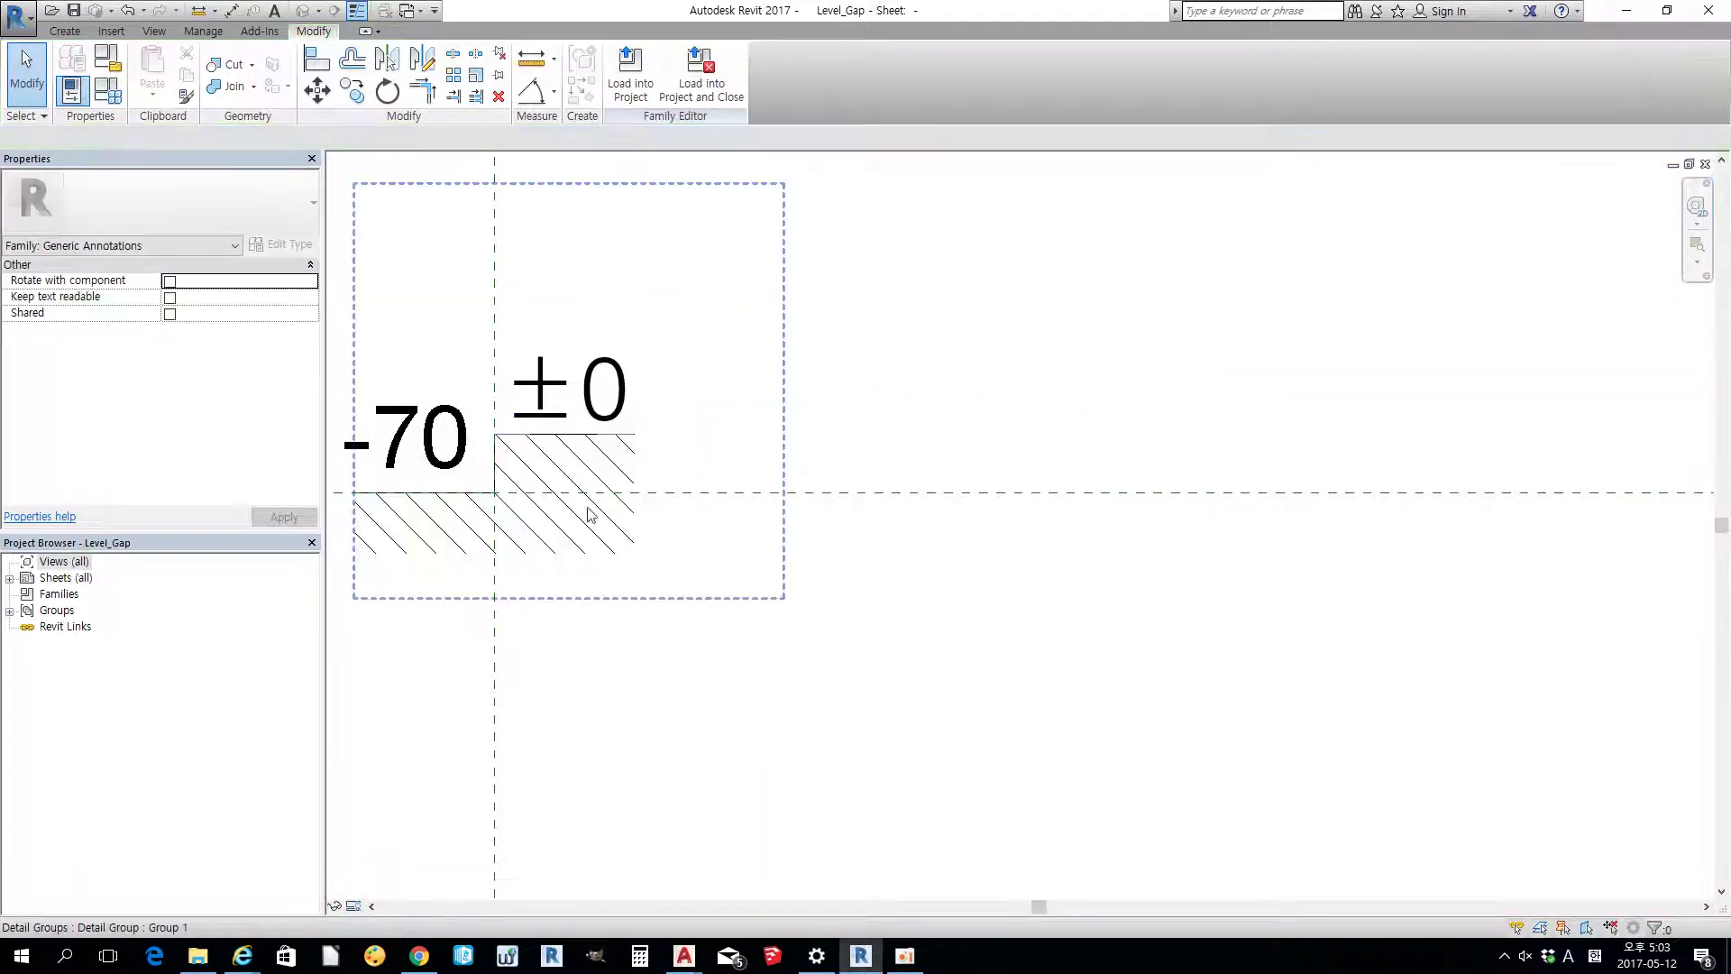
pyautogui.moveTo(587, 419); pyautogui.dragTo(593, 303)
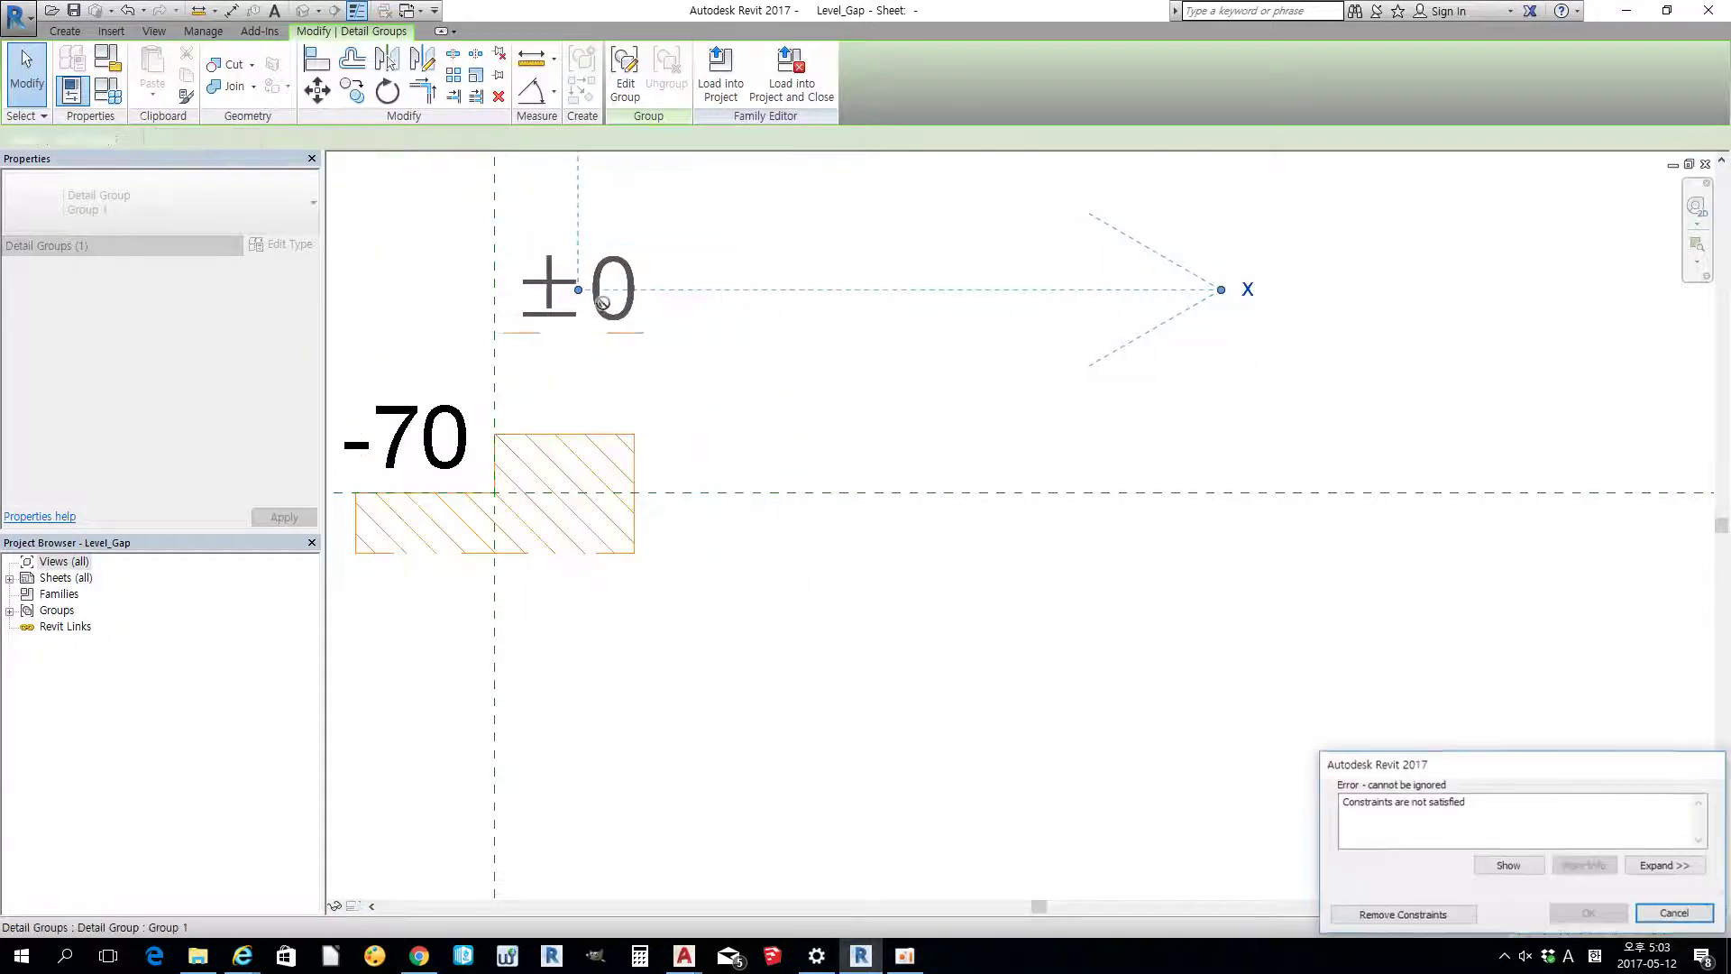
pyautogui.click(1434, 915)
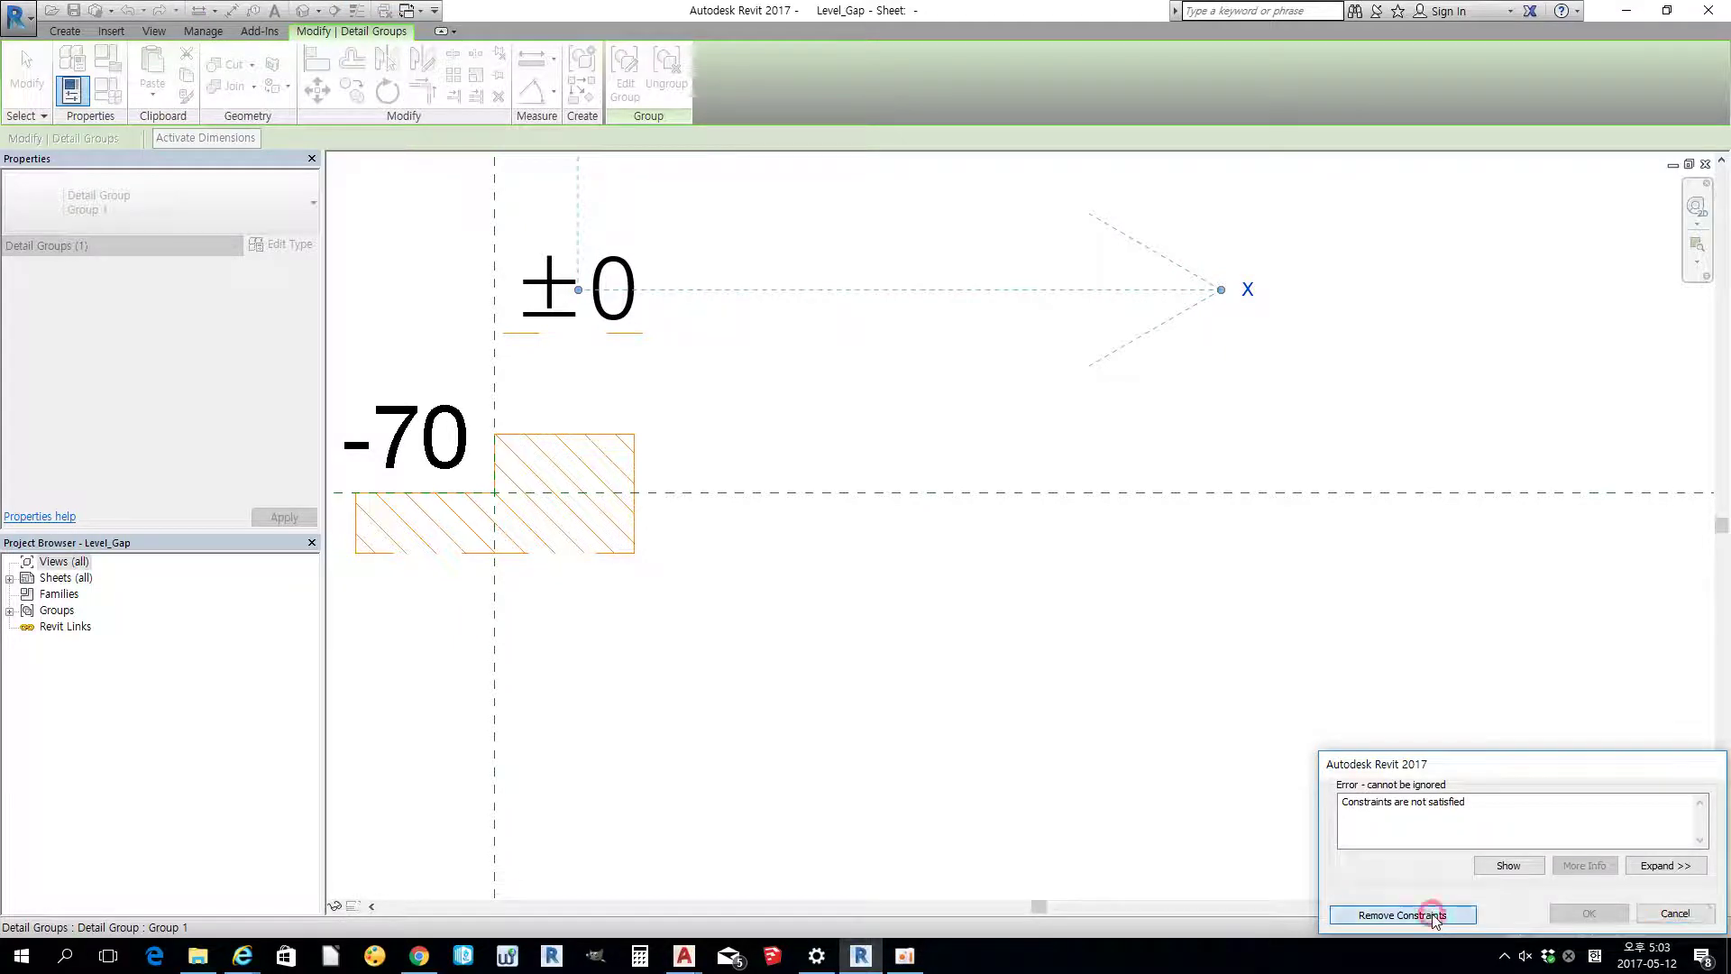
pyautogui.click(683, 752)
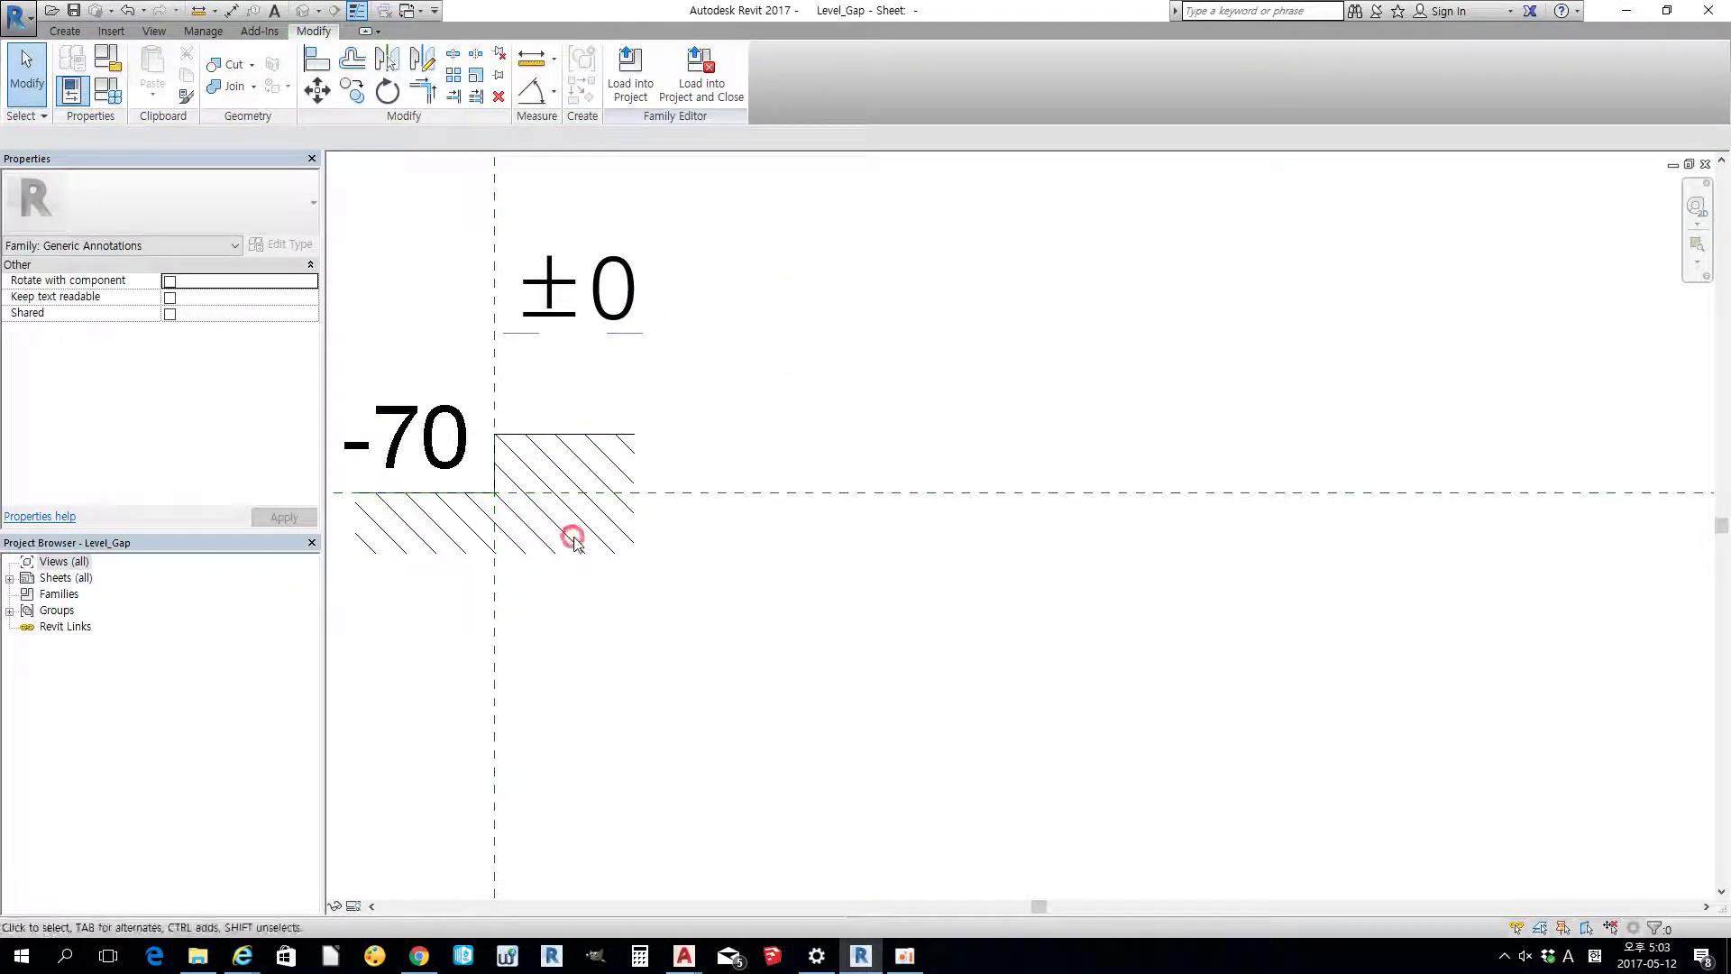
# - Try stretching the hatched step's top edge higher, cancelling the formula error
pyautogui.click(619, 557)
pyautogui.click(619, 557)
pyautogui.moveTo(618, 557); pyautogui.dragTo(822, 699, button='middle')
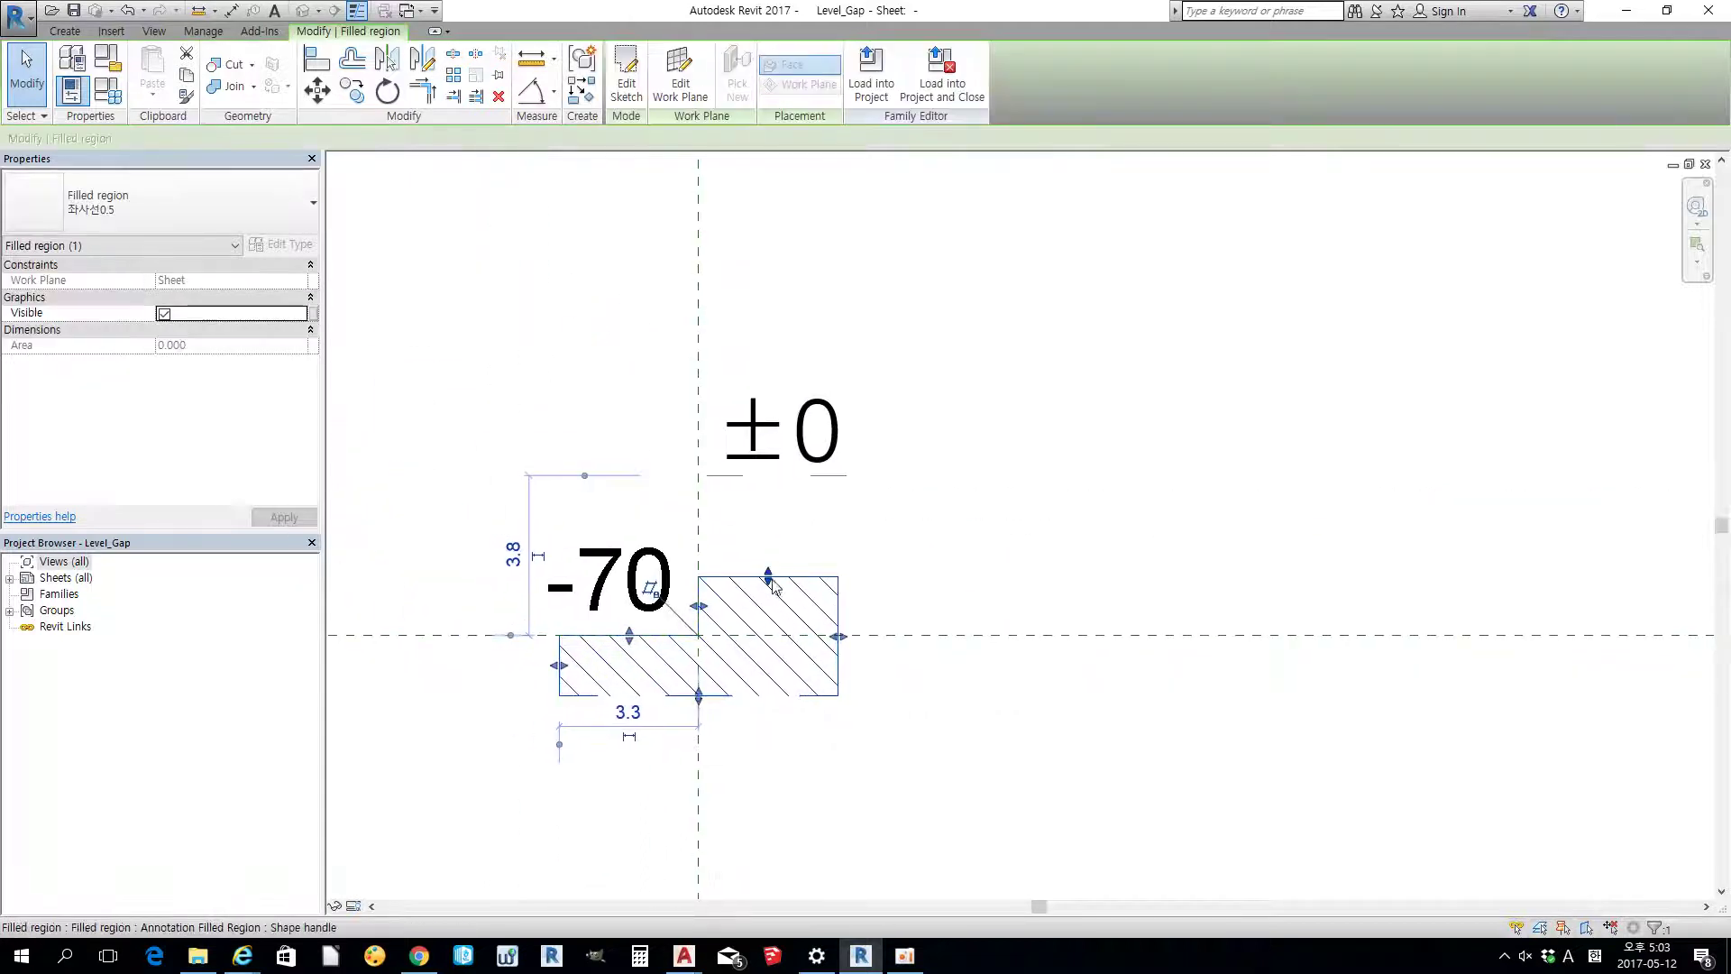
pyautogui.moveTo(767, 575); pyautogui.dragTo(764, 489)
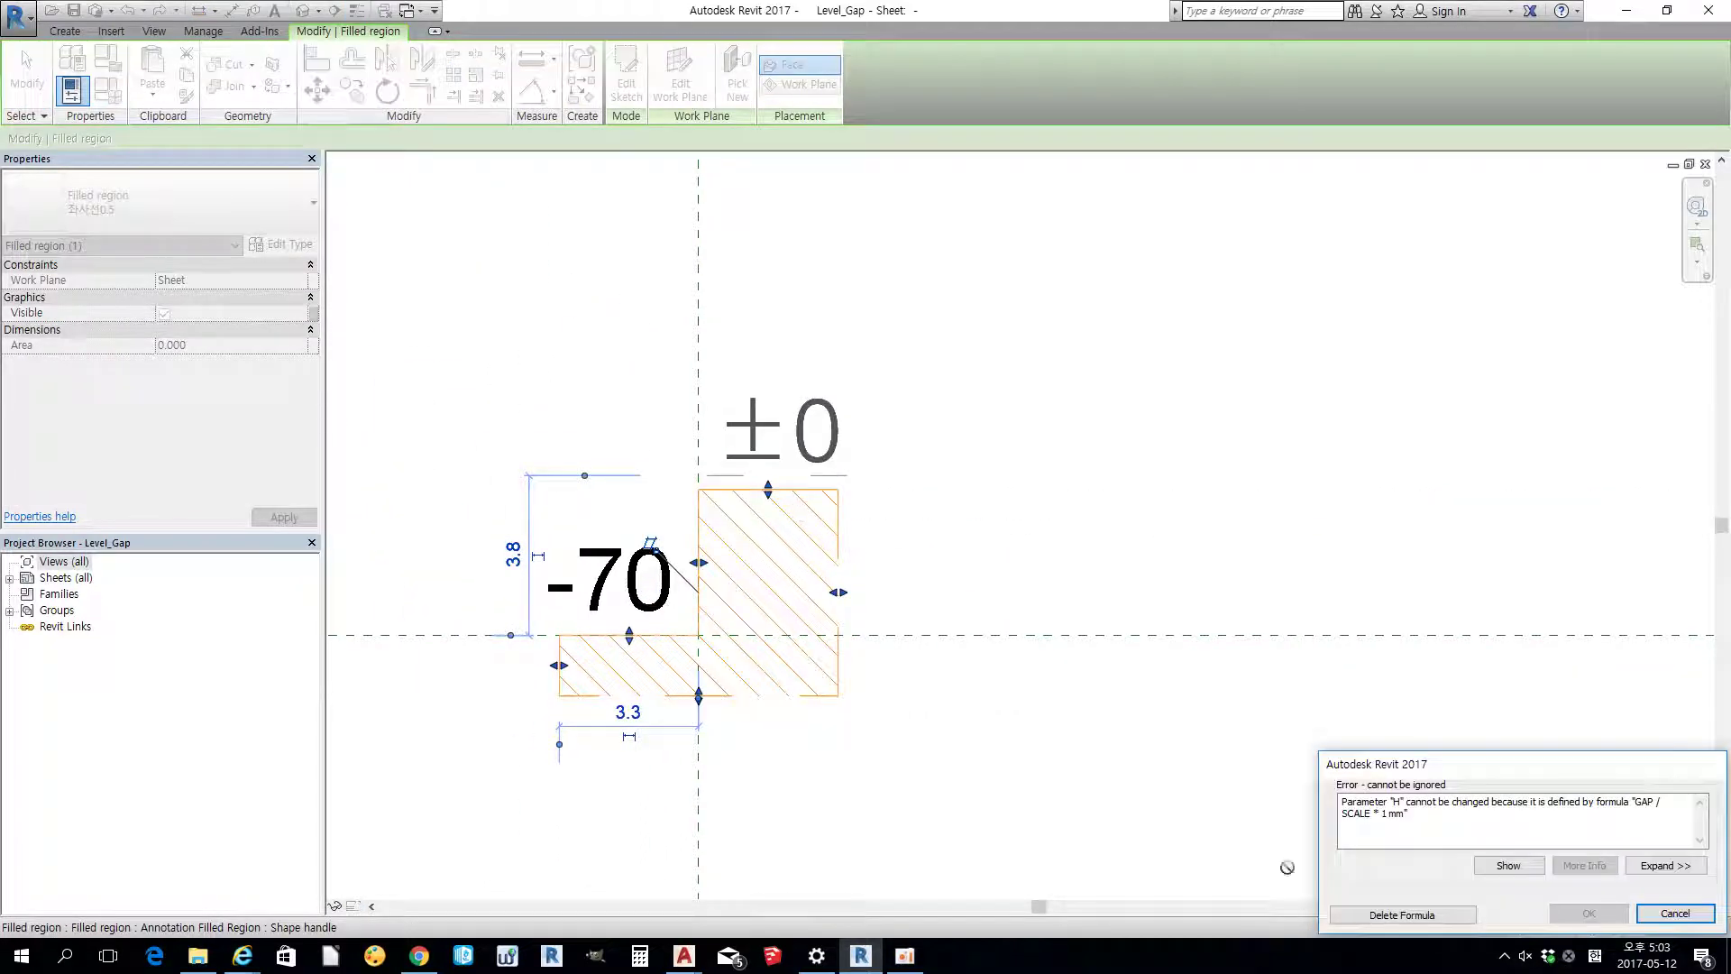
pyautogui.click(1675, 913)
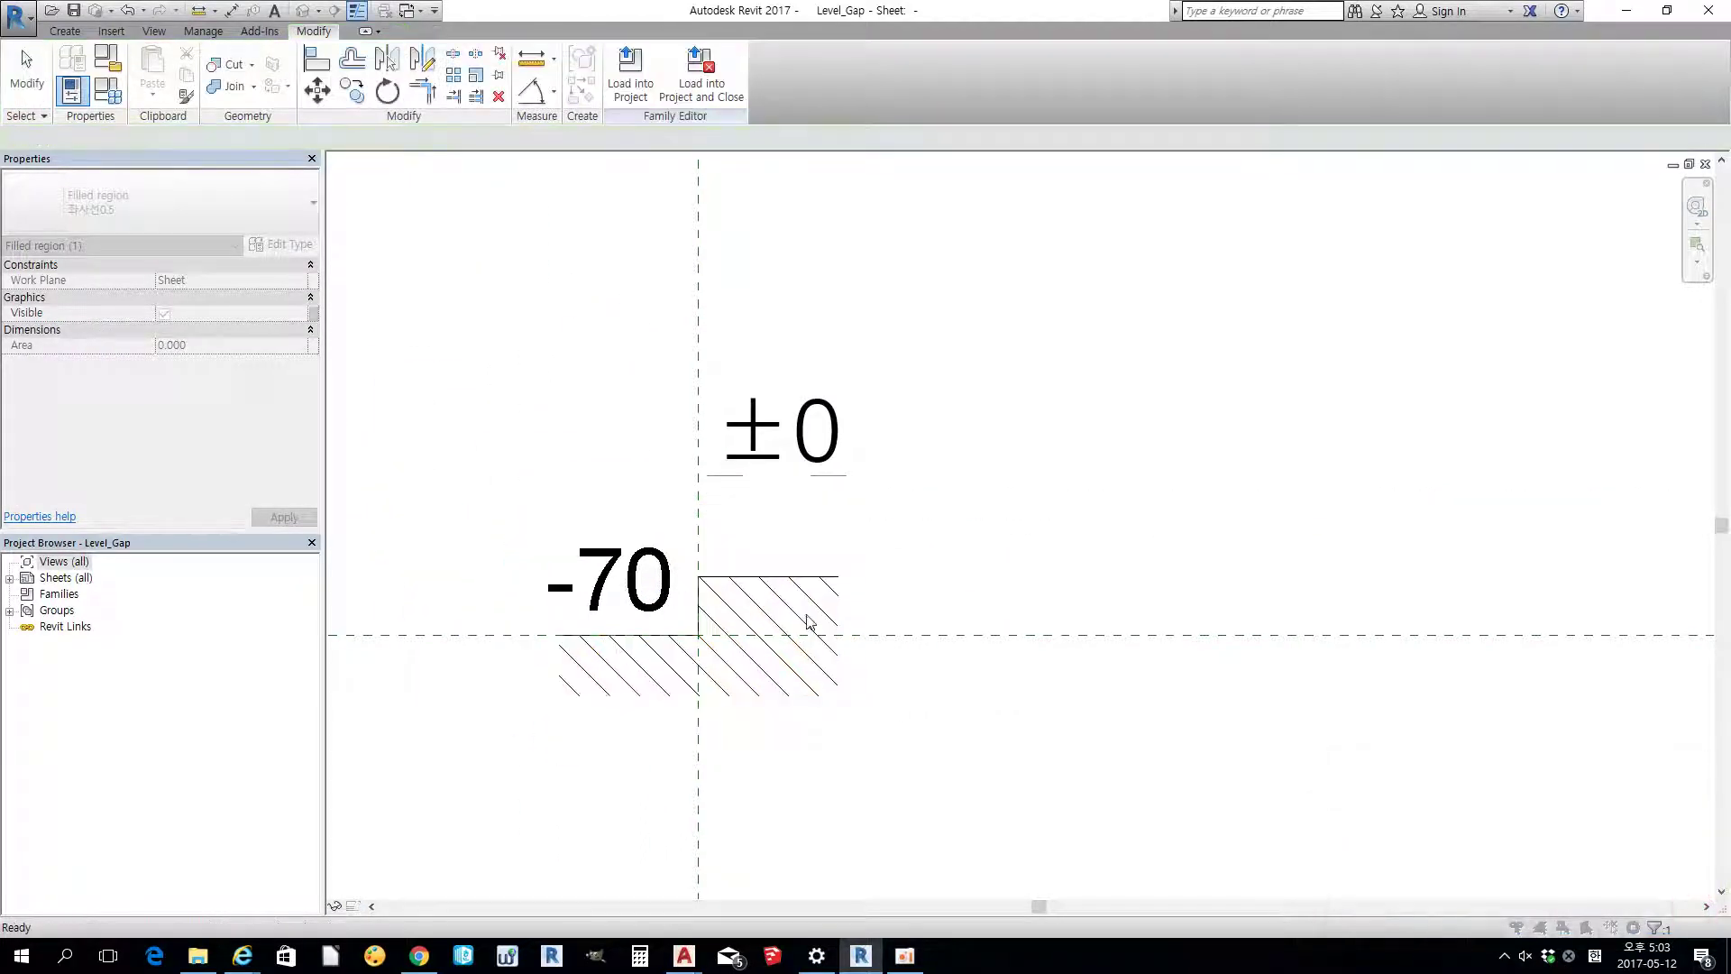
pyautogui.press('Escape')
# - Change GAP from 70 to 150 in Family Types, raising H to 3.0 and the hatched step
pyautogui.click(71, 89)
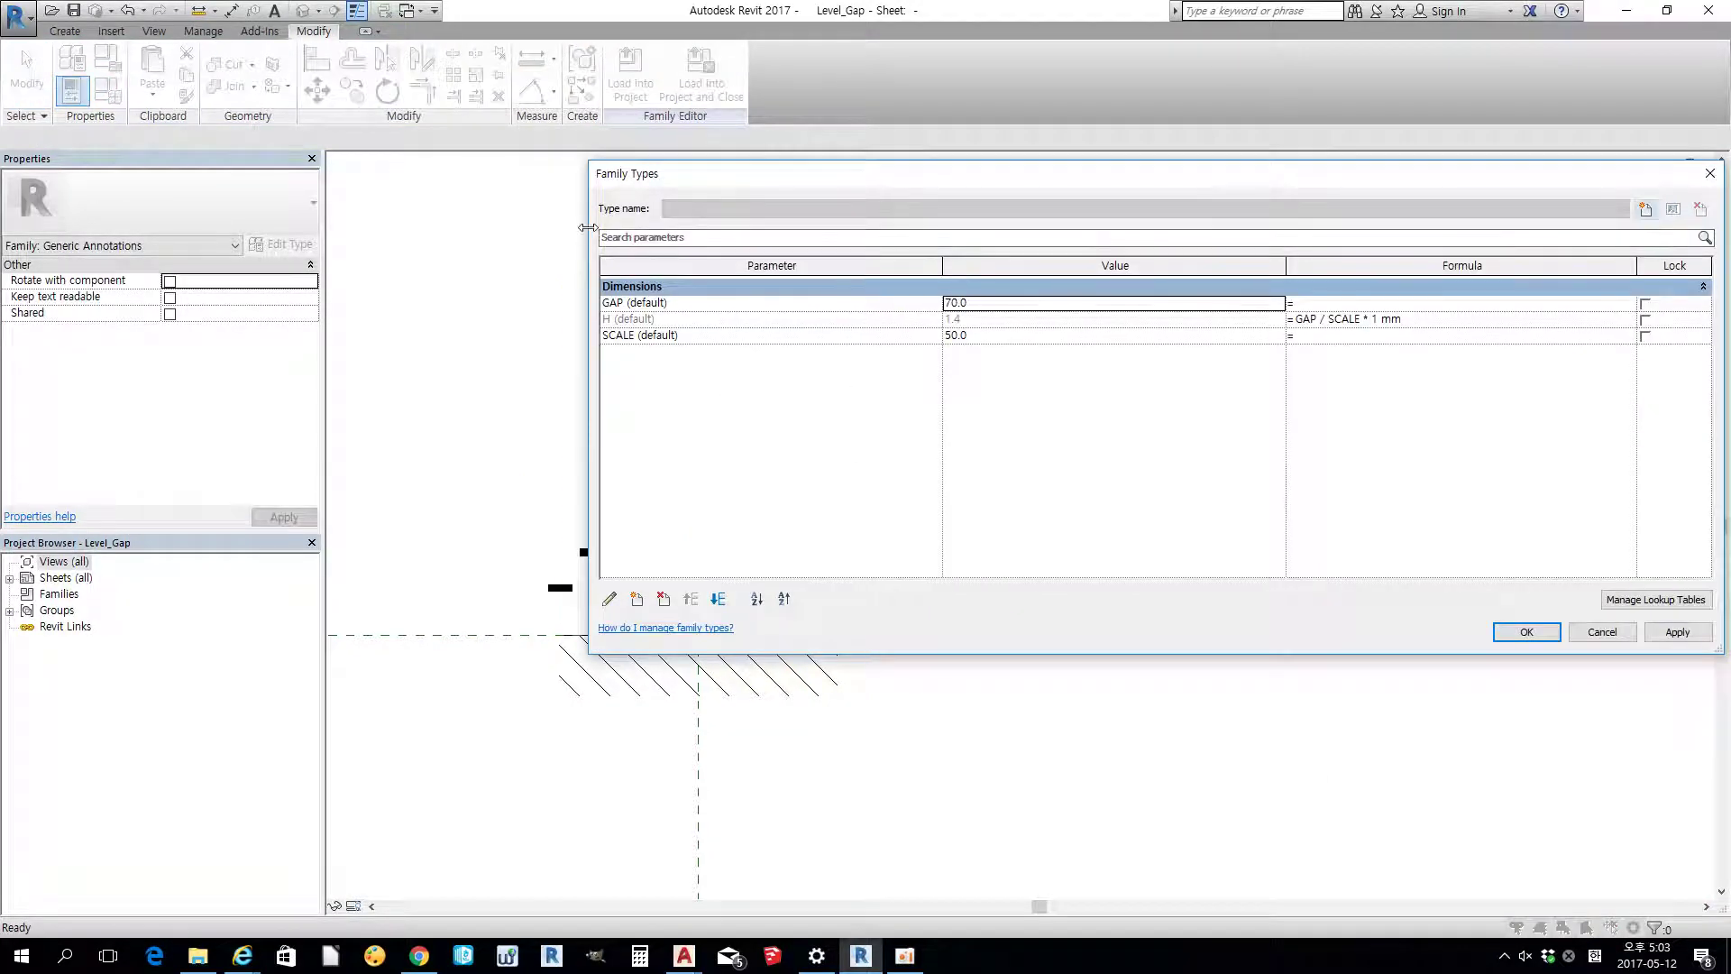
pyautogui.moveTo(587, 227); pyautogui.dragTo(1055, 226)
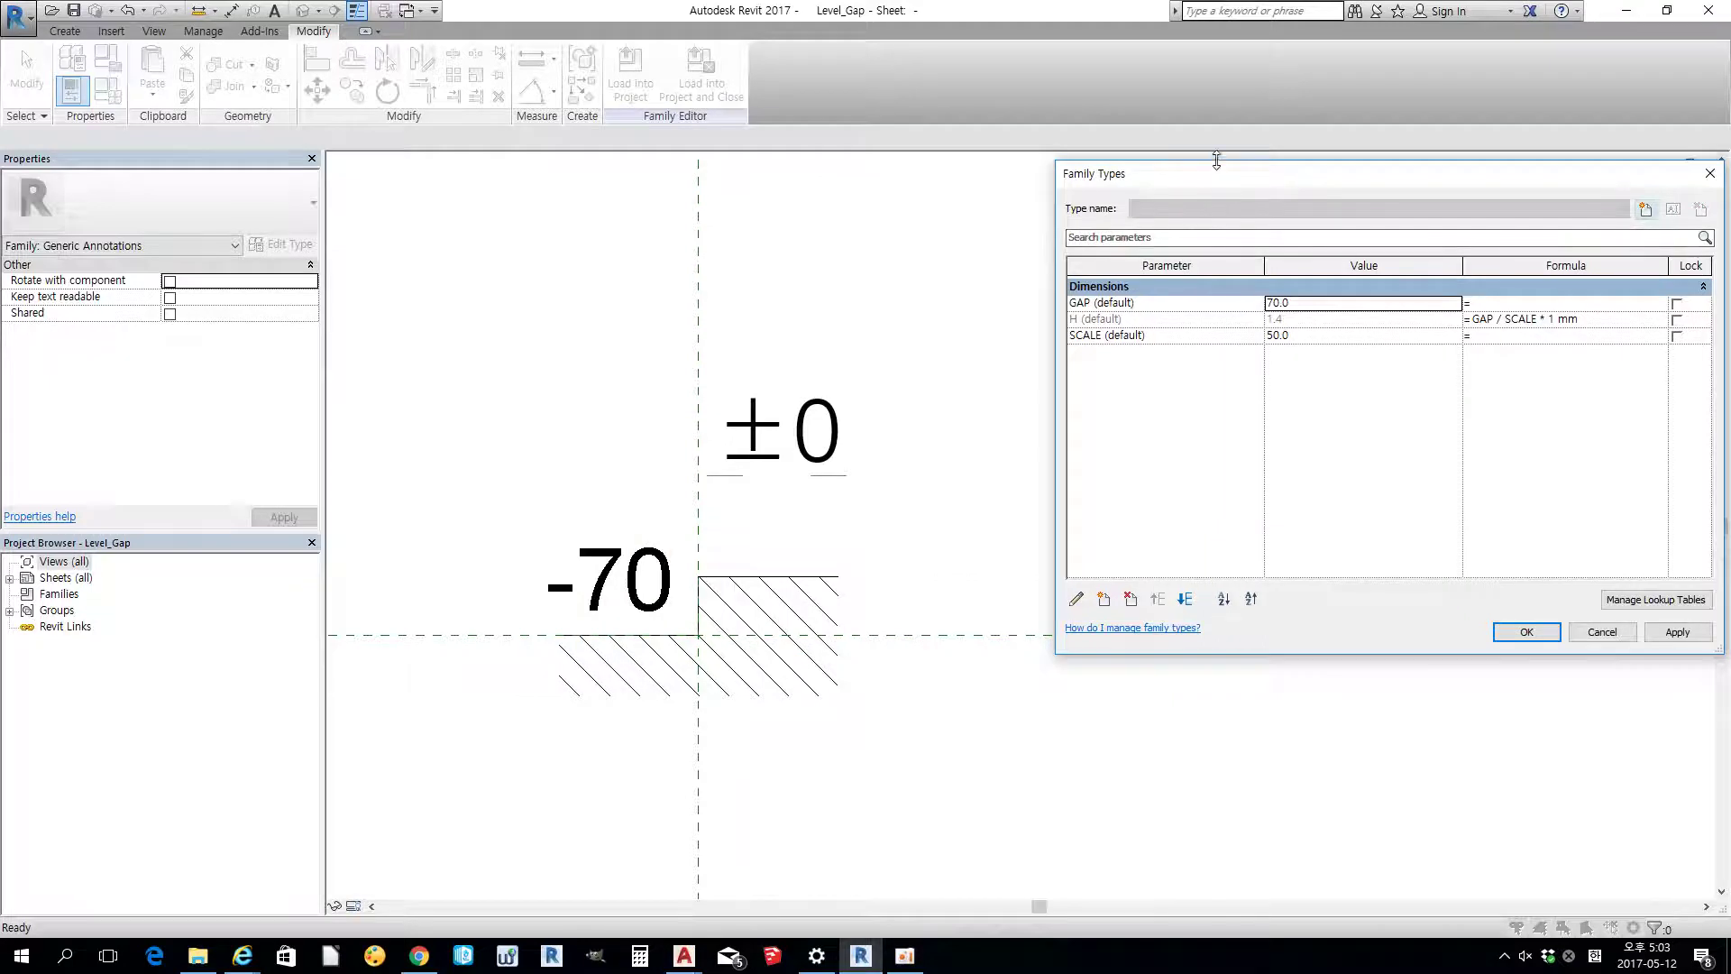
pyautogui.moveTo(1219, 174); pyautogui.dragTo(1114, 146)
pyautogui.click(1230, 307)
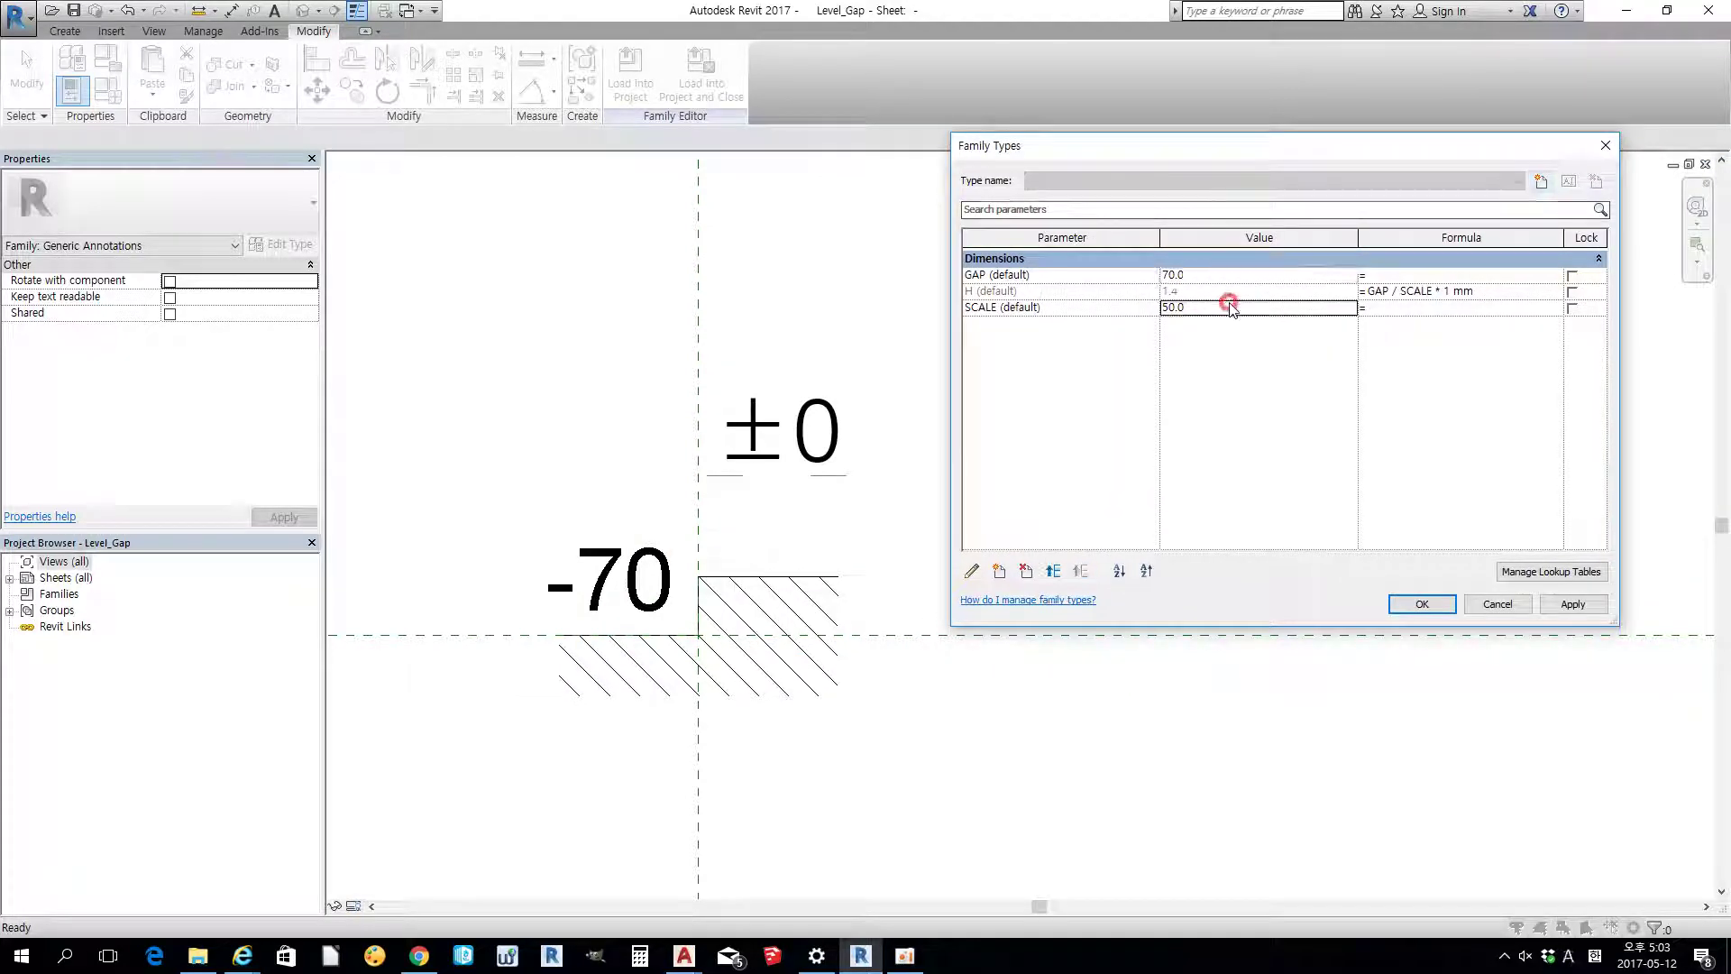
pyautogui.click(1227, 274)
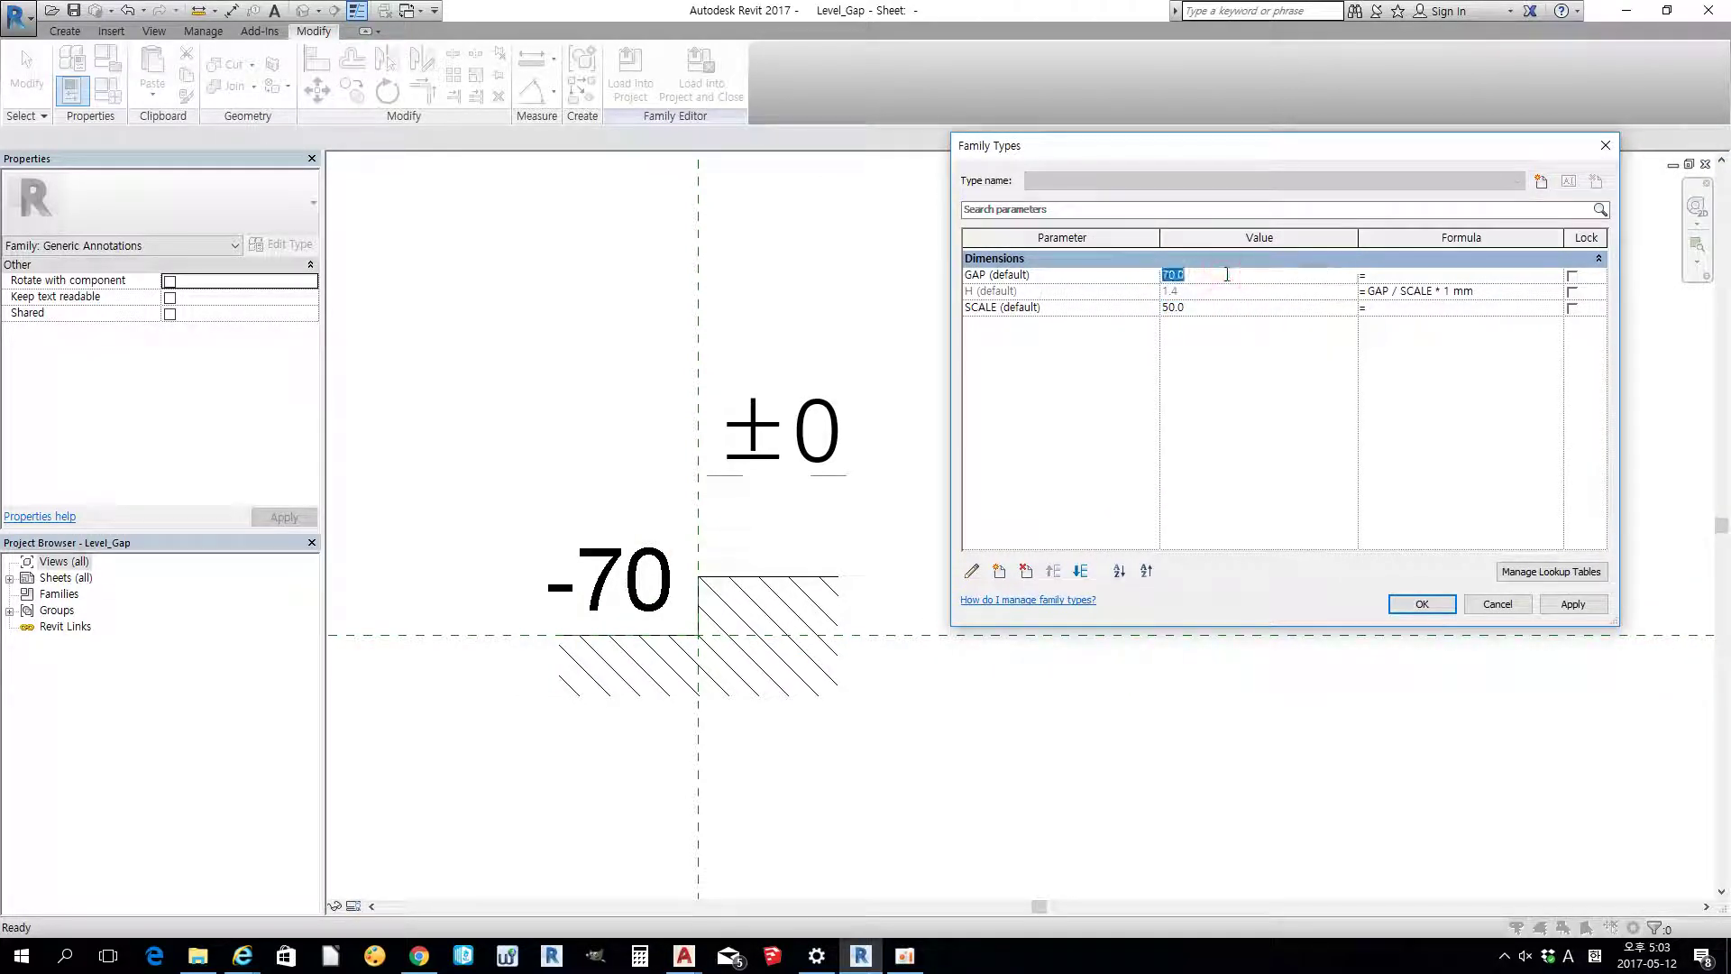
pyautogui.write('150')
pyautogui.click(1572, 607)
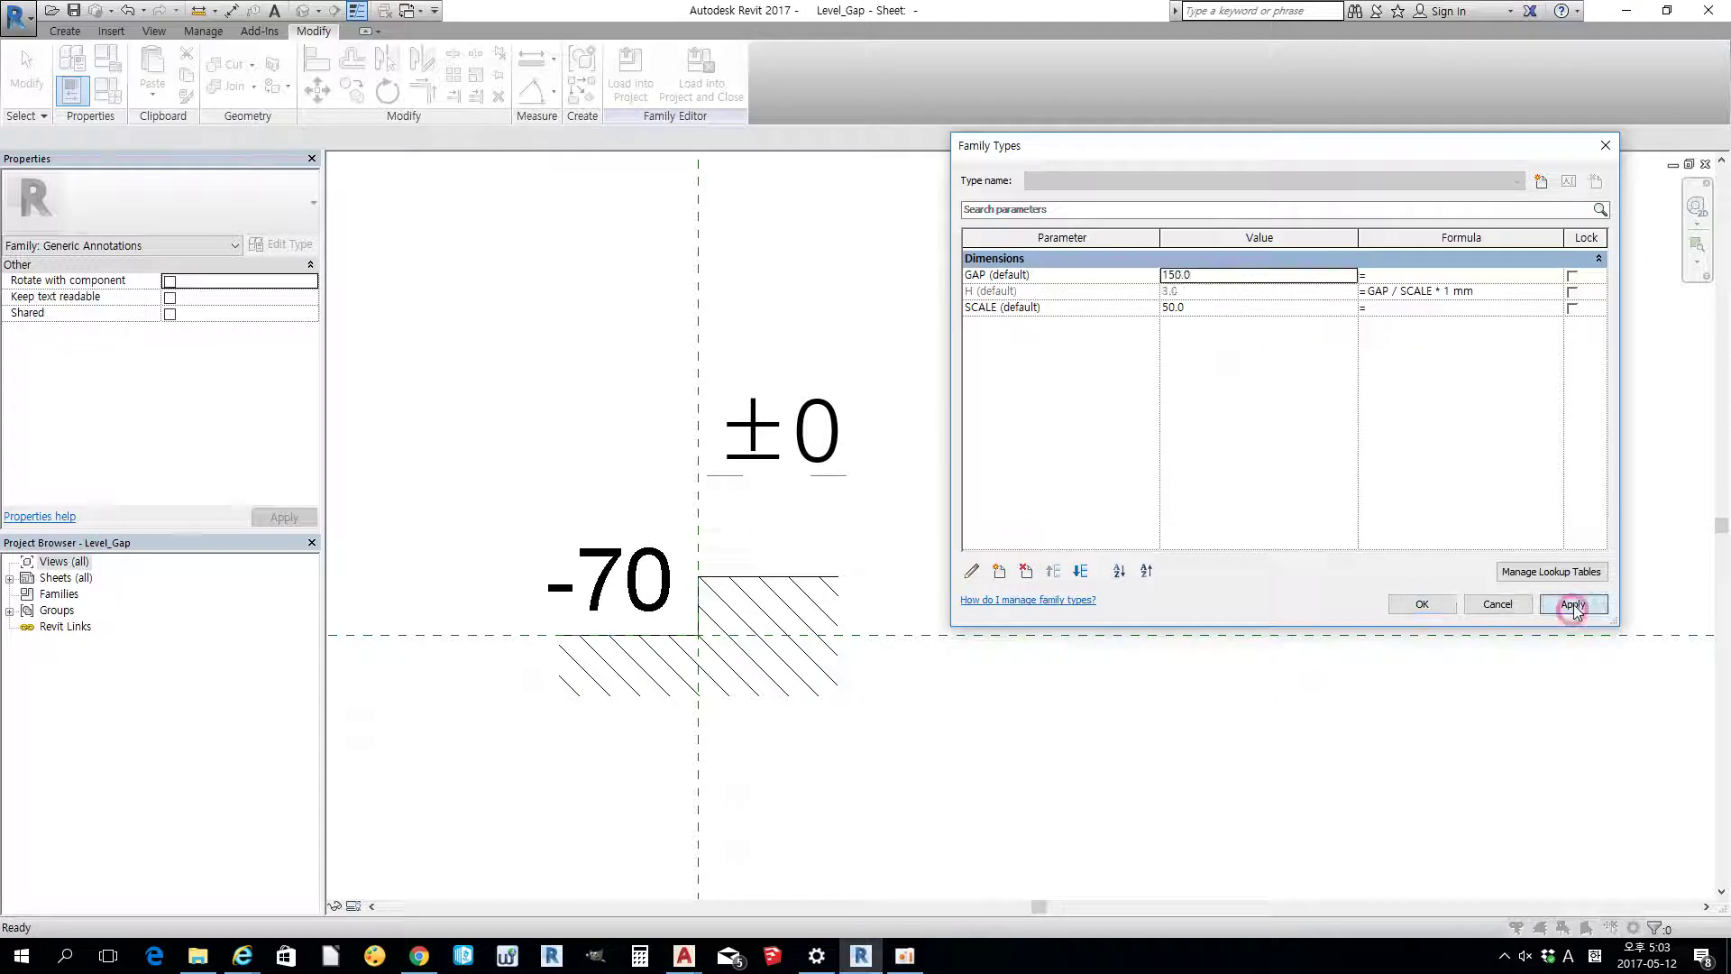
pyautogui.click(1420, 605)
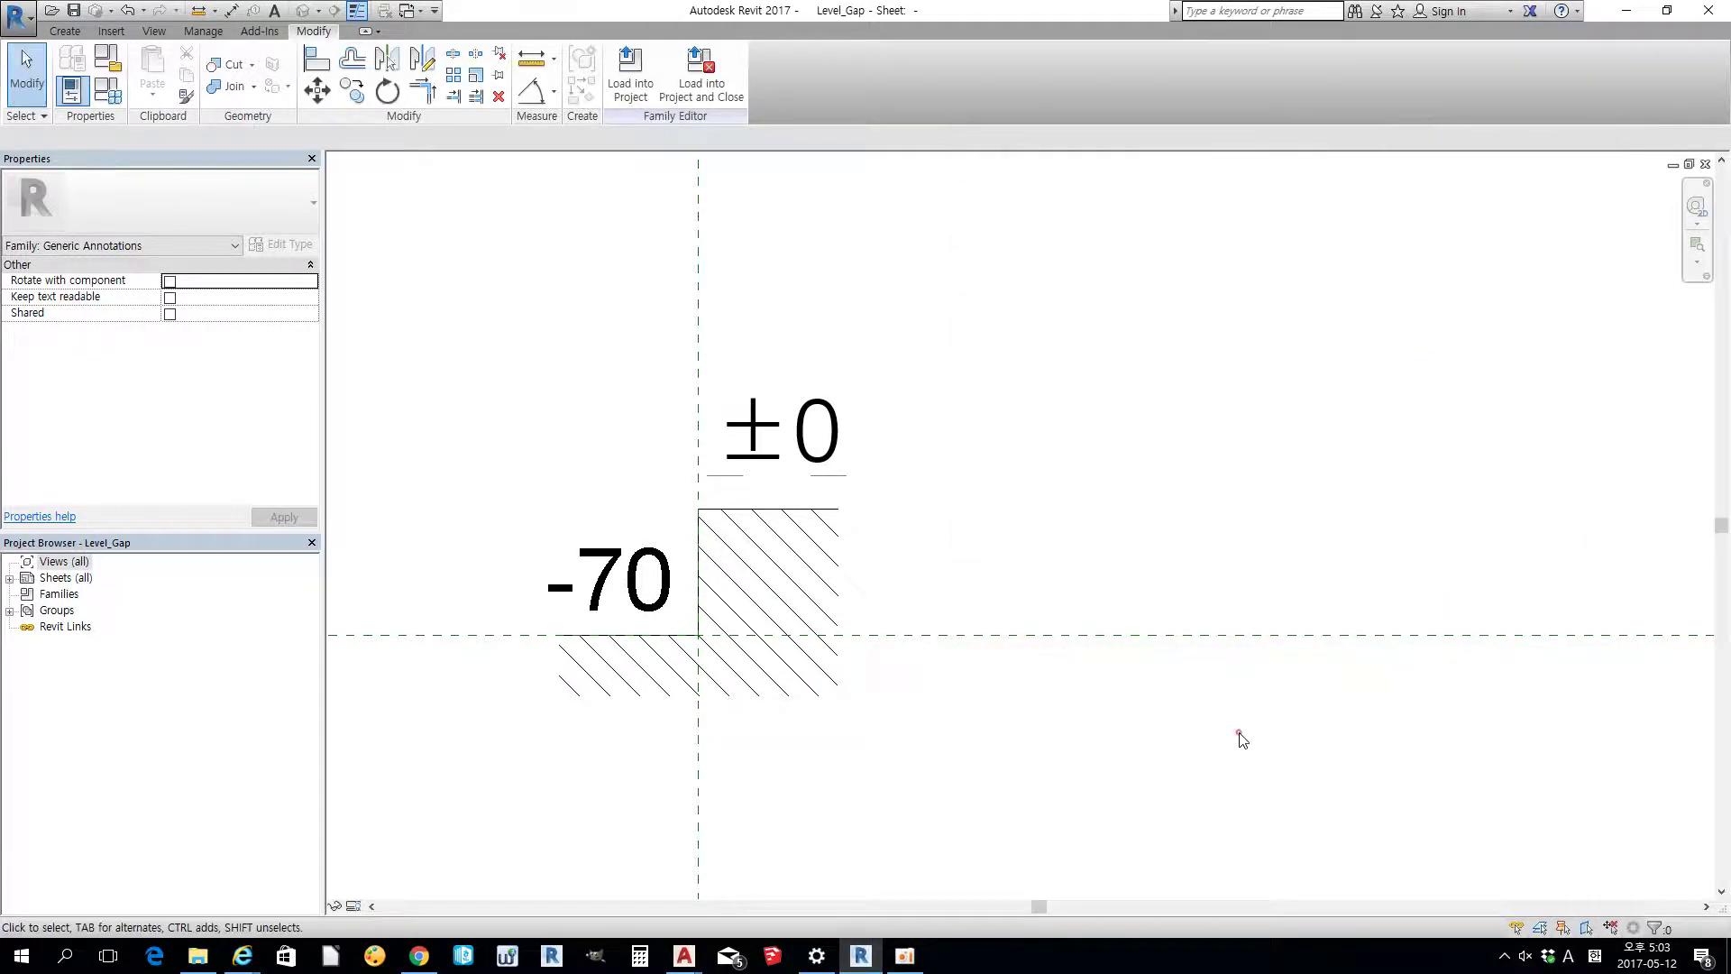
# - Align the ±0 text to the raised hatch's top edge and lock it there
pyautogui.press('a')
pyautogui.press('l')
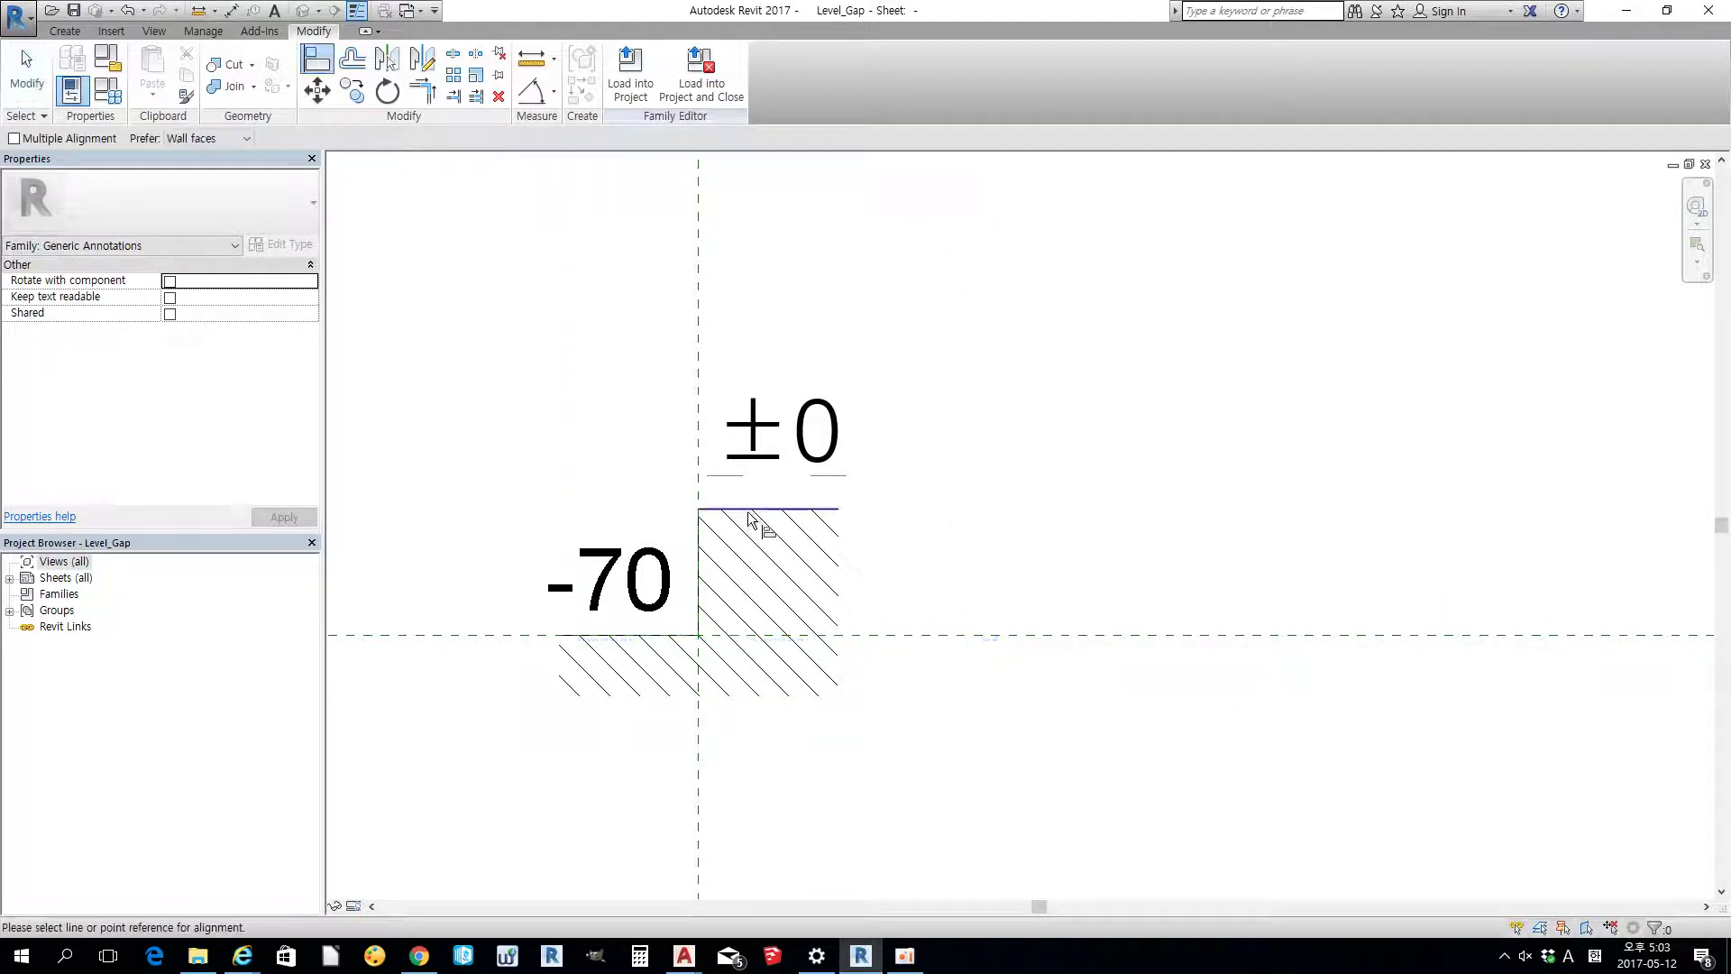
pyautogui.press('Escape')
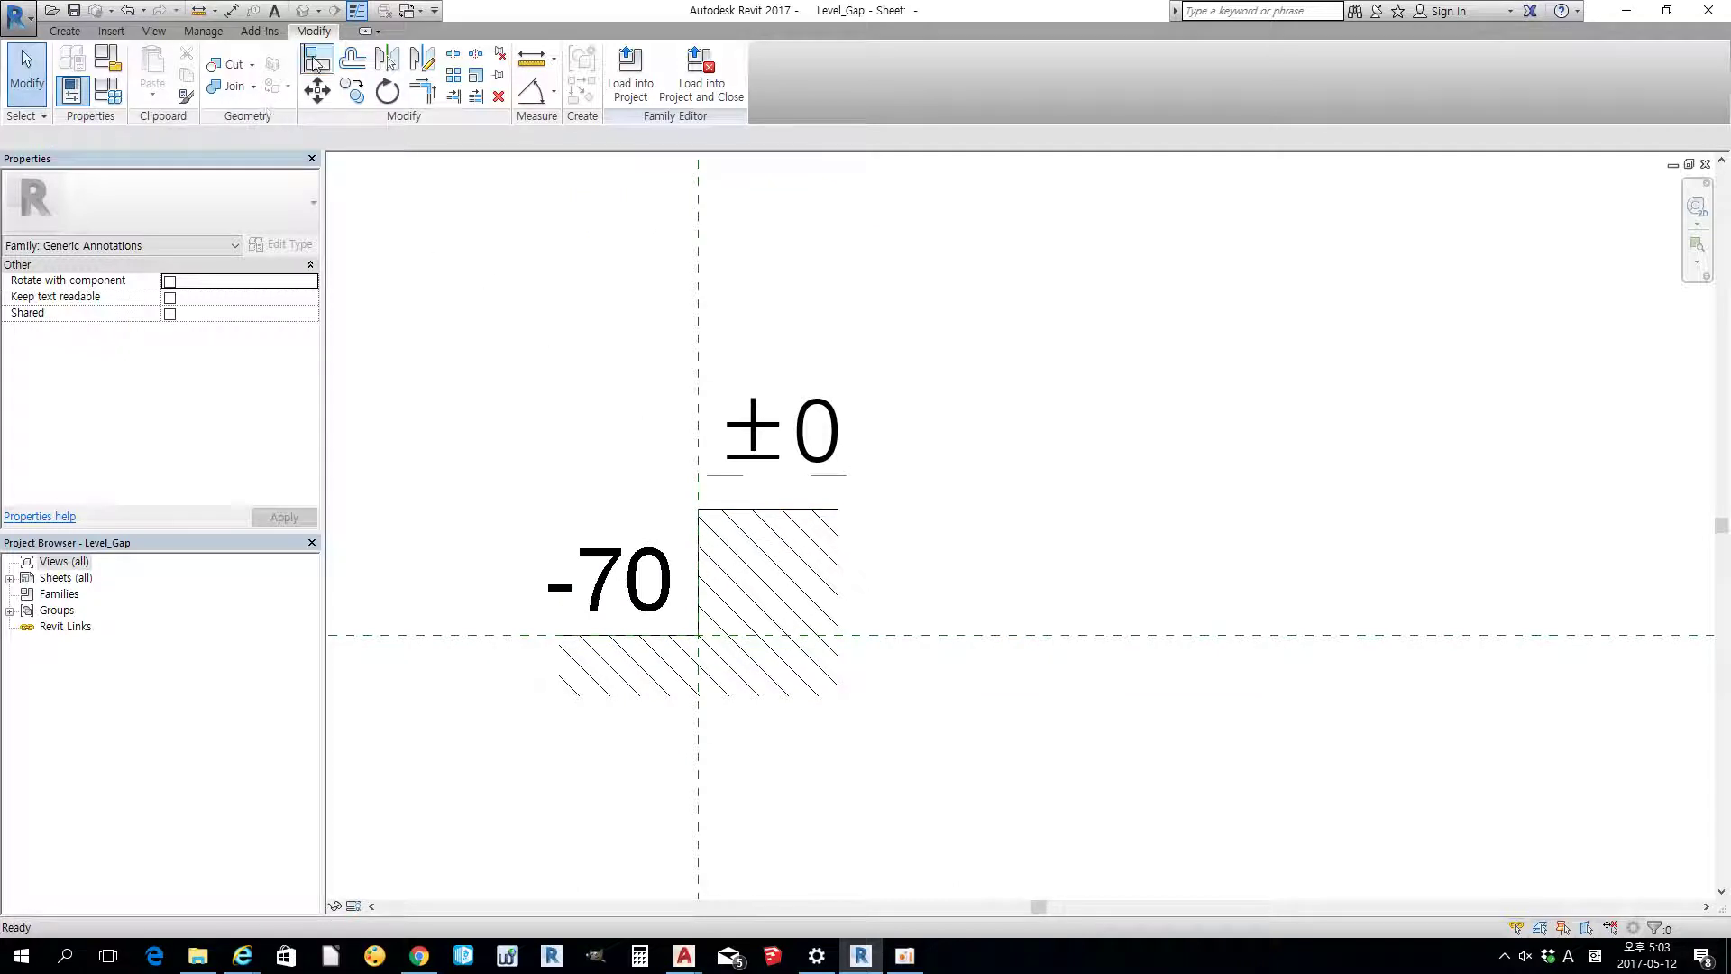
pyautogui.press('a')
pyautogui.press('l')
pyautogui.click(764, 510)
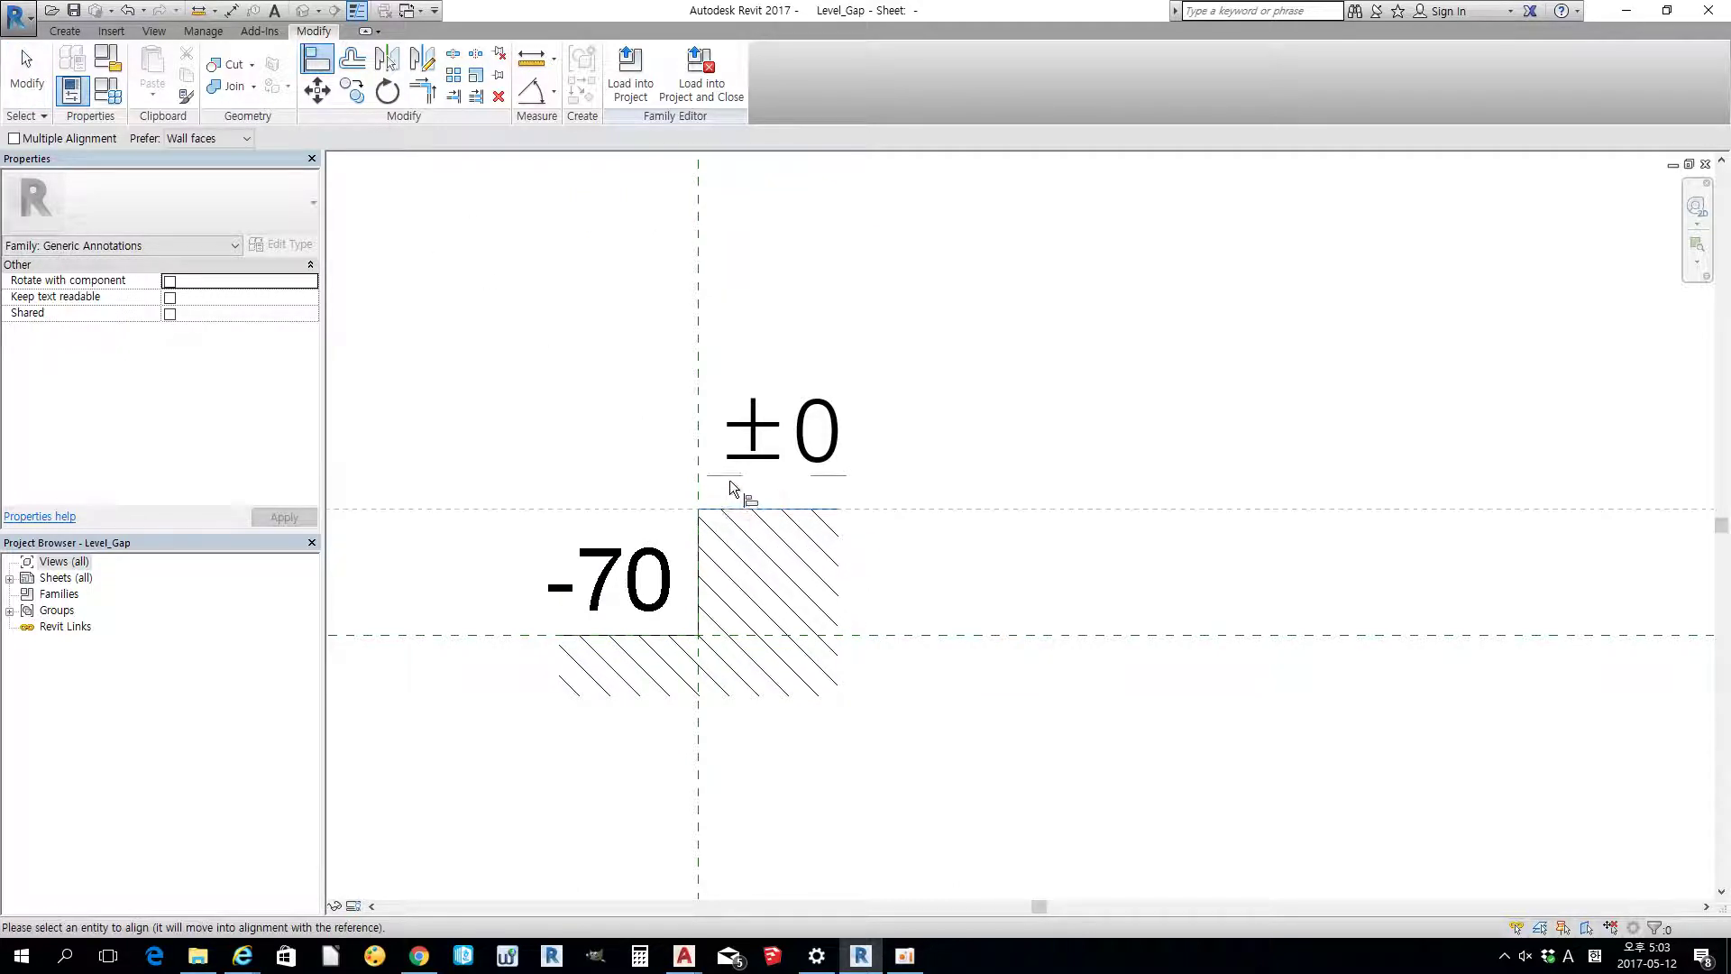
pyautogui.click(741, 486)
pyautogui.click(740, 542)
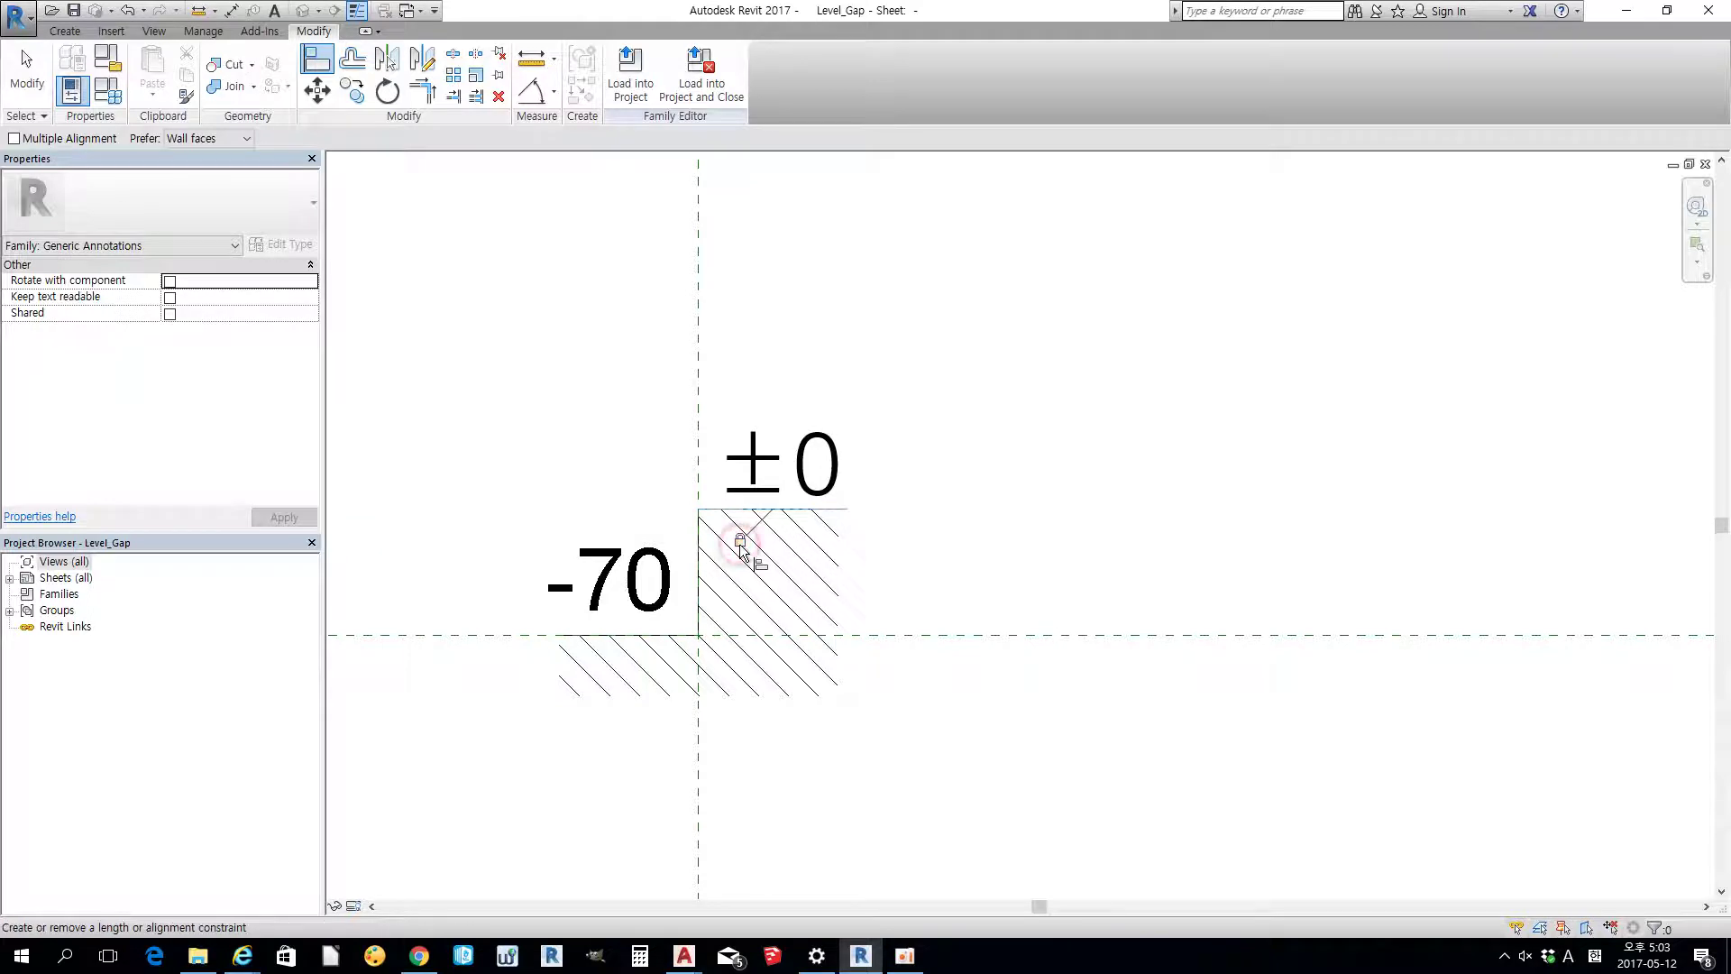
pyautogui.click(27, 72)
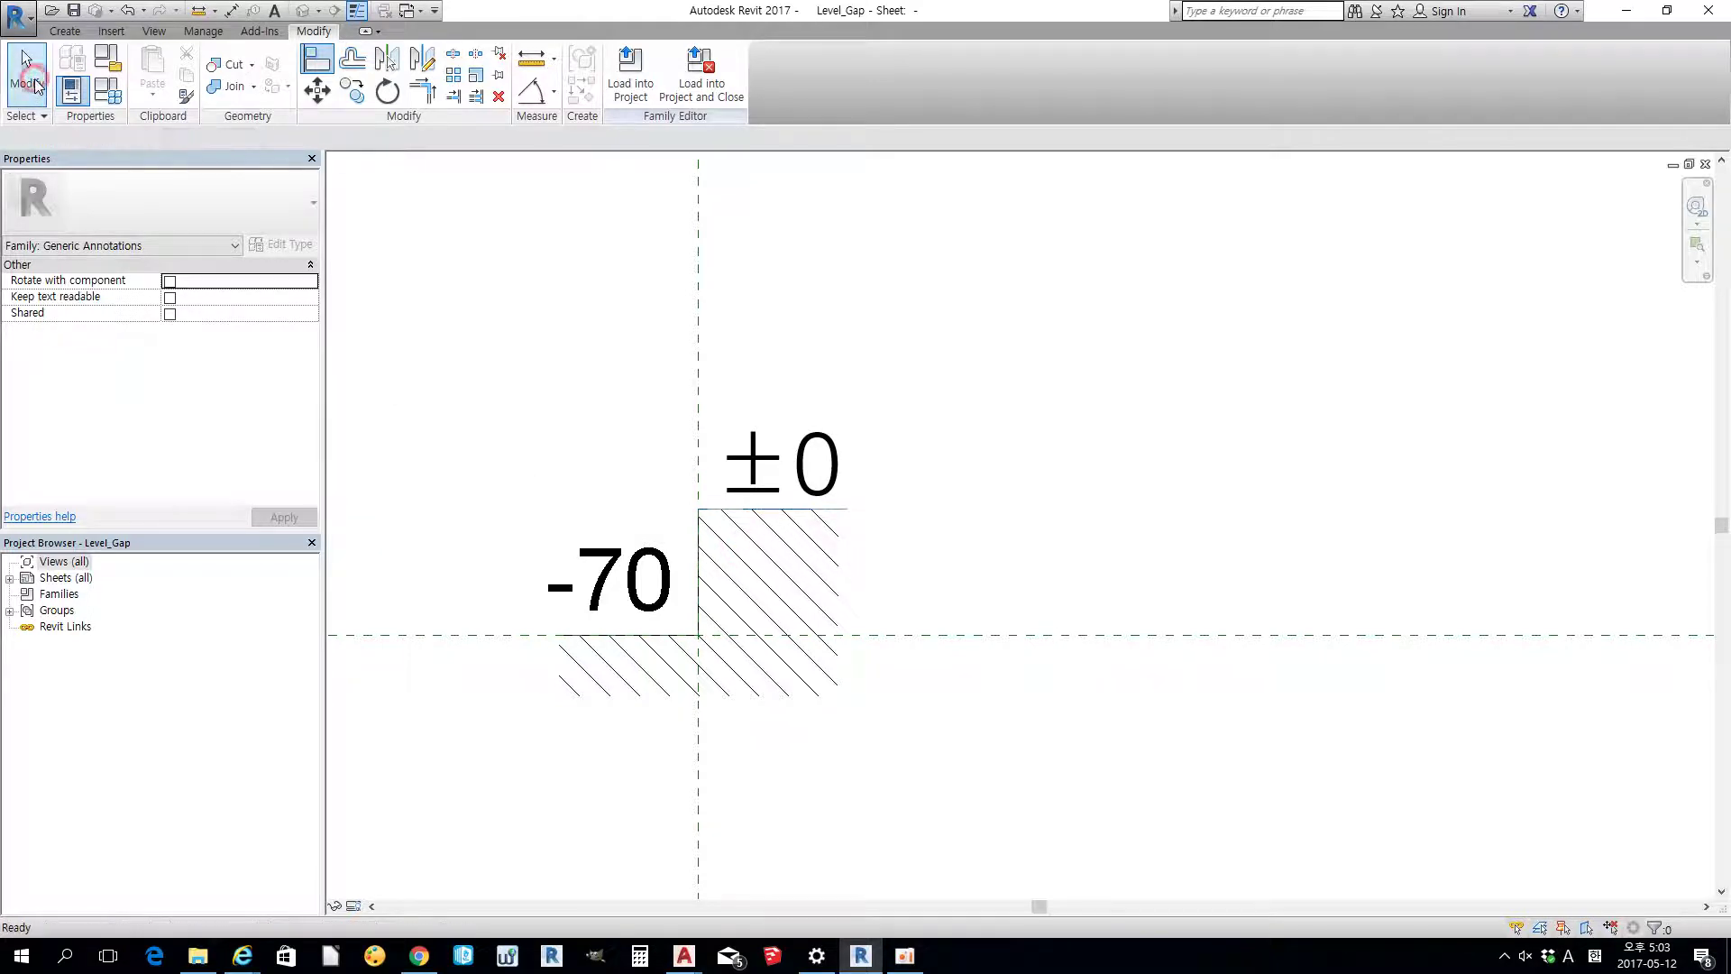
pyautogui.click(102, 94)
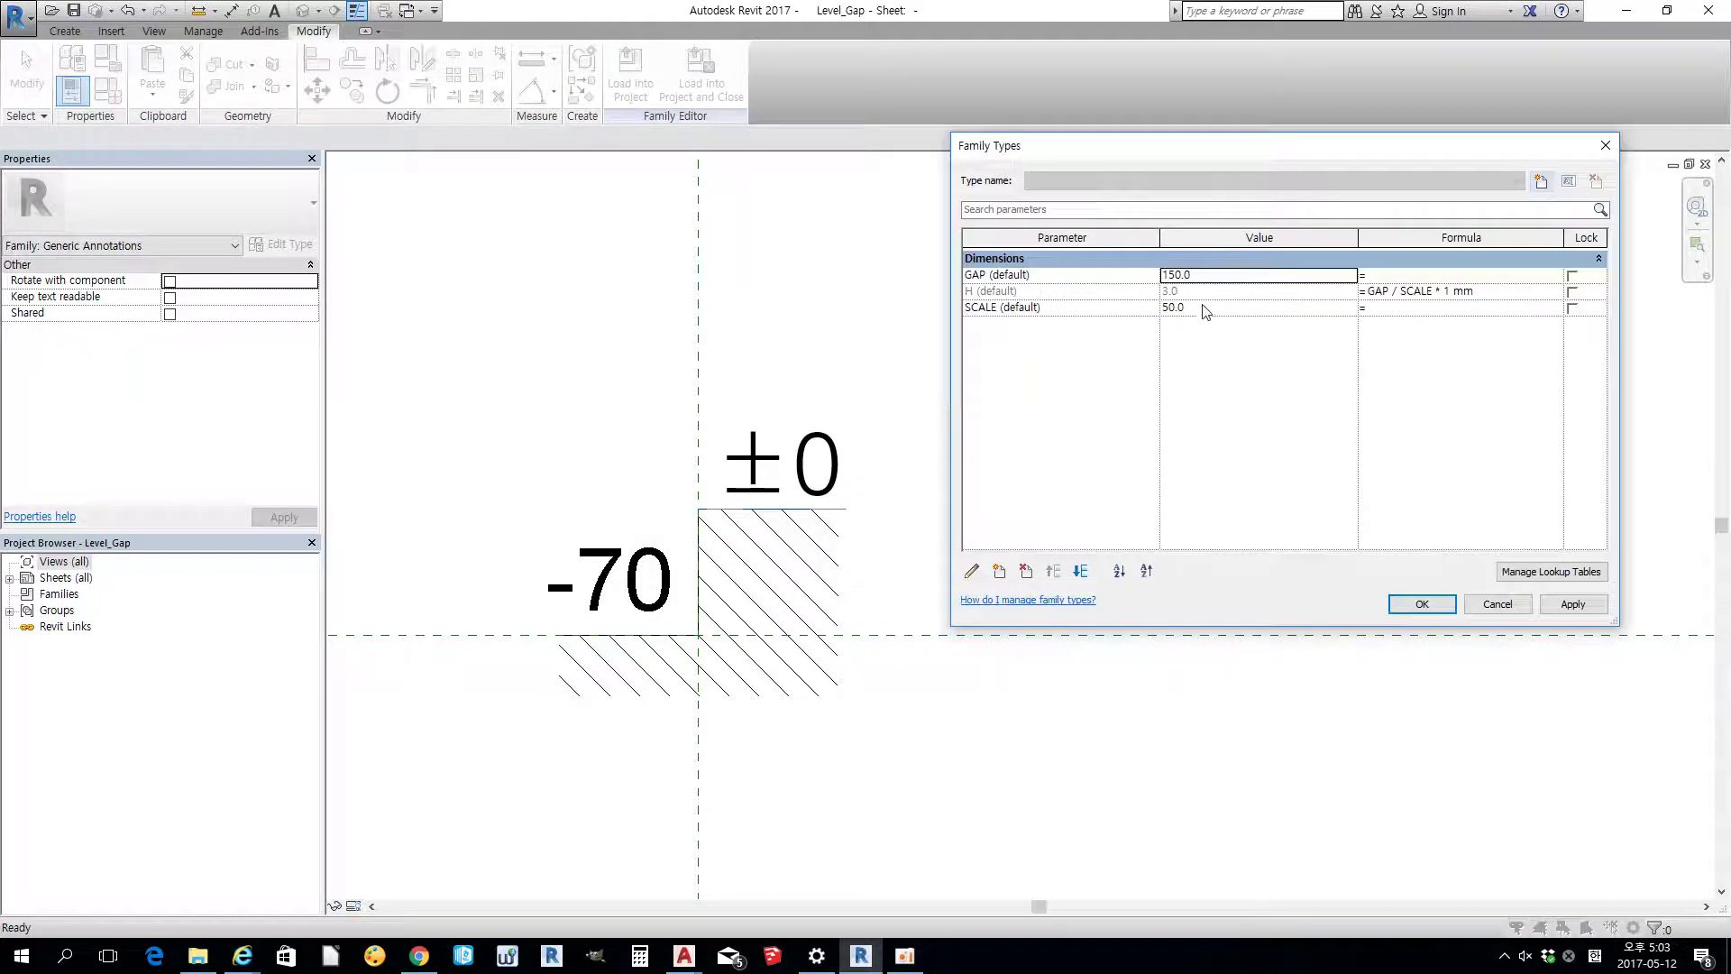
# - Preview GAP at 100, then settle on GAP 200 so H becomes 4.0
pyautogui.doubleClick(1219, 276)
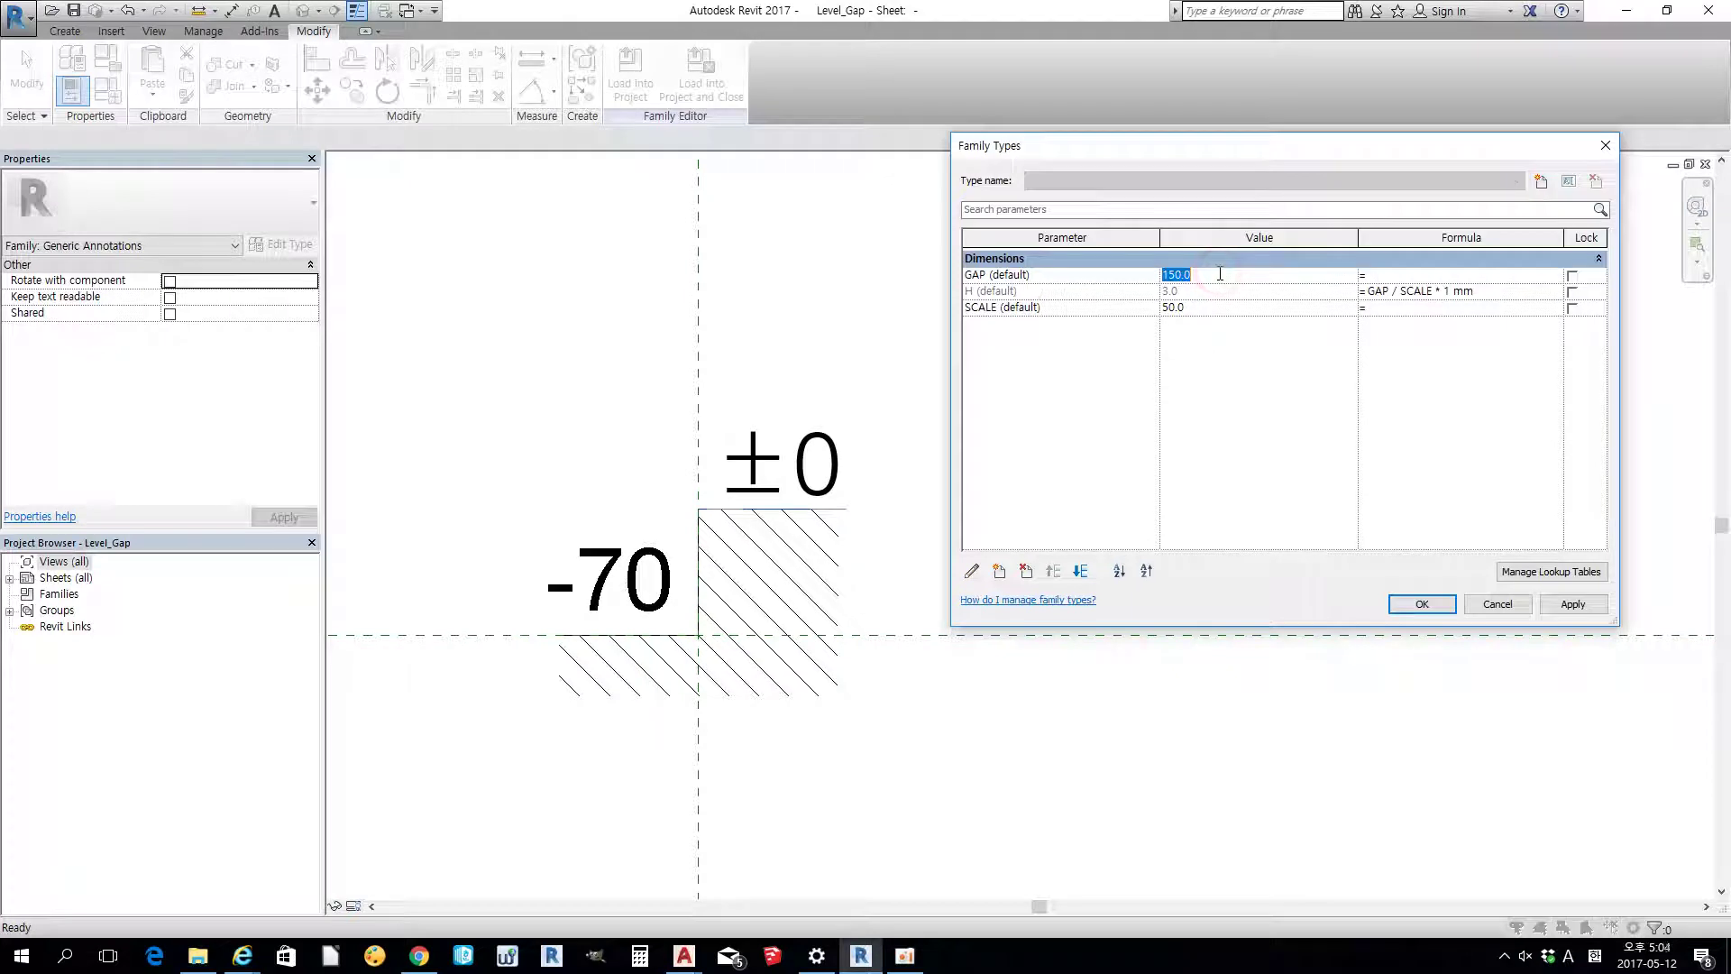
pyautogui.click(1568, 604)
pyautogui.click(1223, 276)
pyautogui.write('200')
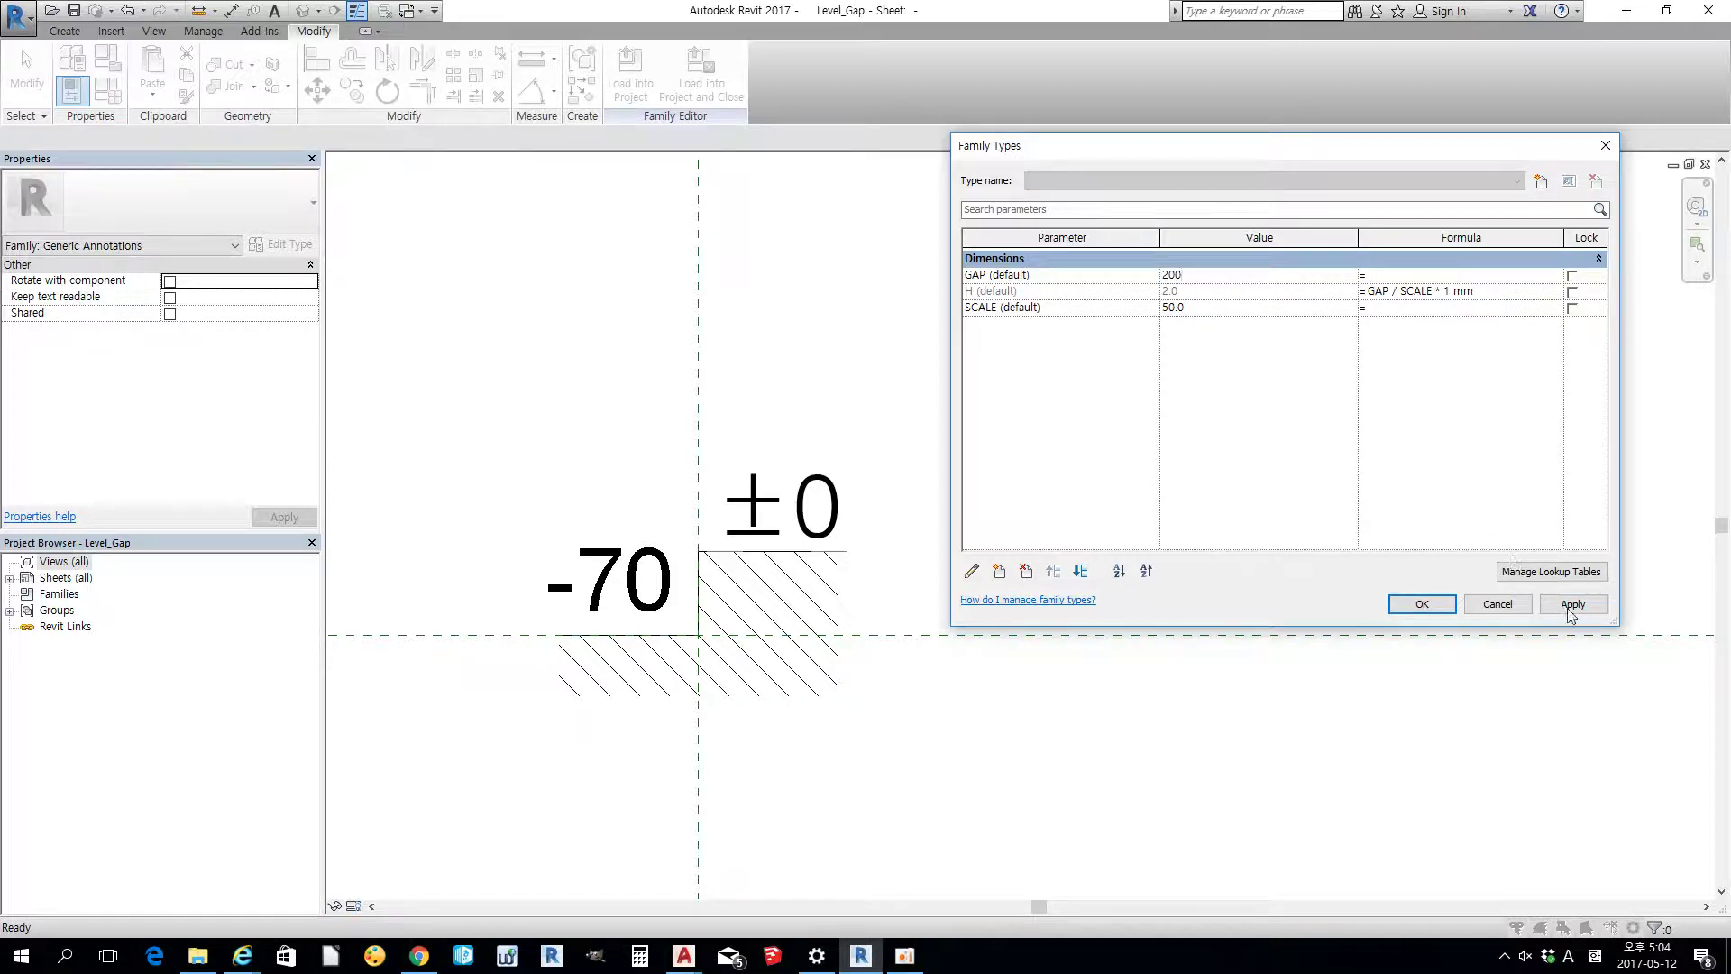
pyautogui.click(1569, 604)
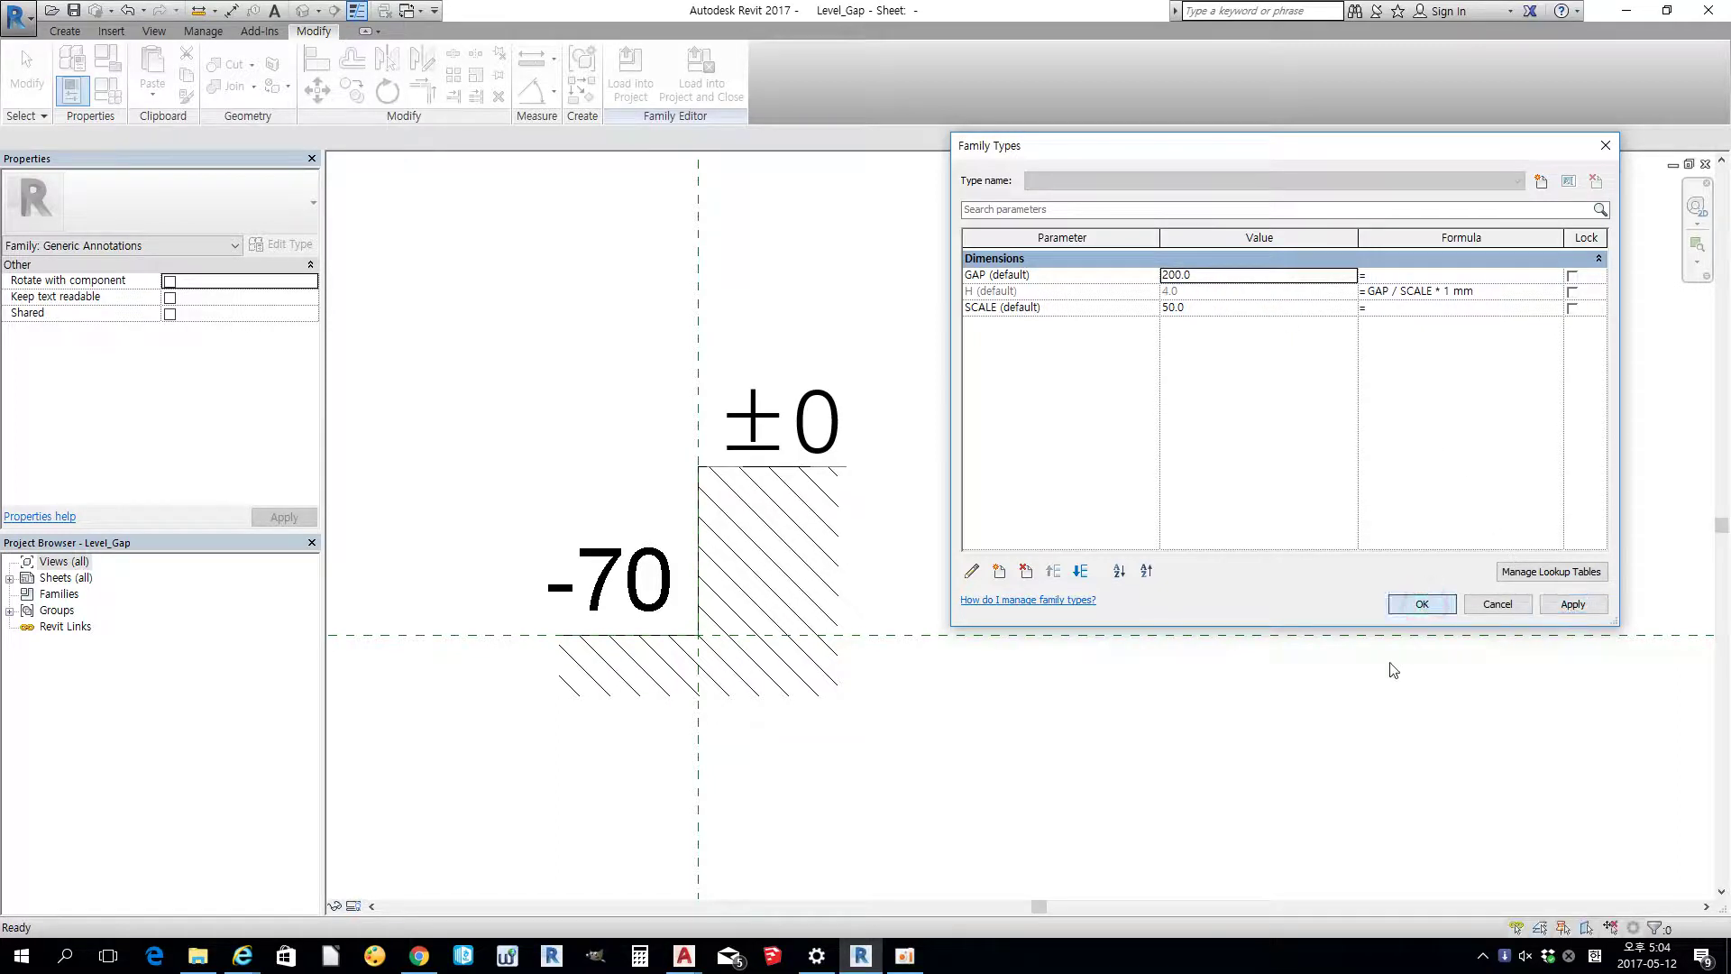
pyautogui.press('Return')
pyautogui.scroll(-1, 1199, 742)
pyautogui.moveTo(1199, 742); pyautogui.dragTo(1122, 674, button='middle')
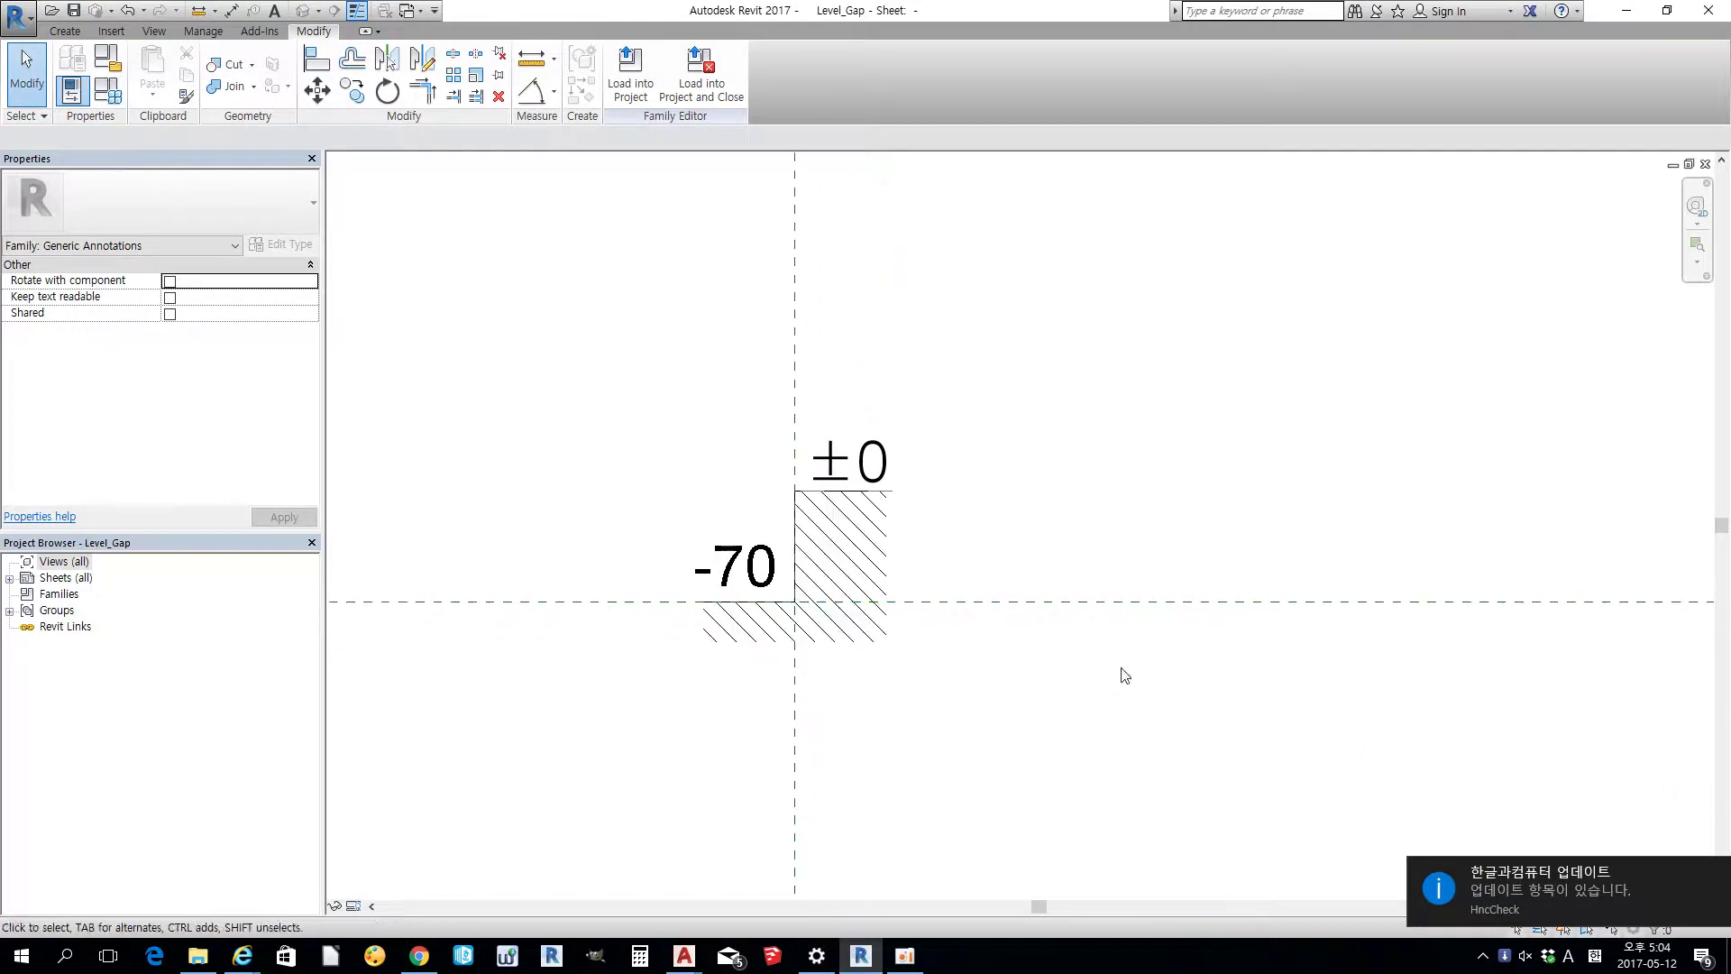